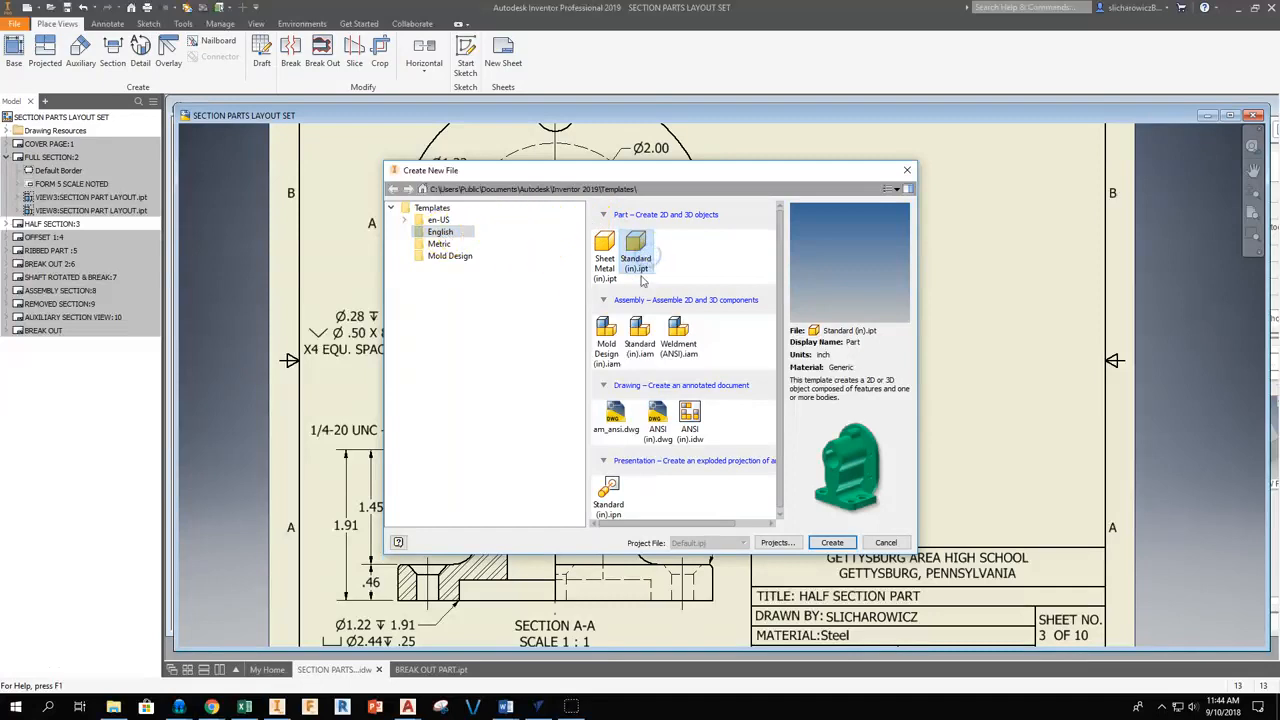
# Step: Create a new part from the Standard (in).ipt template and start a 2D sketch on the XY plane, keeping the reference drawing visible
pyautogui.click(831, 541)
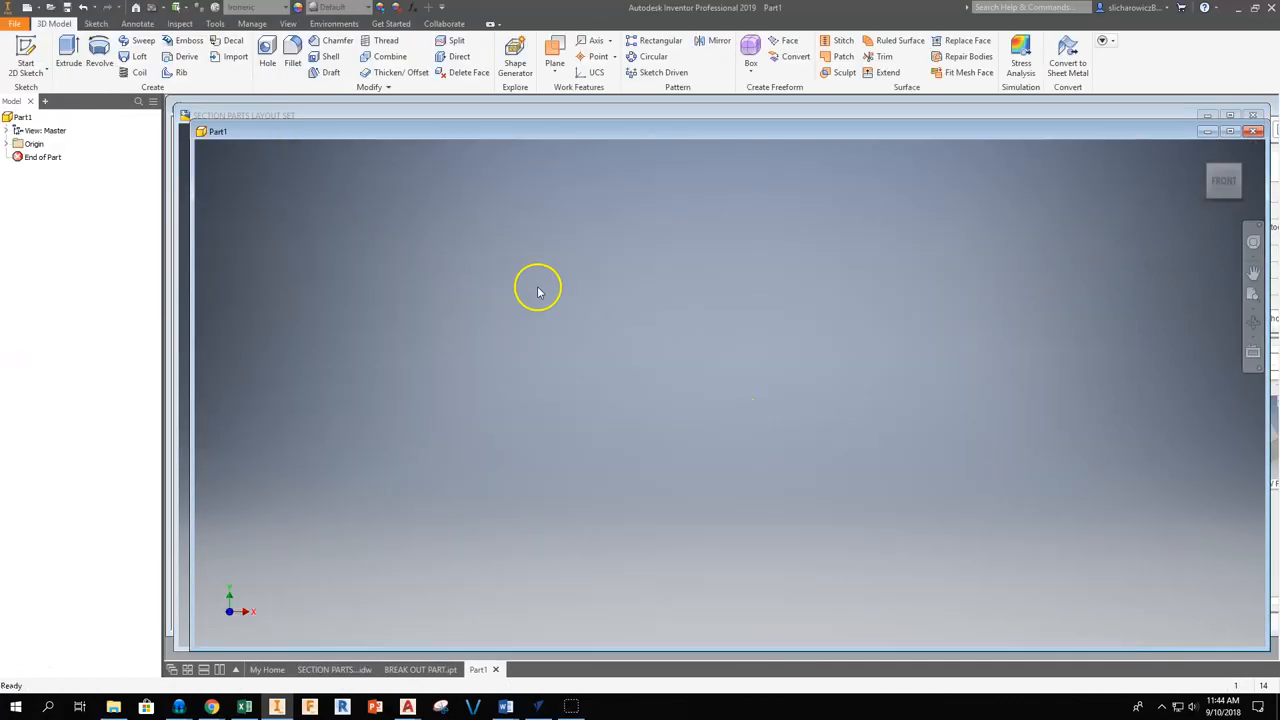
pyautogui.moveTo(320, 133)
pyautogui.mouseDown()
pyautogui.moveTo(606, 134)
pyautogui.moveTo(473, 122)
pyautogui.mouseUp()
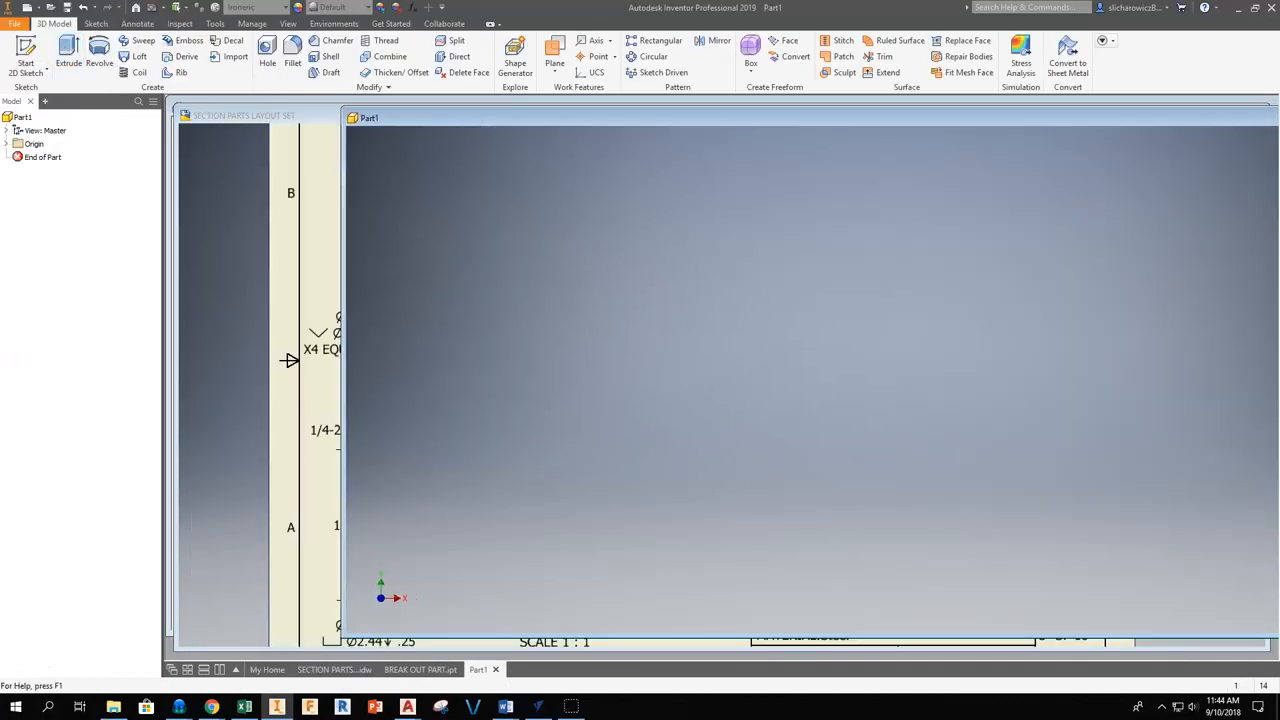
pyautogui.click(26, 56)
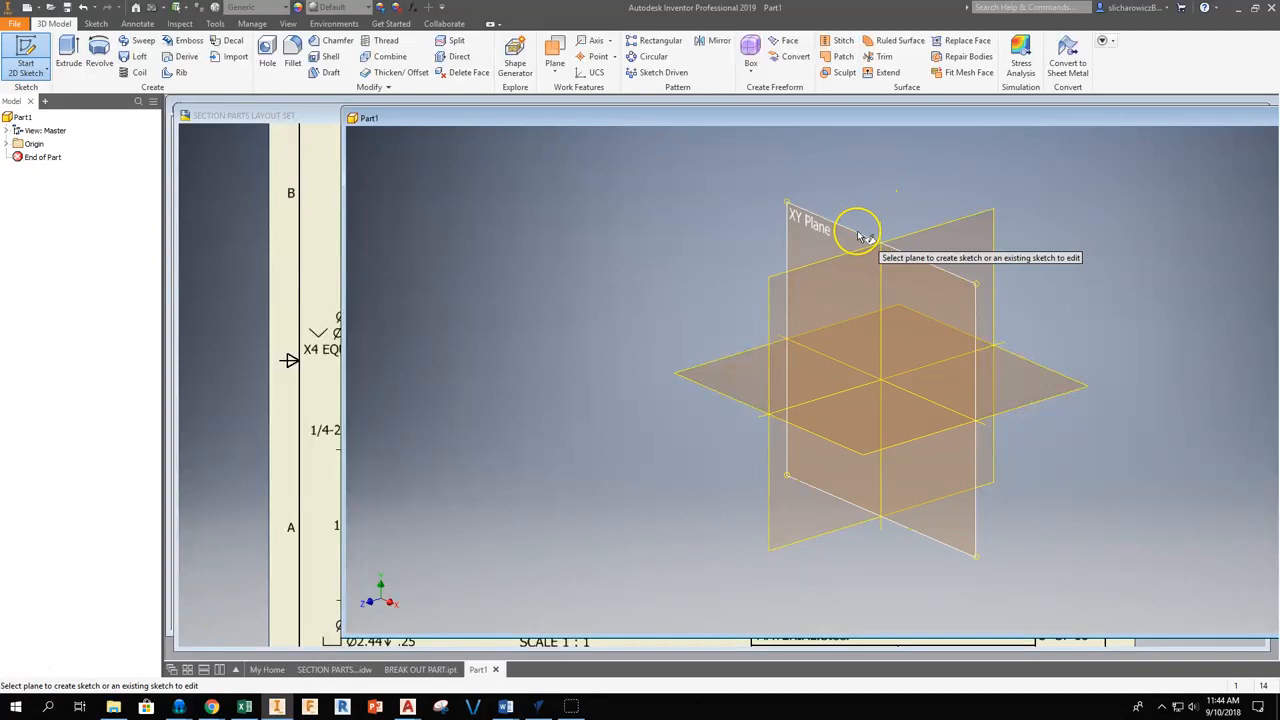
pyautogui.click(830, 218)
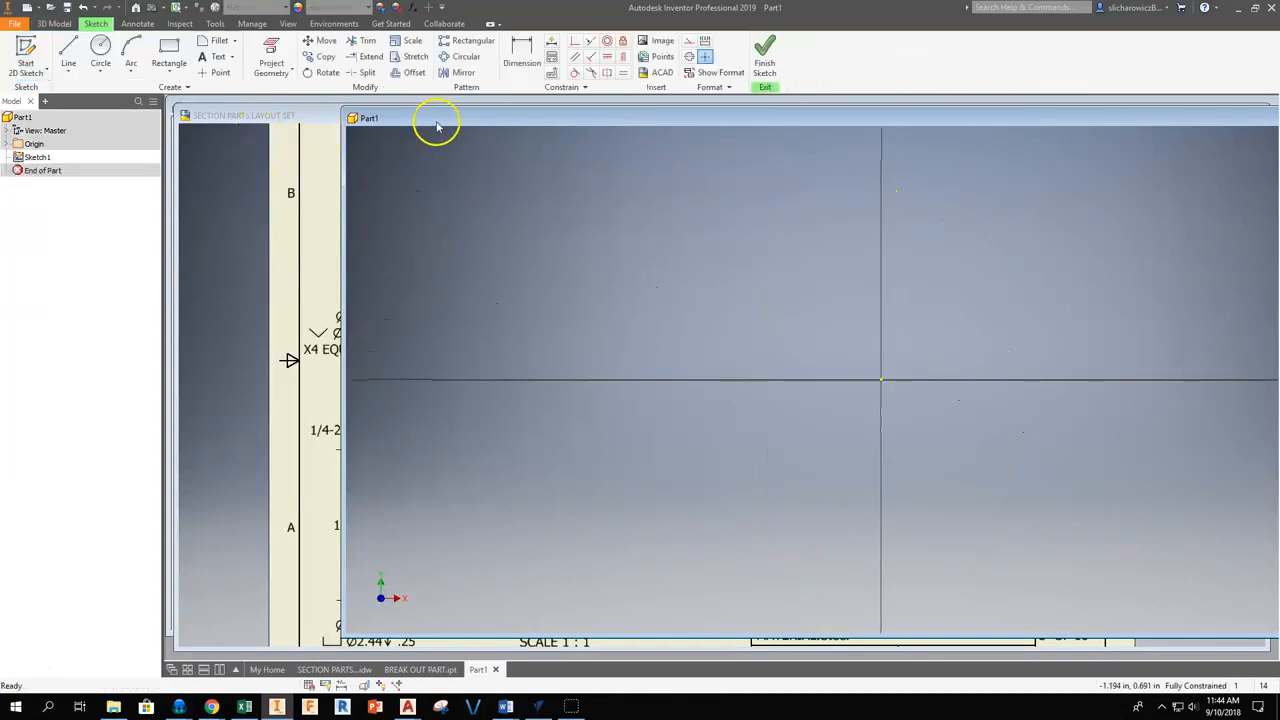
pyautogui.moveTo(707, 120)
pyautogui.mouseDown()
pyautogui.moveTo(1046, 194)
pyautogui.moveTo(1138, 143)
pyautogui.moveTo(1121, 131)
pyautogui.moveTo(1176, 98)
pyautogui.mouseUp()
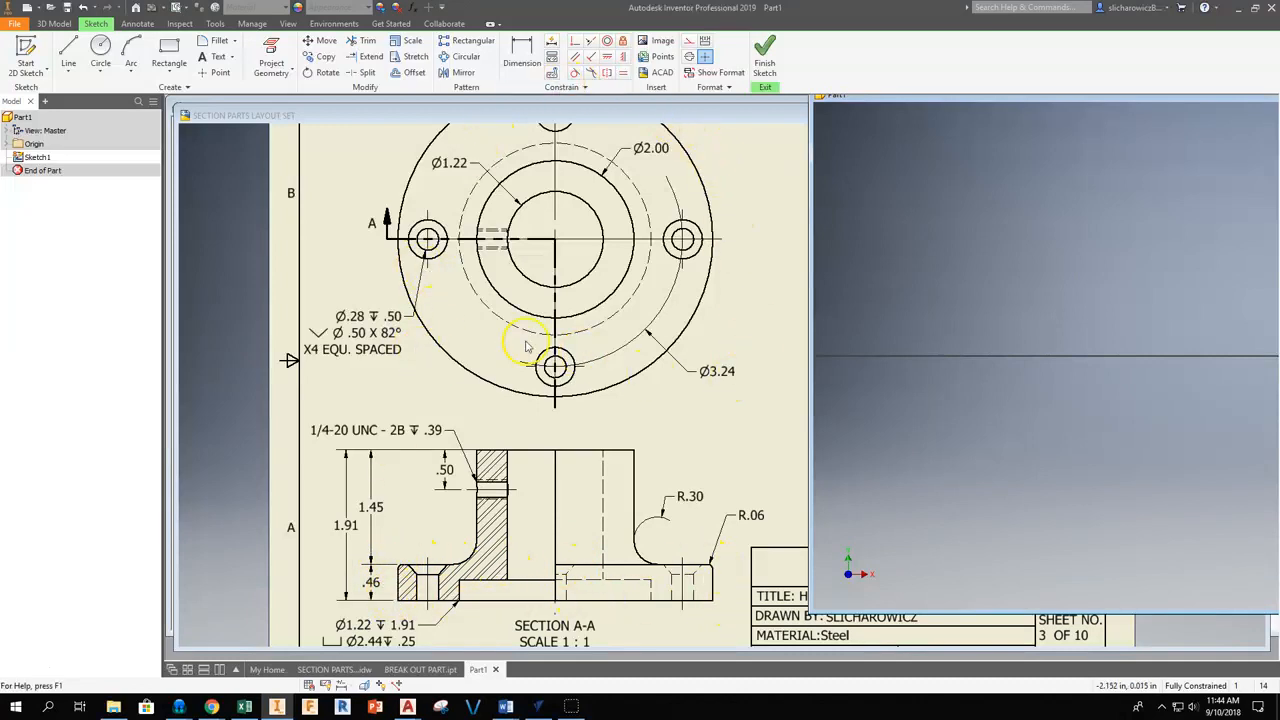
# Step: Examine the half section drawing for the base's outer diameter and thickness, and arrange the drawing and part windows side by side
pyautogui.scroll(-3, 596, 355)
pyautogui.click(627, 228)
pyautogui.scroll(3, 627, 228)
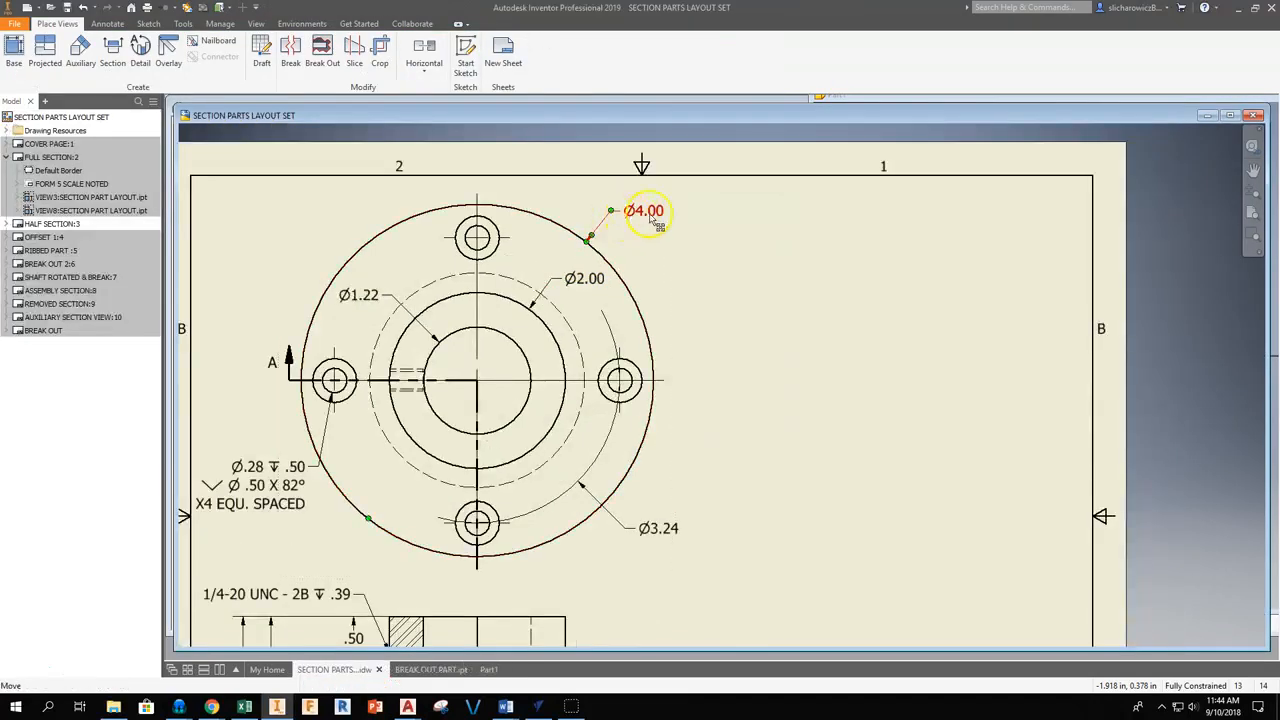
pyautogui.scroll(-6, 600, 366)
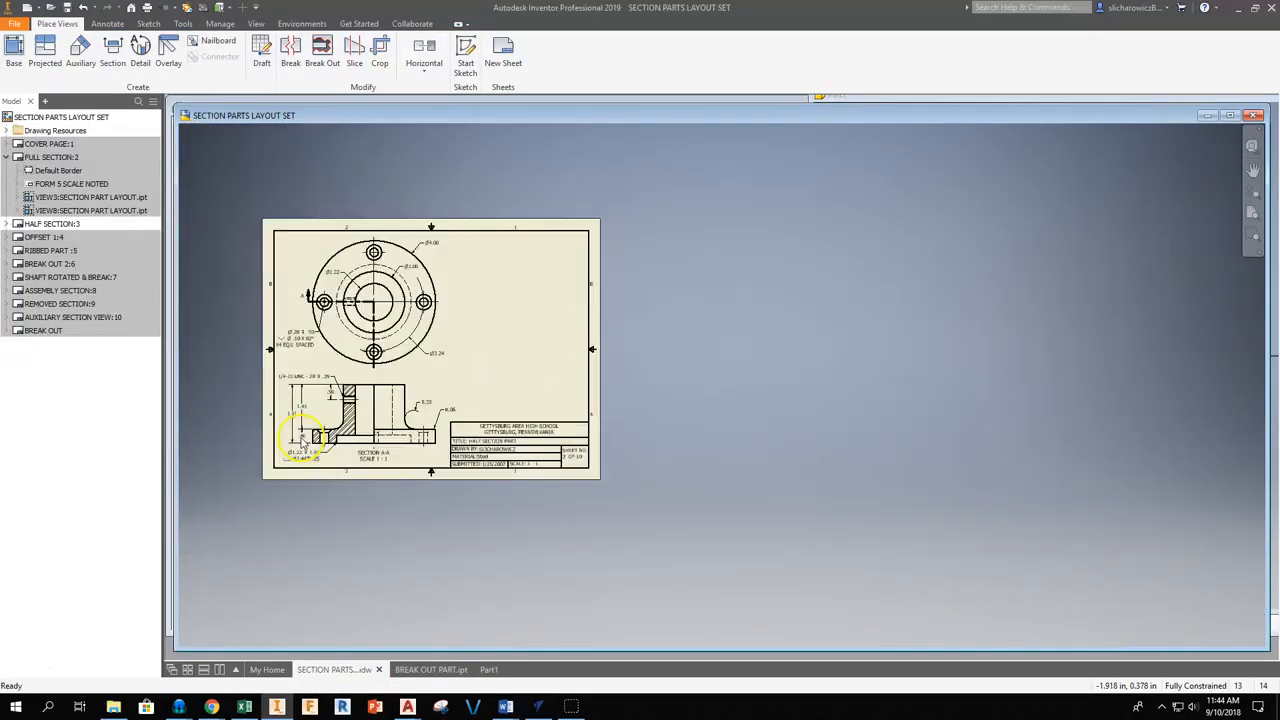
pyautogui.scroll(6, 305, 445)
pyautogui.scroll(-6, 300, 440)
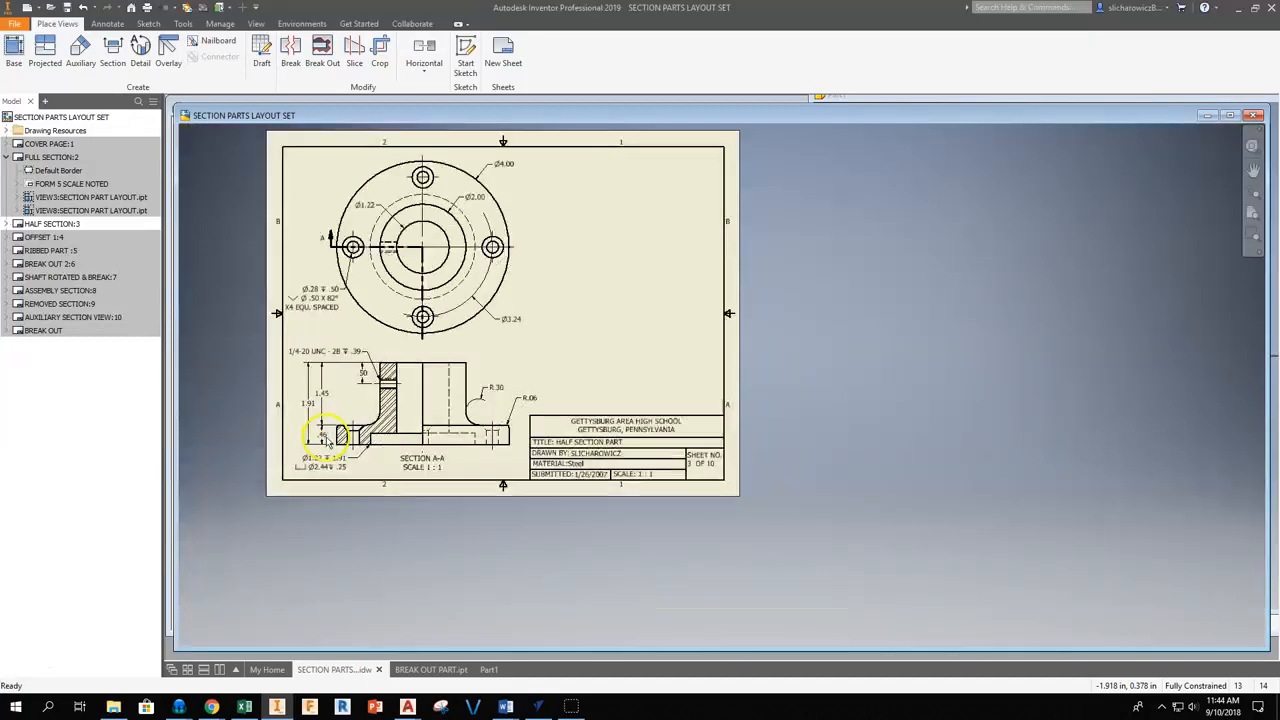
pyautogui.moveTo(1064, 120); pyautogui.dragTo(985, 218)
pyautogui.click(980, 154)
pyautogui.moveTo(920, 98)
pyautogui.mouseDown()
pyautogui.moveTo(529, 159)
pyautogui.moveTo(440, 137)
pyautogui.mouseUp()
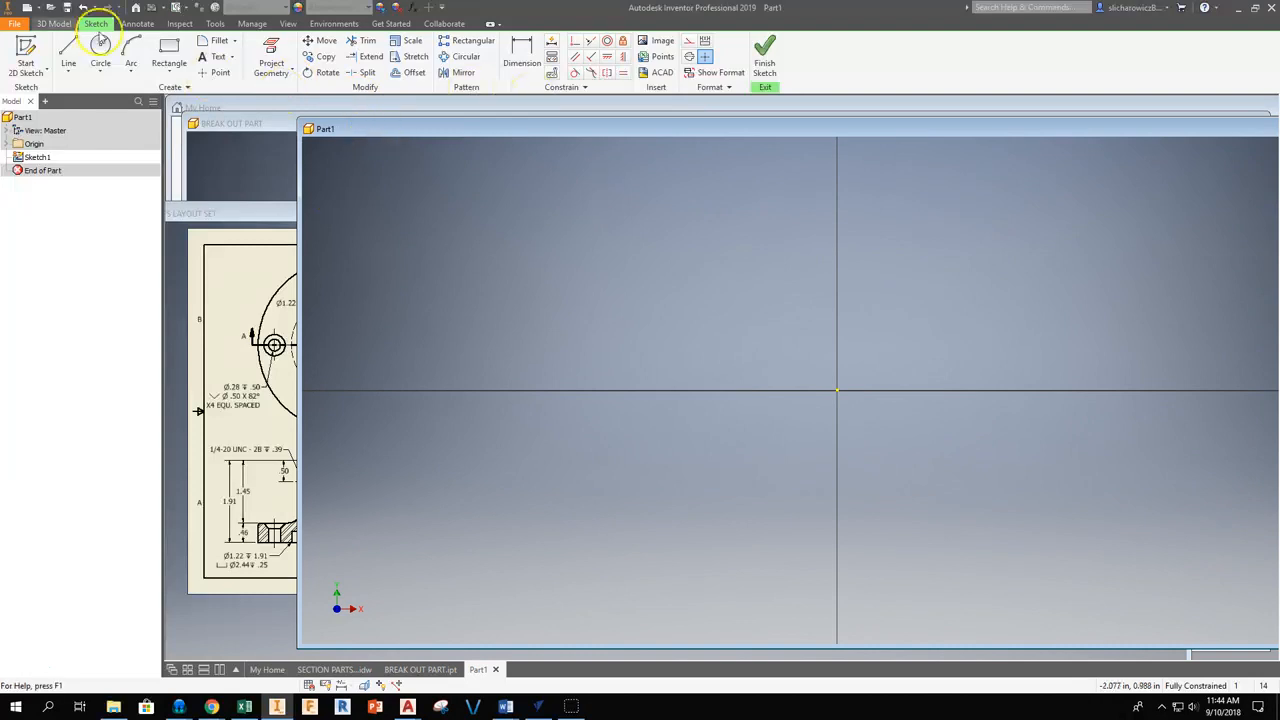
# Step: Sketch a 4 in diameter circle centred on the origin and finish the sketch
pyautogui.click(97, 48)
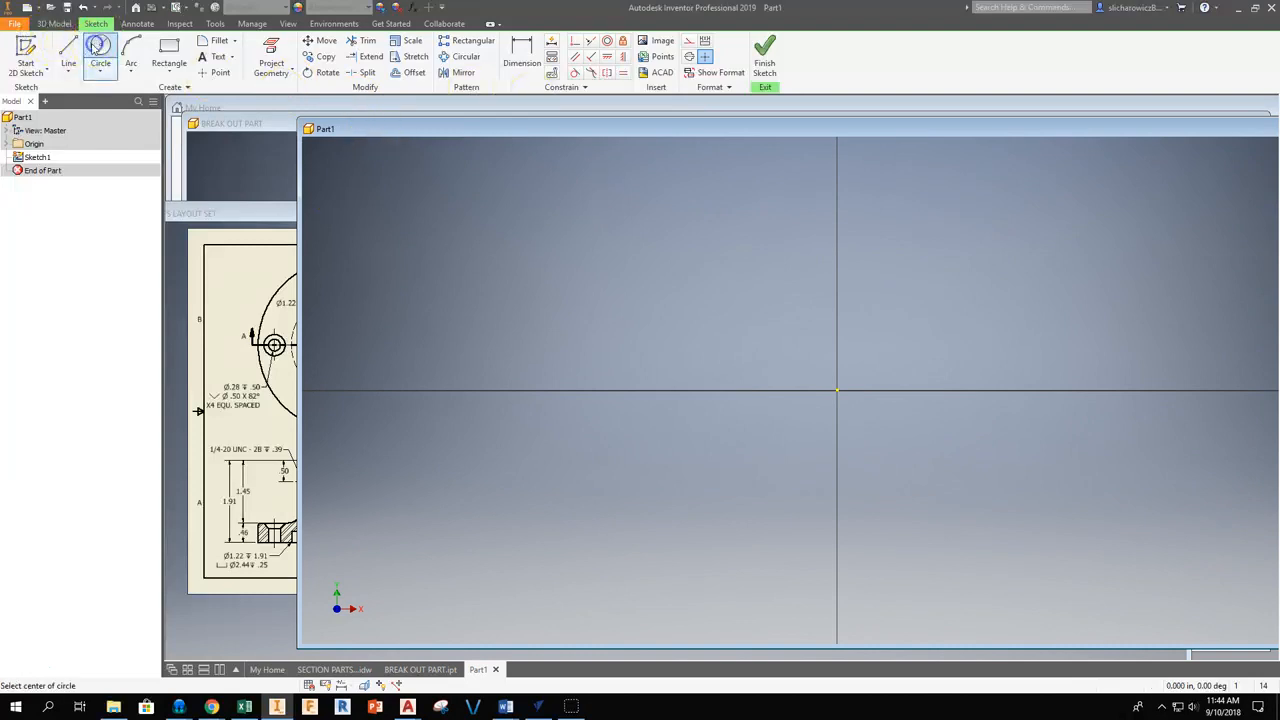
pyautogui.click(836, 390)
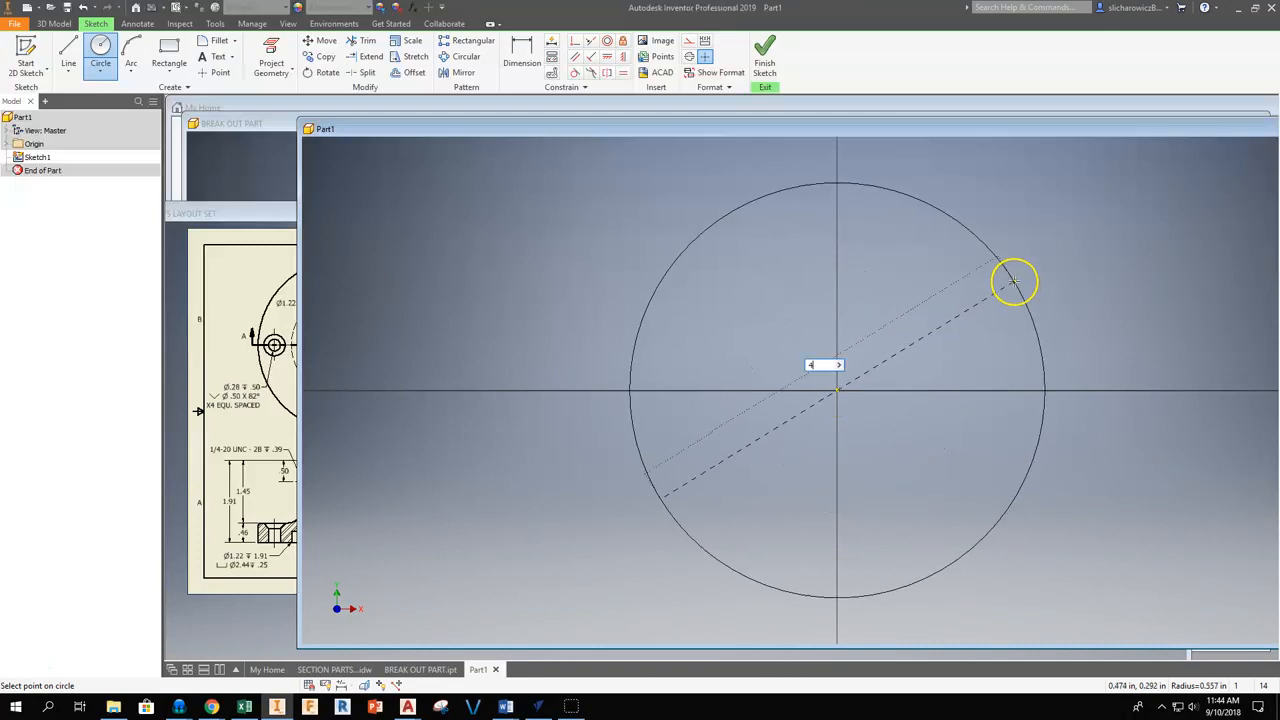
pyautogui.press('Return')
pyautogui.scroll(-10, 986, 311)
pyautogui.scroll(3, 975, 312)
pyautogui.moveTo(975, 312); pyautogui.dragTo(690, 387, button='middle')
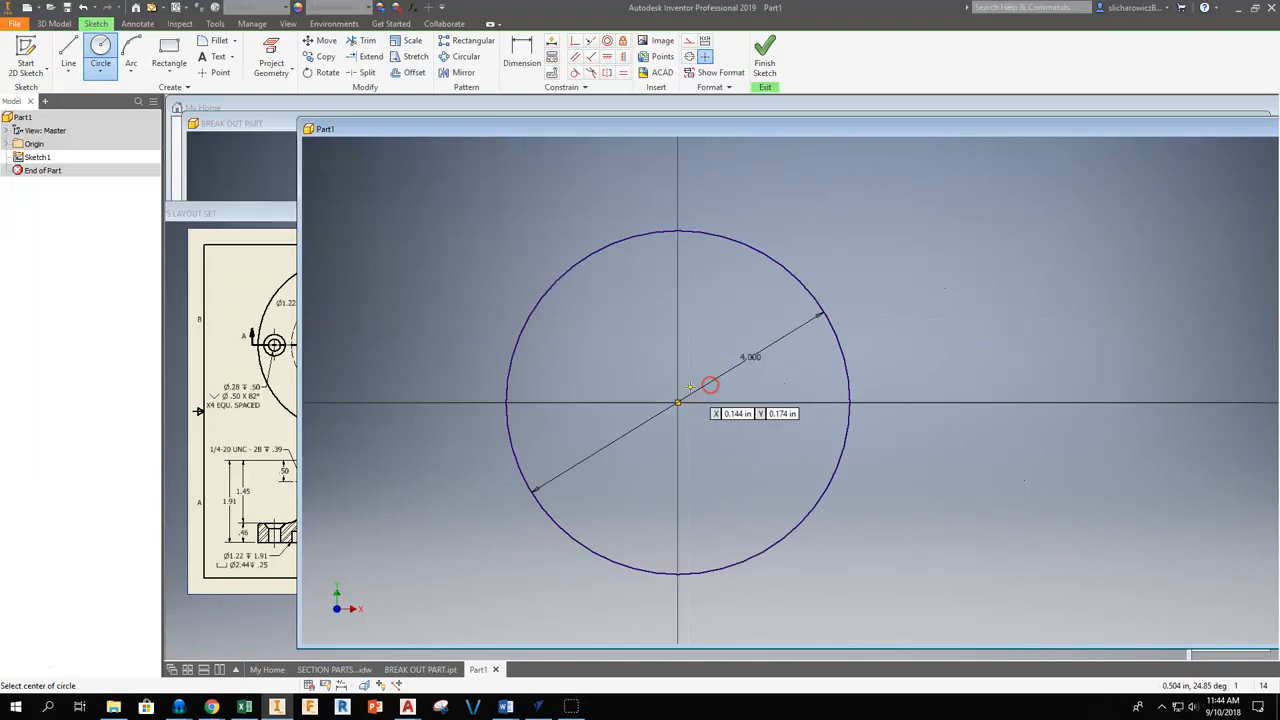
pyautogui.click(766, 75)
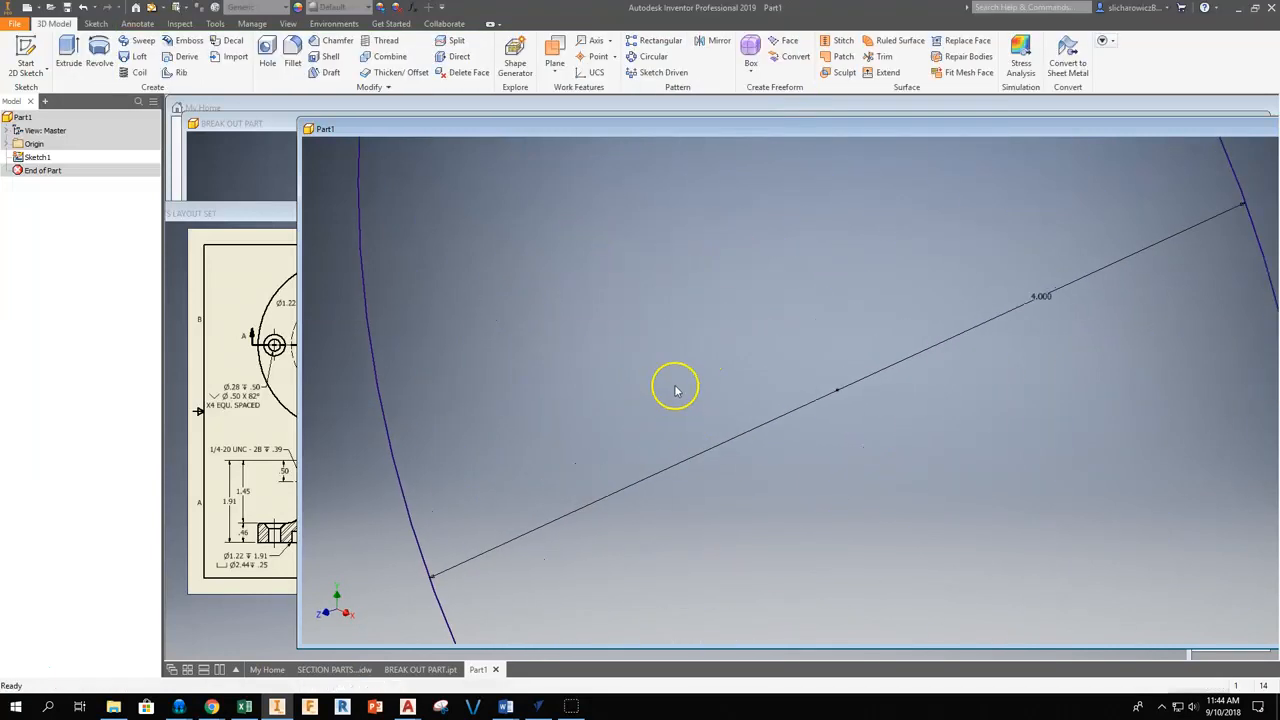
# Step: Extrude the 4 in circle .46 in as a solid base disc
pyautogui.moveTo(674, 380); pyautogui.dragTo(659, 409, button='middle')
pyautogui.click(68, 55)
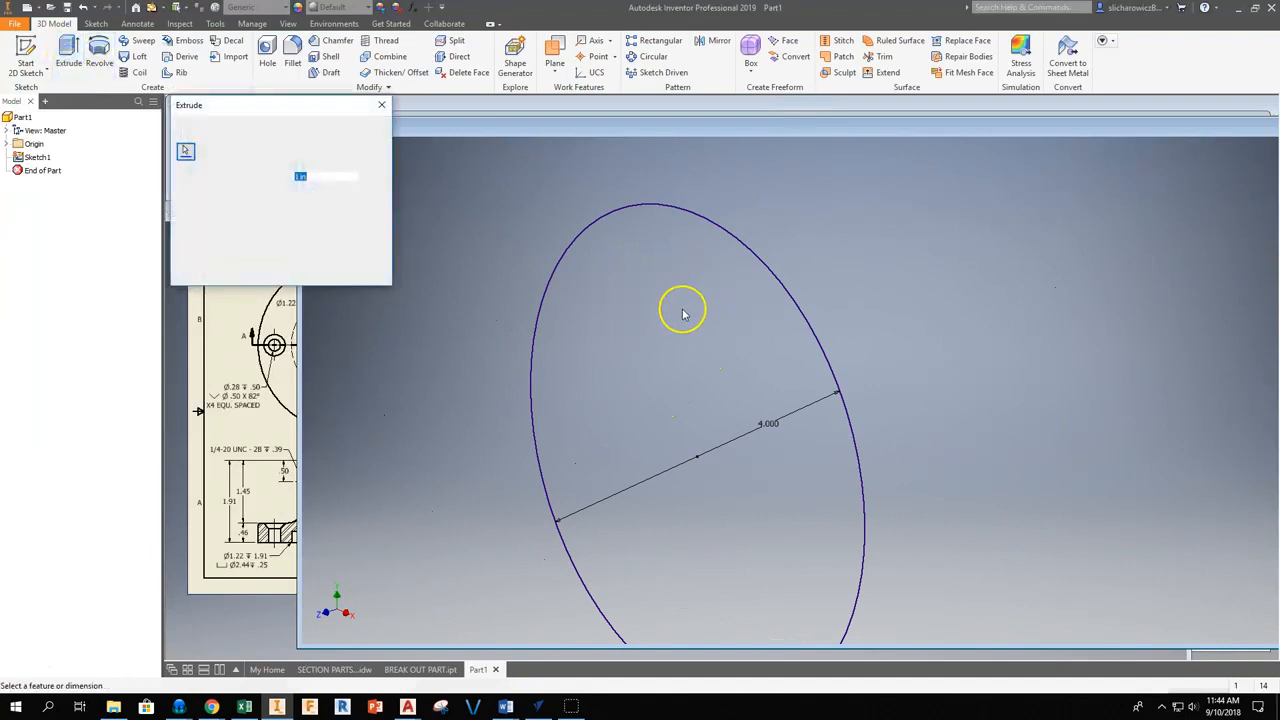
pyautogui.click(317, 177)
pyautogui.write('.46')
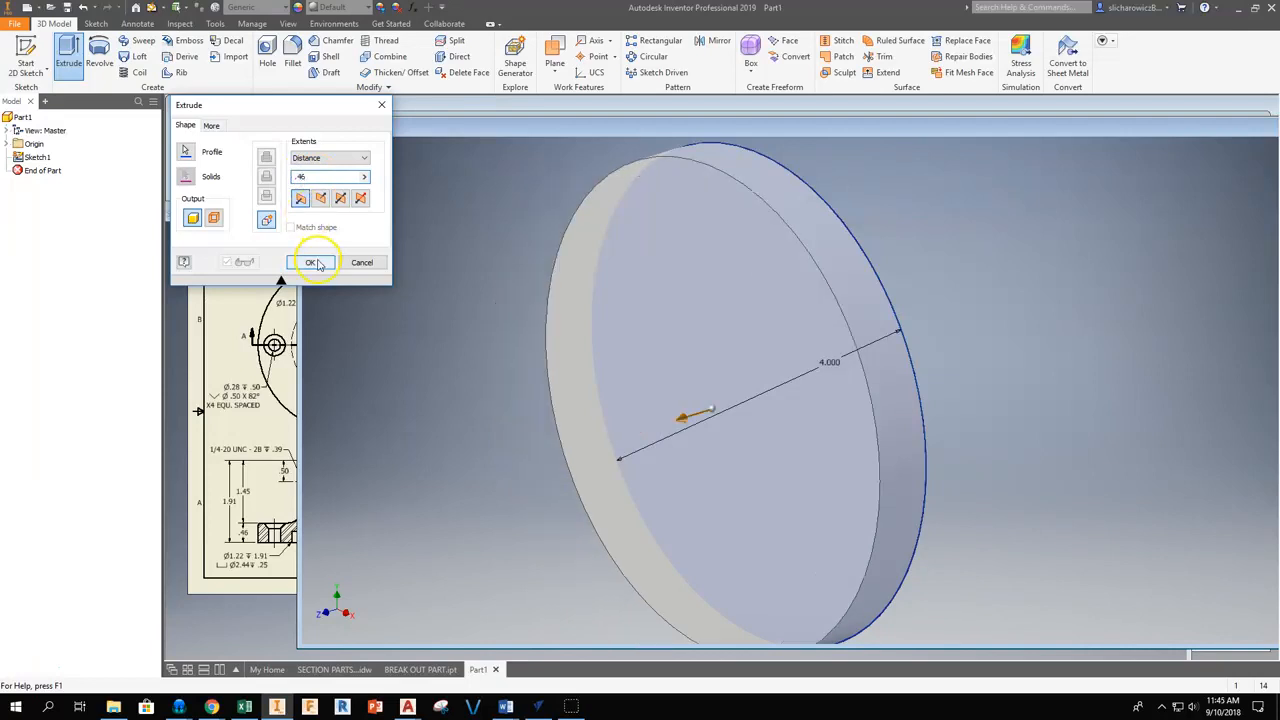
pyautogui.click(318, 264)
pyautogui.scroll(3, 603, 410)
pyautogui.scroll(-2, 605, 411)
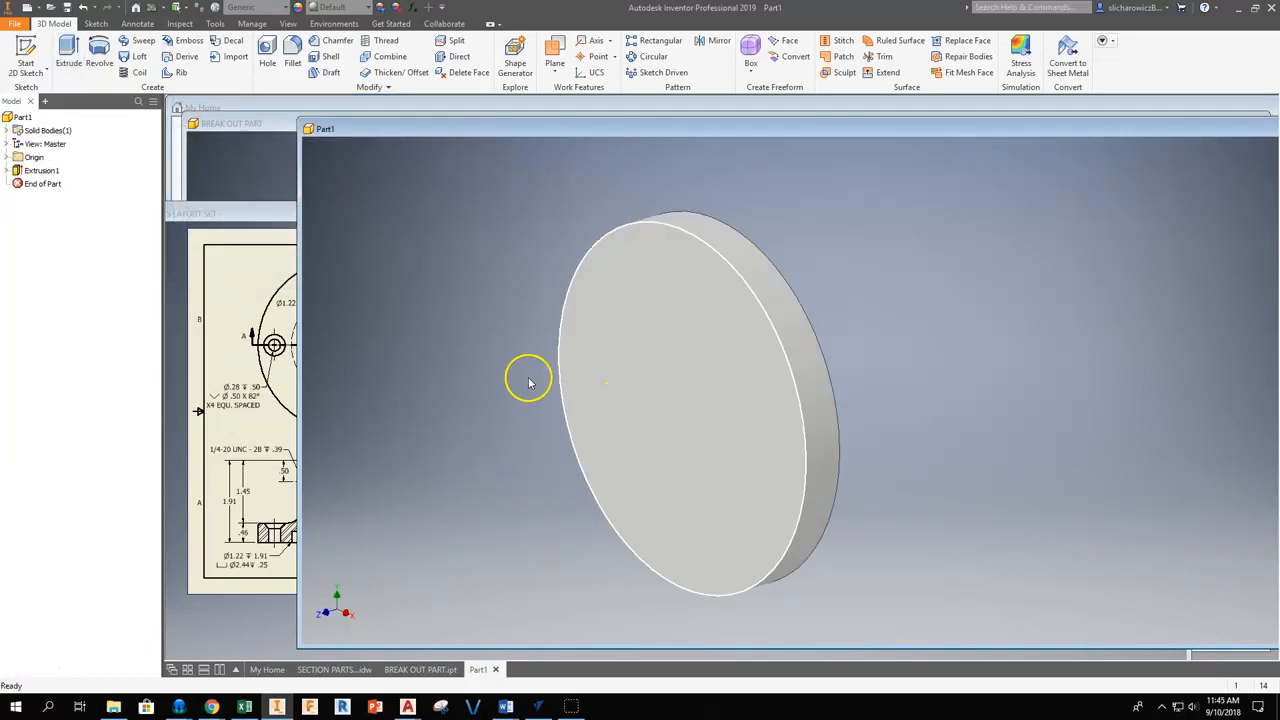
# Step: Examine both views of the half section drawing for the central boss's diameter and height above the base
pyautogui.moveTo(369, 128)
pyautogui.mouseDown()
pyautogui.moveTo(578, 130)
pyautogui.moveTo(523, 130)
pyautogui.mouseUp()
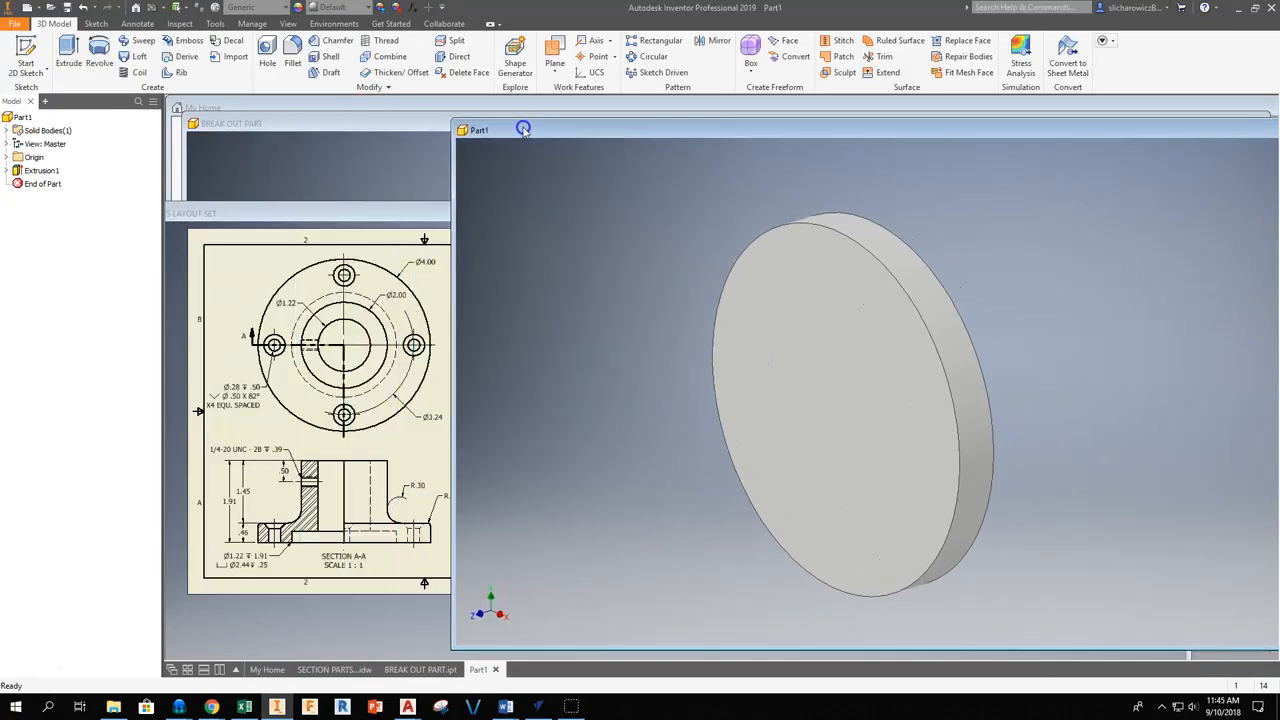
pyautogui.click(331, 215)
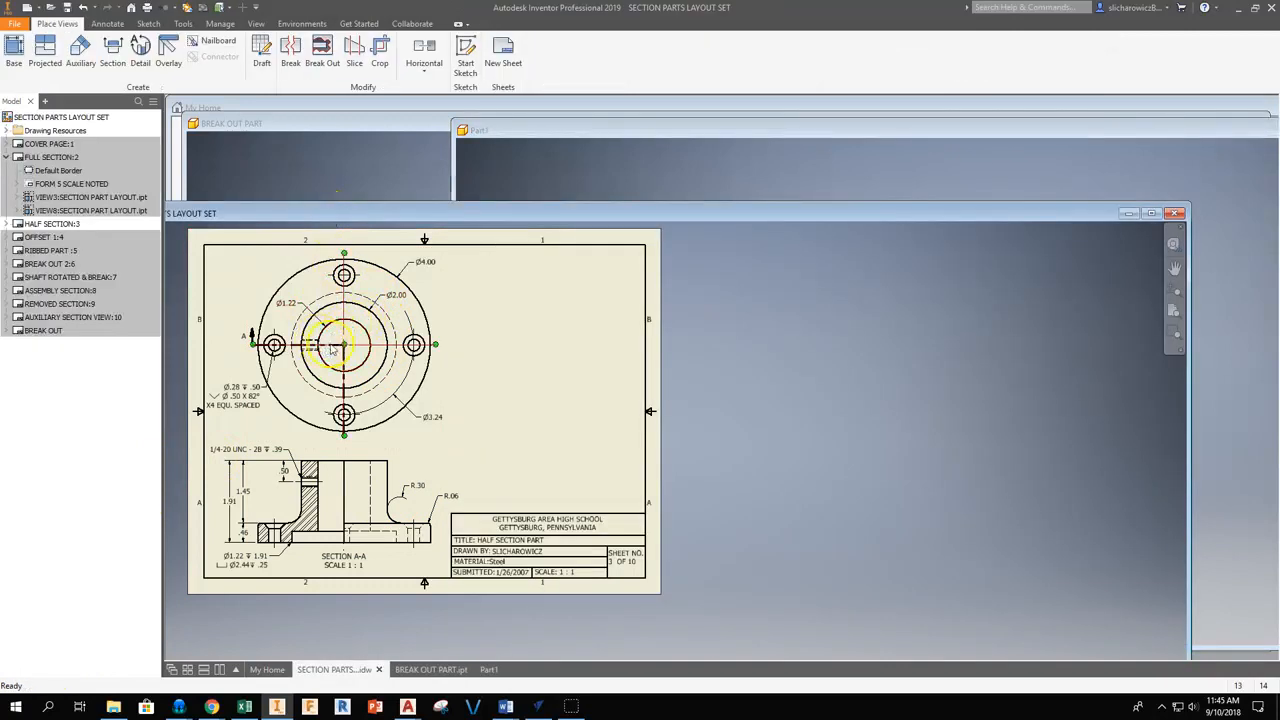
pyautogui.scroll(5, 331, 348)
pyautogui.scroll(-5, 331, 348)
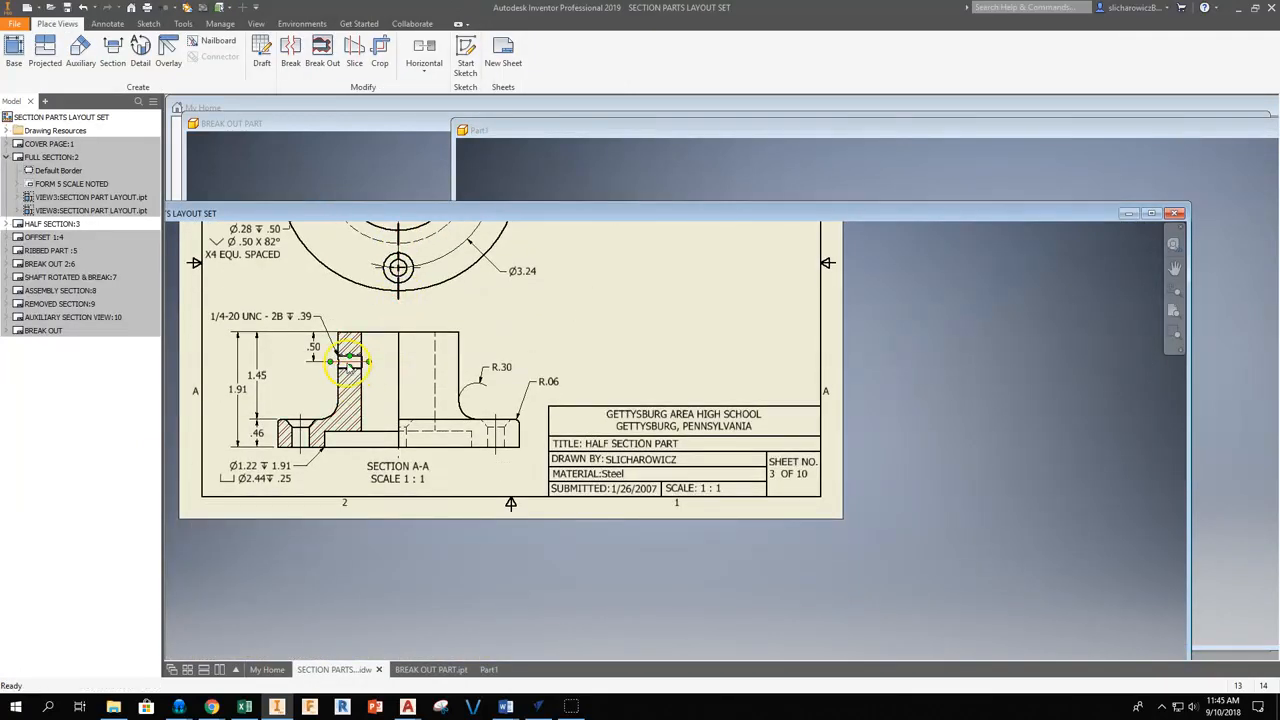
pyautogui.moveTo(435, 376); pyautogui.dragTo(417, 519, button='middle')
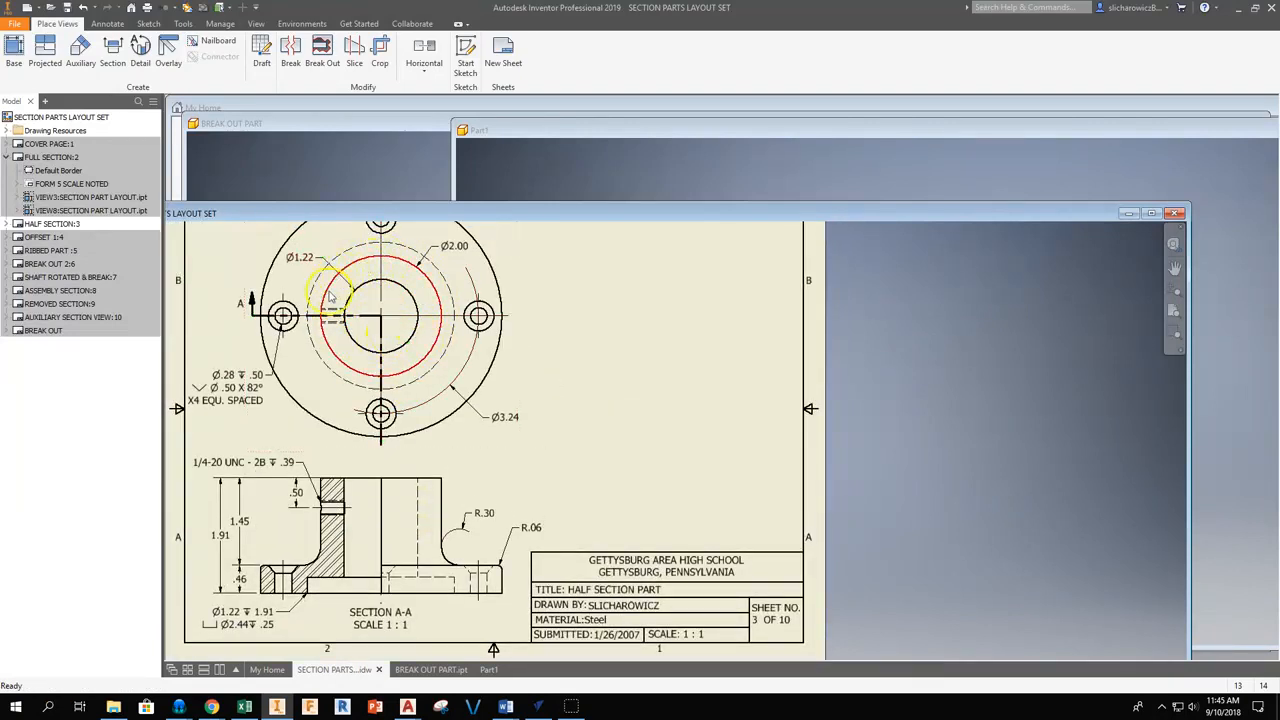
pyautogui.moveTo(425, 289); pyautogui.dragTo(402, 317, button='middle')
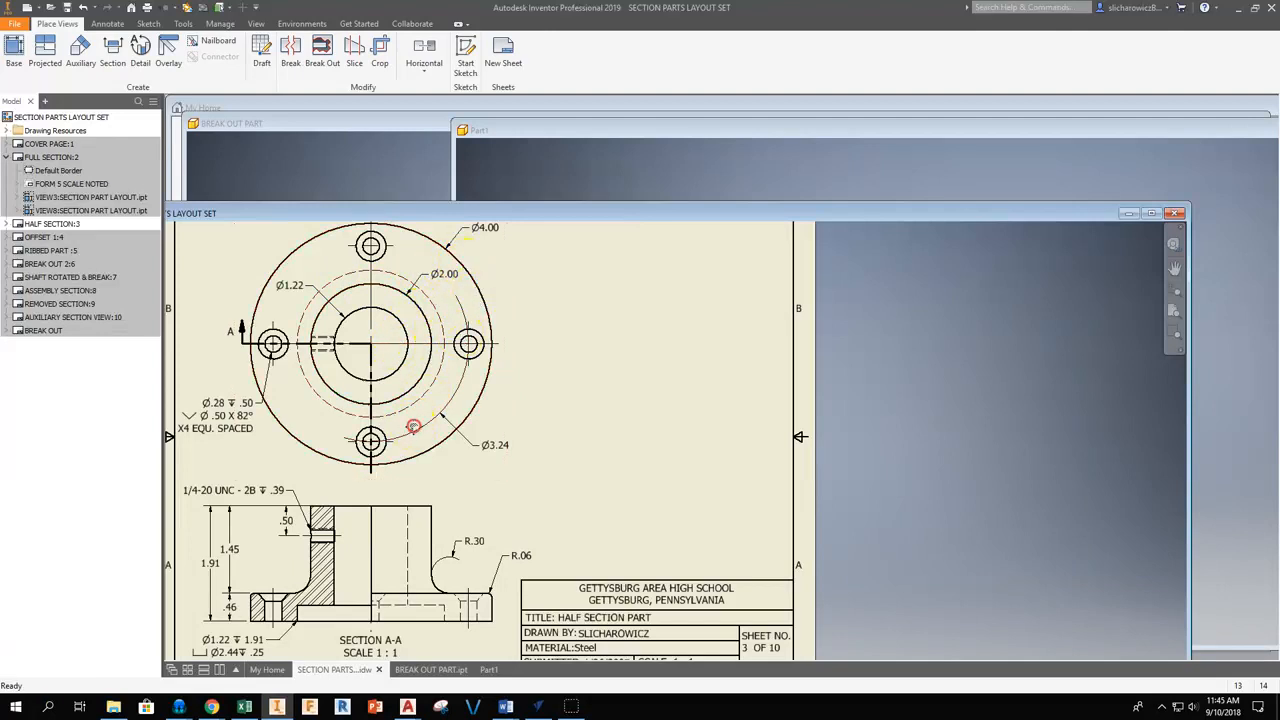
pyautogui.moveTo(413, 427); pyautogui.dragTo(412, 313, button='middle')
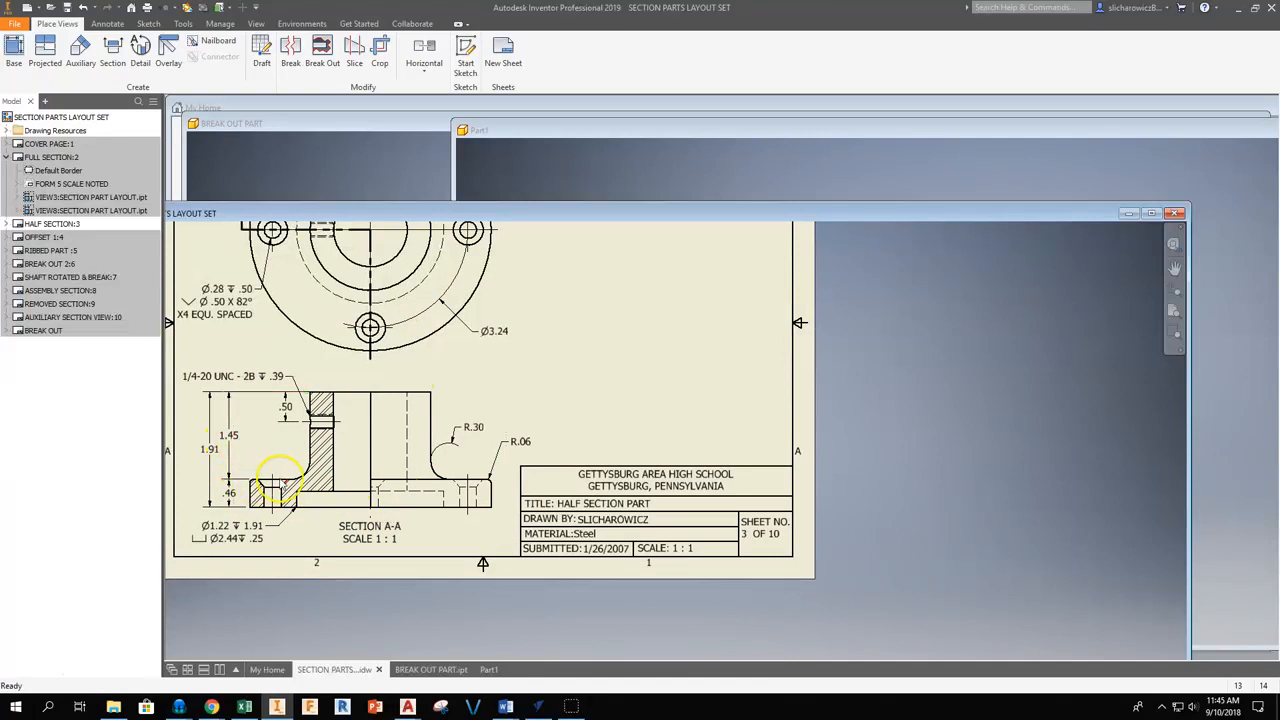
pyautogui.moveTo(601, 311); pyautogui.dragTo(603, 409, button='middle')
pyautogui.click(919, 131)
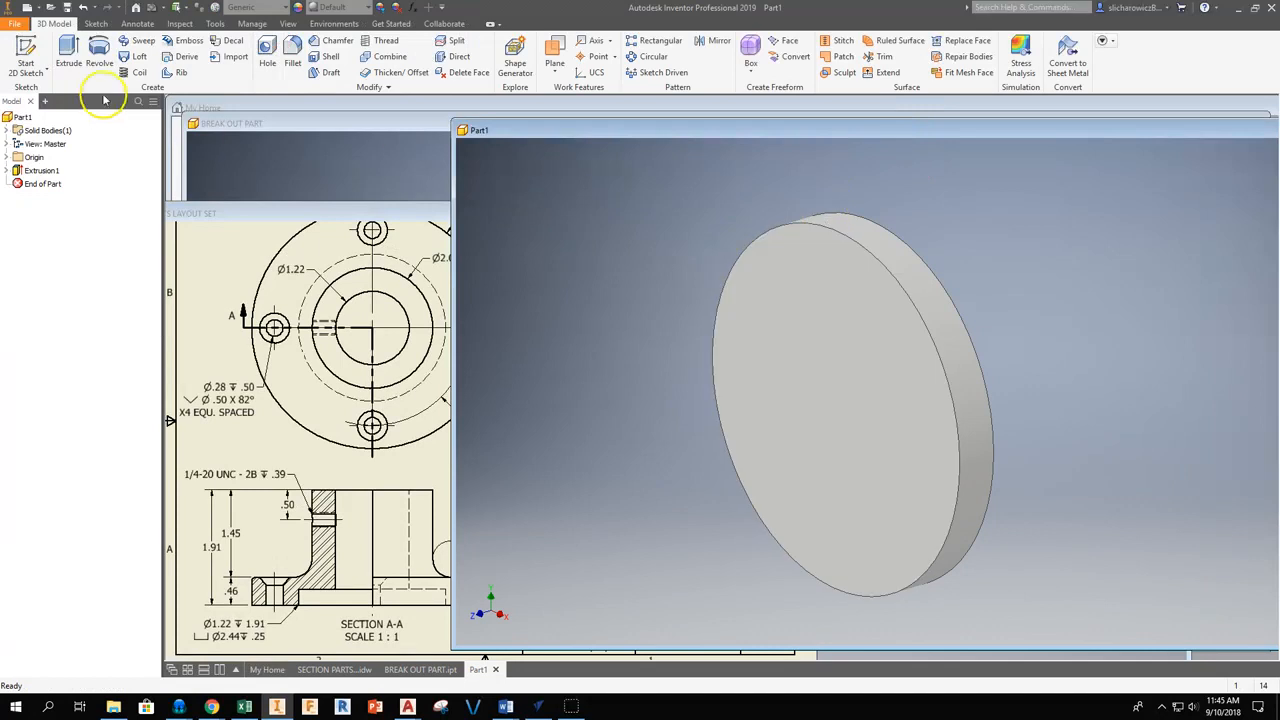
# Step: Sketch a 2 in diameter circle centred on the base disc's front face and finish the sketch
pyautogui.click(26, 55)
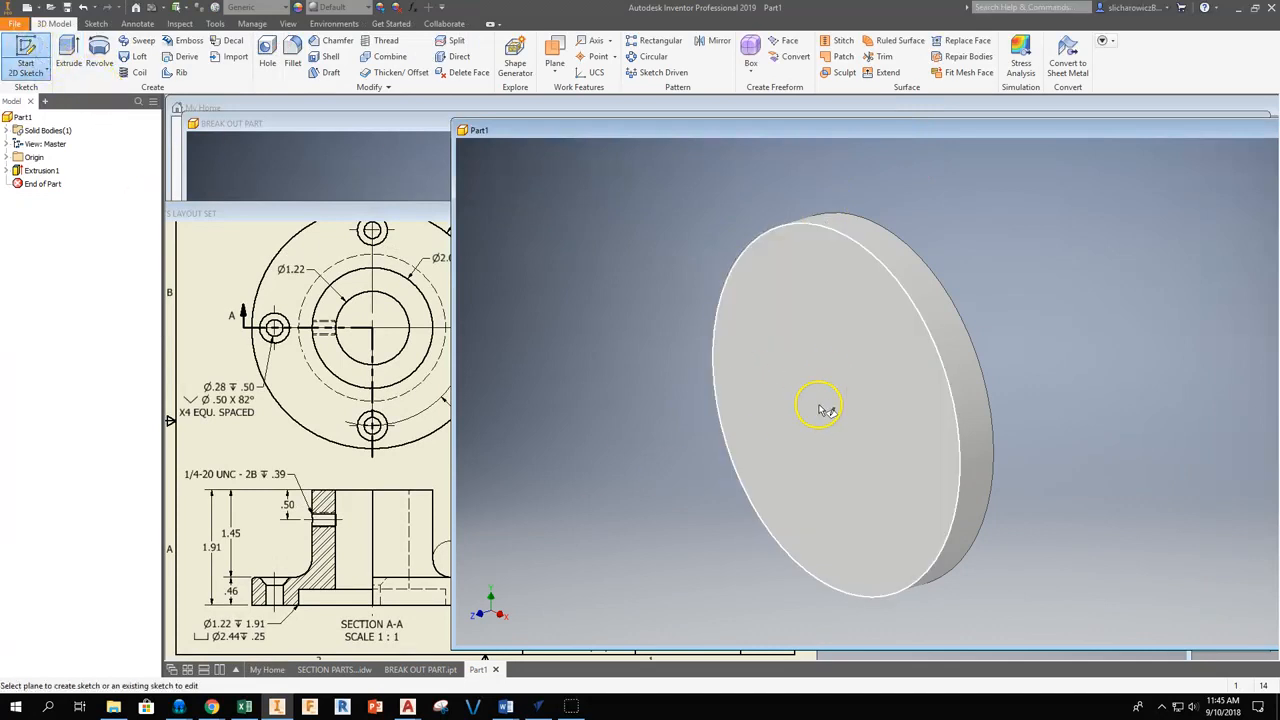
pyautogui.click(826, 390)
pyautogui.click(100, 47)
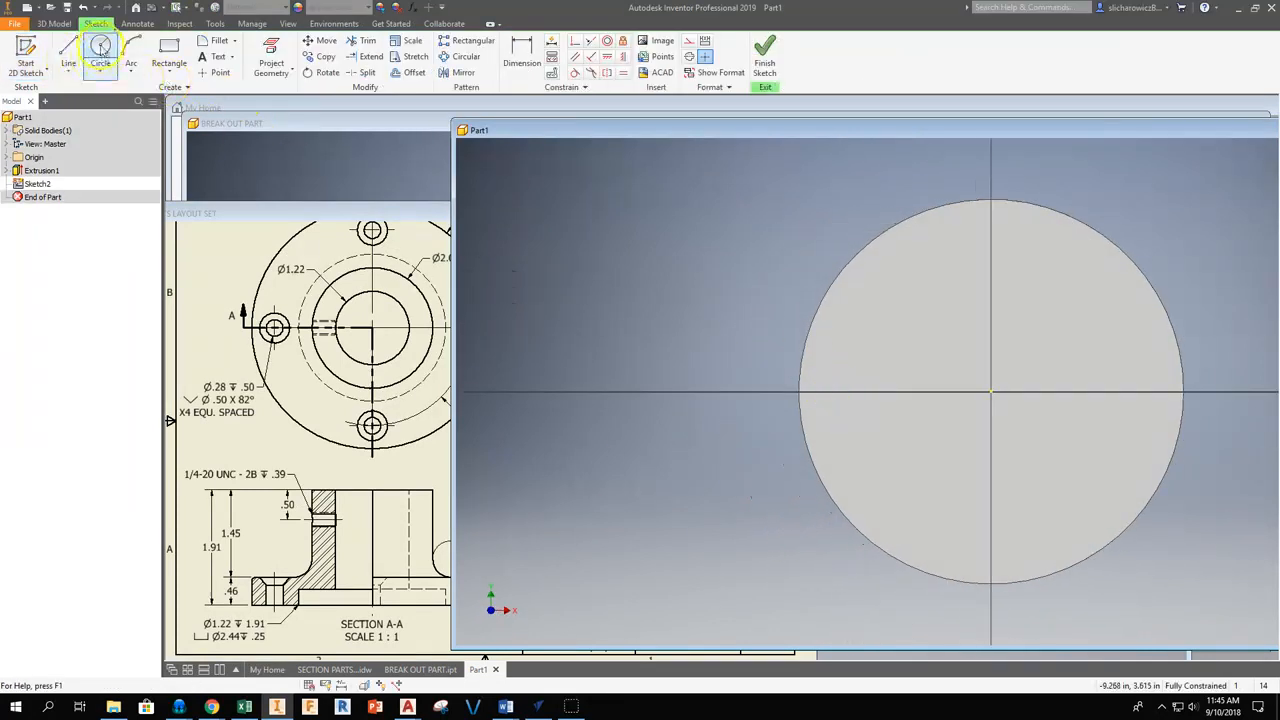
pyautogui.click(990, 392)
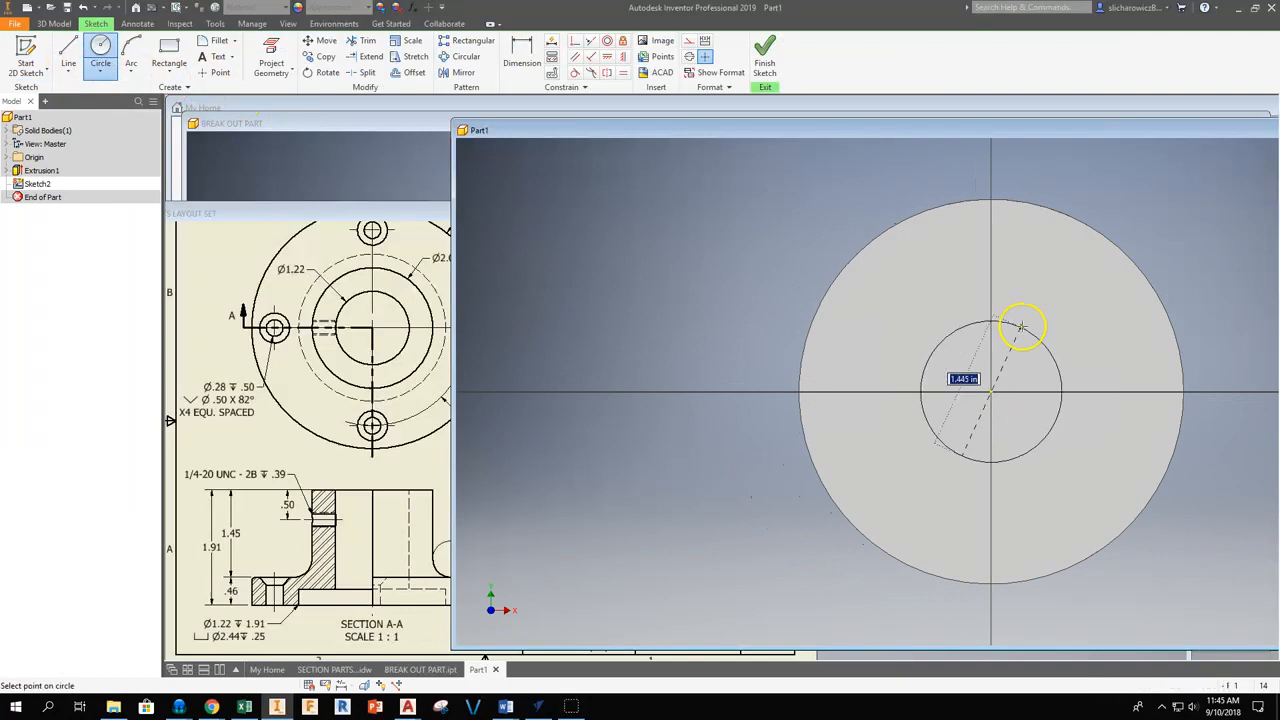
pyautogui.write('2')
pyautogui.press('Return')
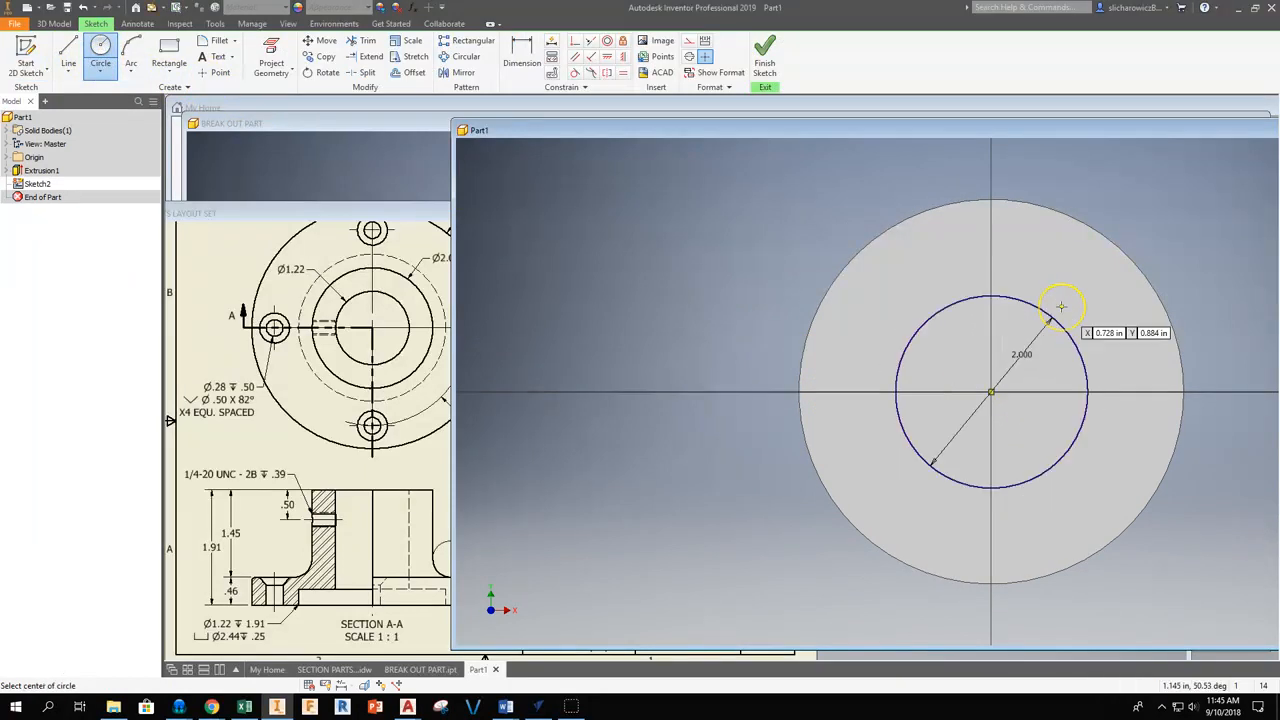
pyautogui.moveTo(988, 269); pyautogui.dragTo(771, 253, button='middle')
pyautogui.click(770, 62)
# Step: Extrude the 2 in circle 1.45 in outward from the base disc as a joined boss
pyautogui.click(67, 55)
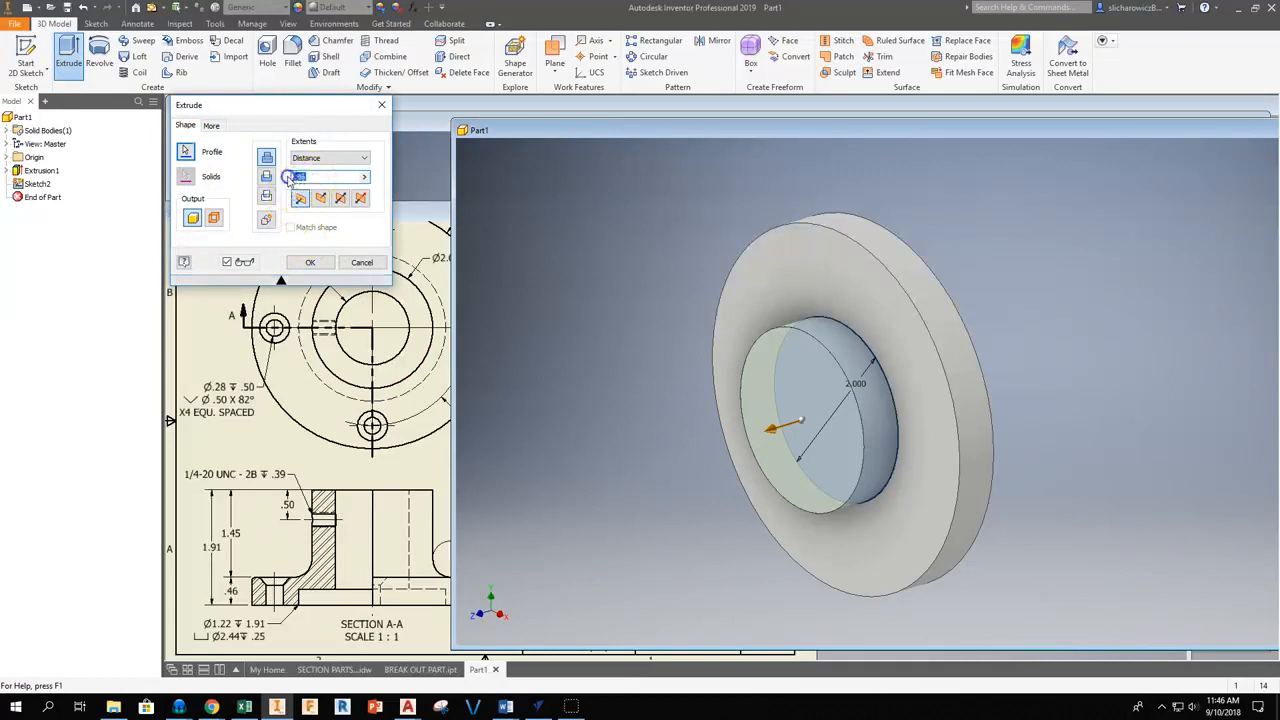
pyautogui.write('1.45')
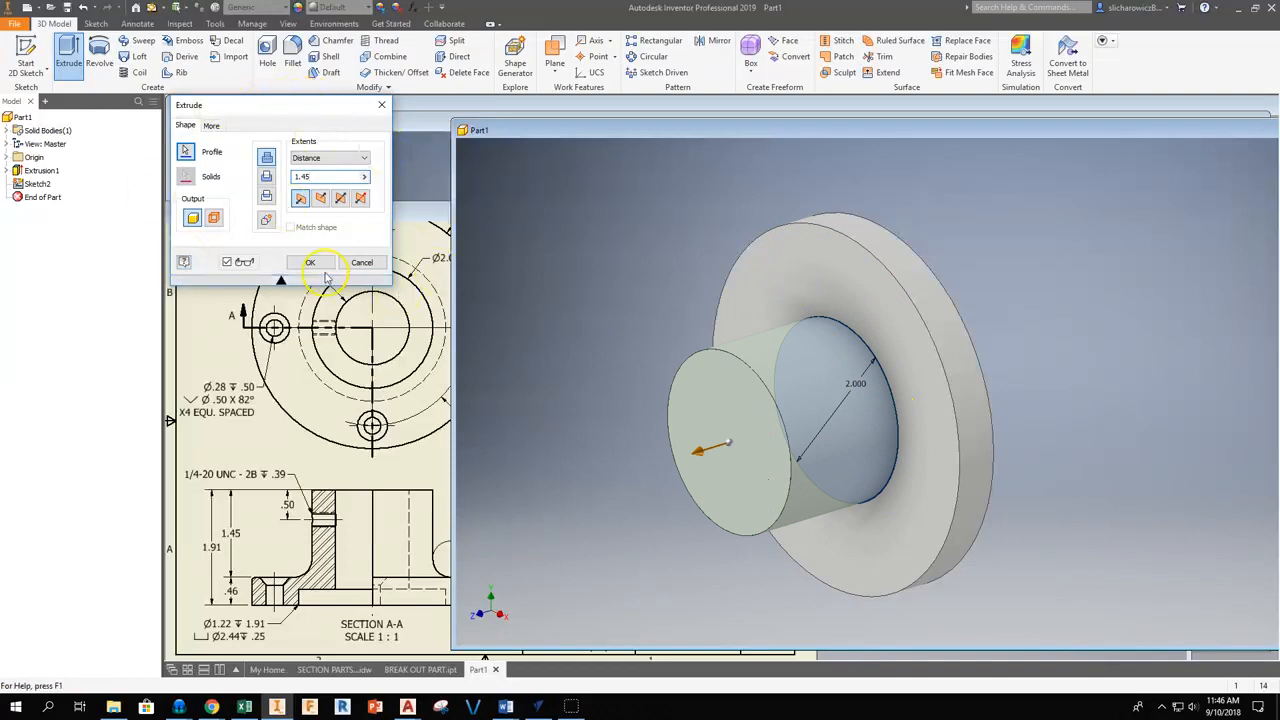
pyautogui.click(314, 263)
pyautogui.scroll(3, 1063, 363)
pyautogui.scroll(-5, 997, 363)
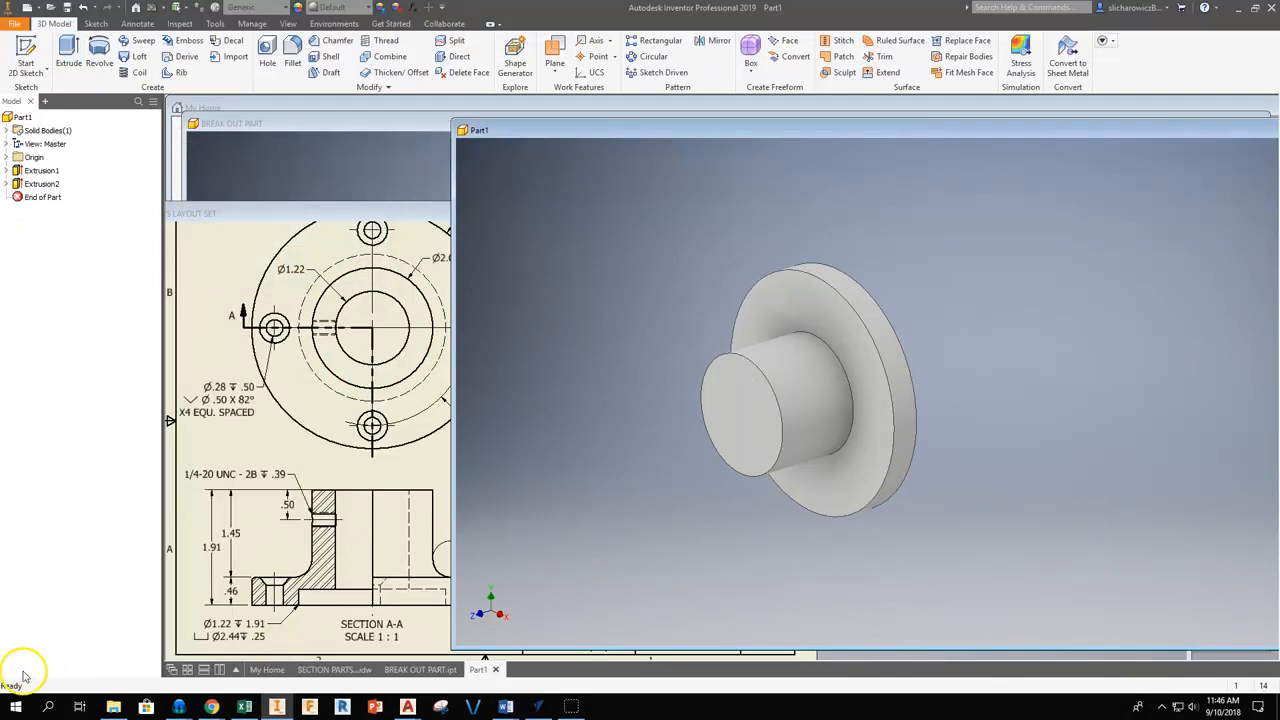
# Step: Examine the counterbored centre hole's callout in Section A-A and return to the part
pyautogui.click(355, 220)
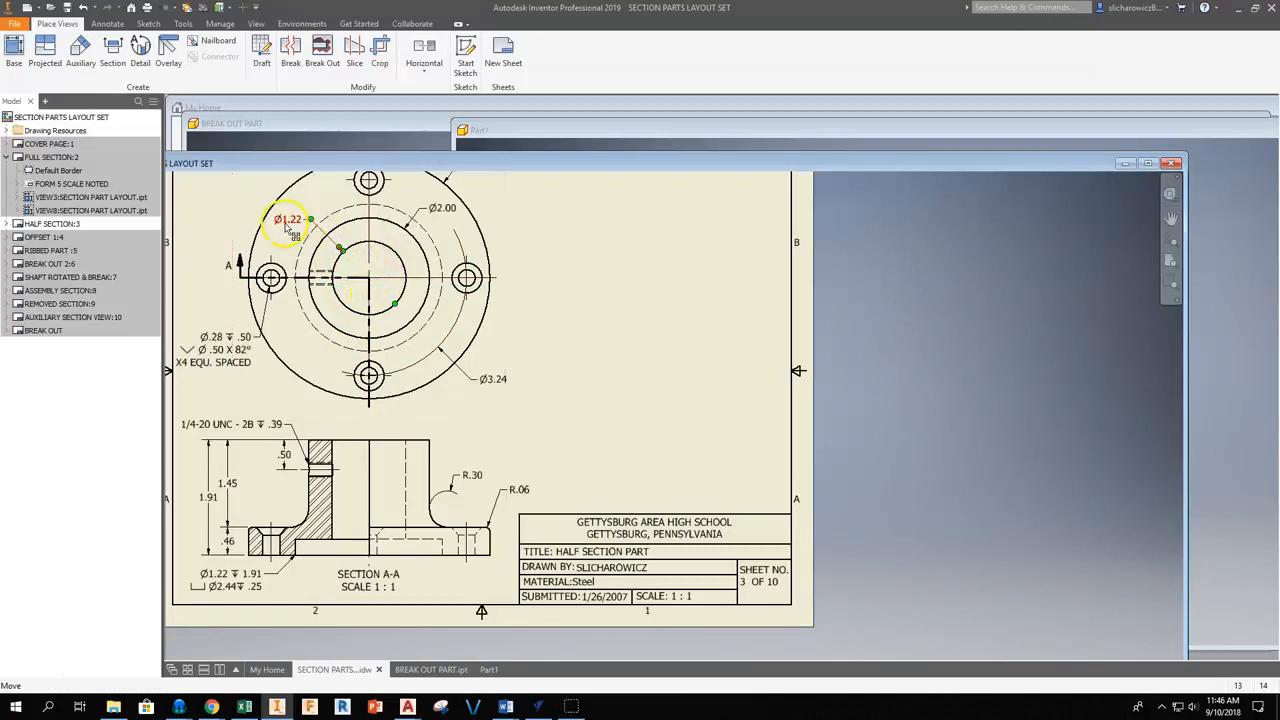
pyautogui.moveTo(402, 412); pyautogui.dragTo(422, 323, button='middle')
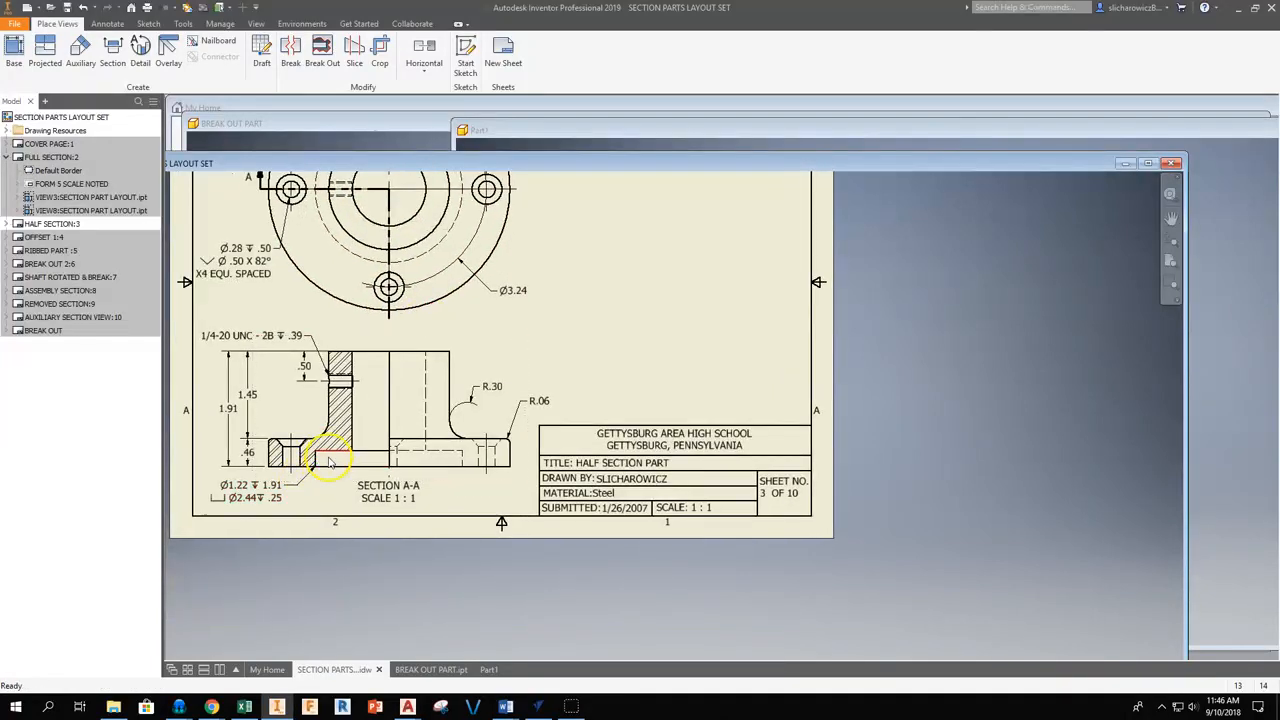
pyautogui.scroll(3, 333, 463)
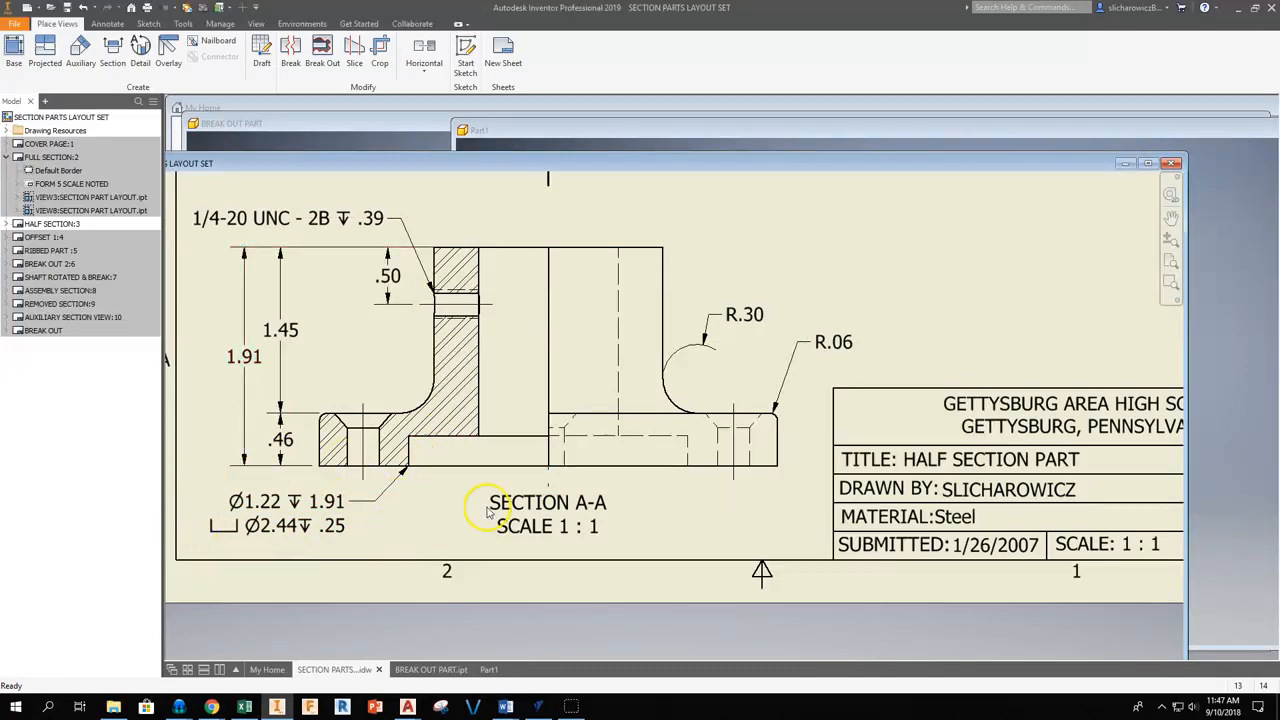
pyautogui.click(637, 146)
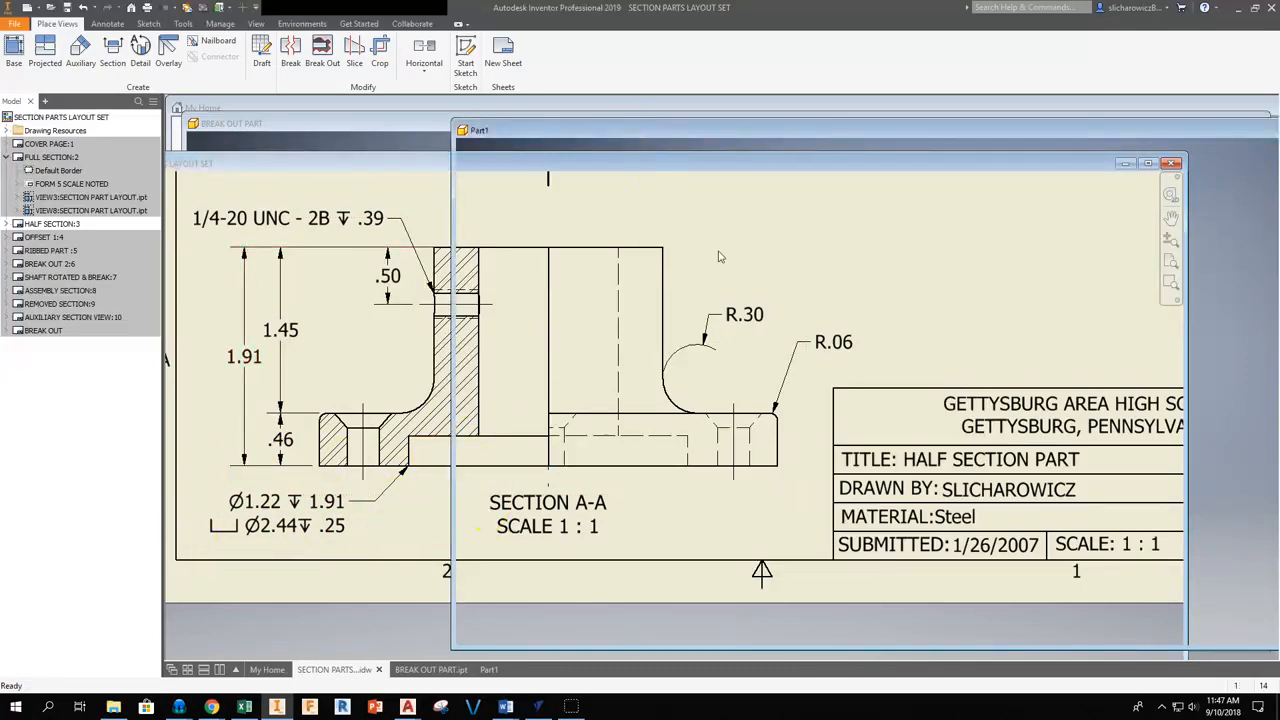
# Step: Orbit the part to show the base disc's flat back face and resize the part window to fit beside the section view
pyautogui.press('F4')
pyautogui.moveTo(826, 343); pyautogui.dragTo(663, 374)
pyautogui.moveTo(924, 379); pyautogui.dragTo(714, 422, button='middle')
pyautogui.press('F4')
pyautogui.moveTo(805, 391); pyautogui.dragTo(849, 431)
pyautogui.moveTo(1022, 136); pyautogui.dragTo(740, 168)
pyautogui.moveTo(1240, 243); pyautogui.dragTo(740, 249)
pyautogui.moveTo(554, 172)
pyautogui.mouseDown()
pyautogui.moveTo(1030, 160)
pyautogui.moveTo(1050, 134)
pyautogui.moveTo(1011, 138)
pyautogui.mouseUp()
pyautogui.moveTo(642, 349); pyautogui.dragTo(798, 386, button='middle')
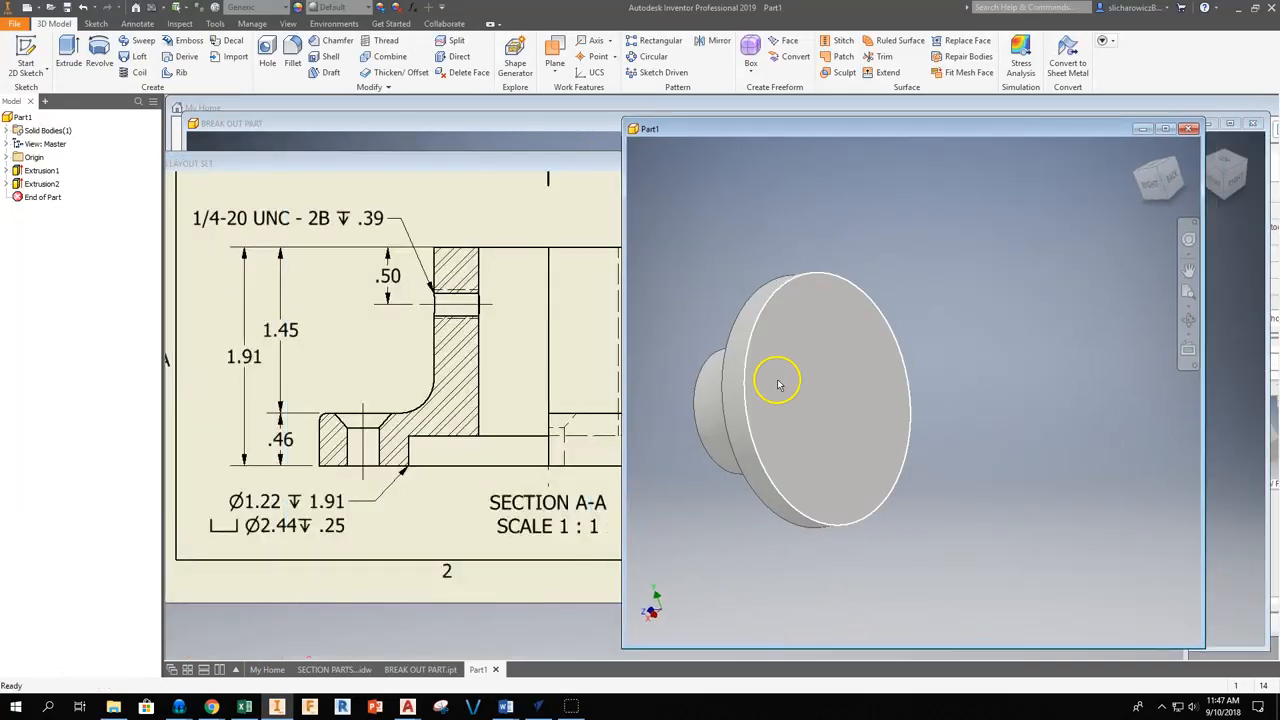
# Step: Start a hole and place its centre on the base disc's flat back face
pyautogui.scroll(5, 779, 385)
pyautogui.scroll(-4, 771, 383)
pyautogui.press('F4')
pyautogui.moveTo(805, 469); pyautogui.dragTo(787, 438)
pyautogui.moveTo(787, 438); pyautogui.dragTo(868, 391, button='middle')
pyautogui.scroll(-3, 873, 377)
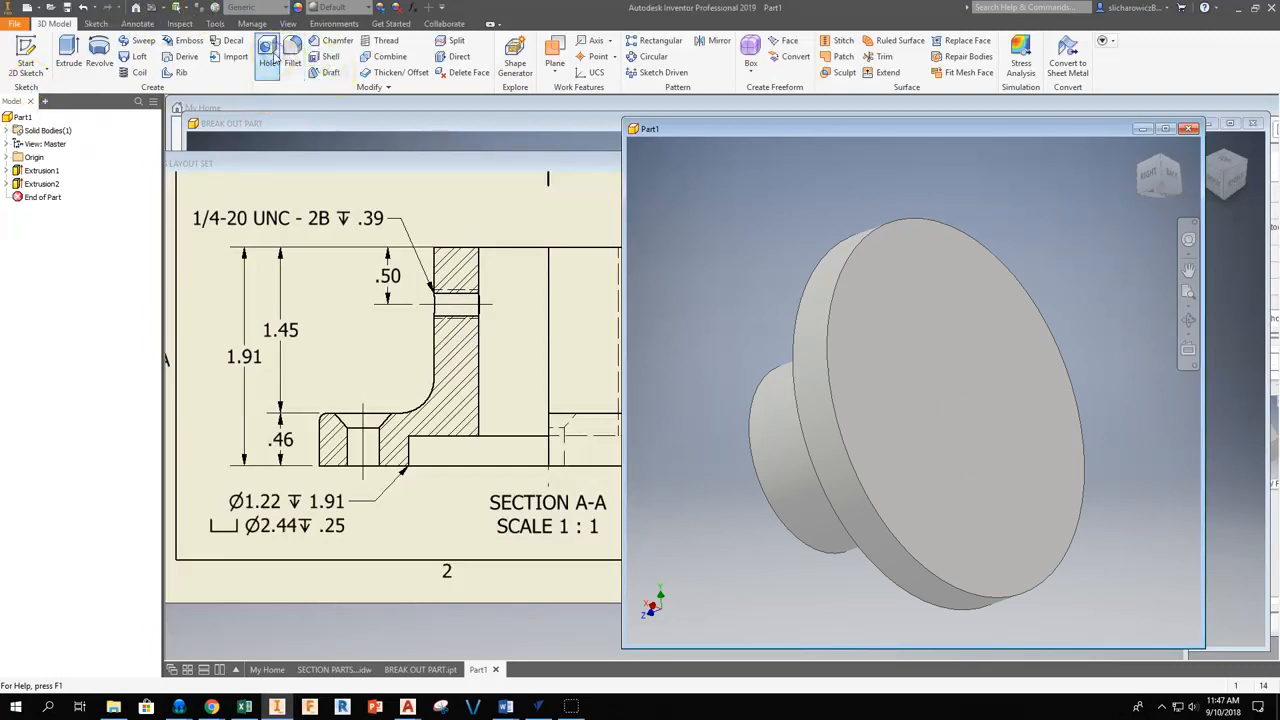
pyautogui.click(268, 55)
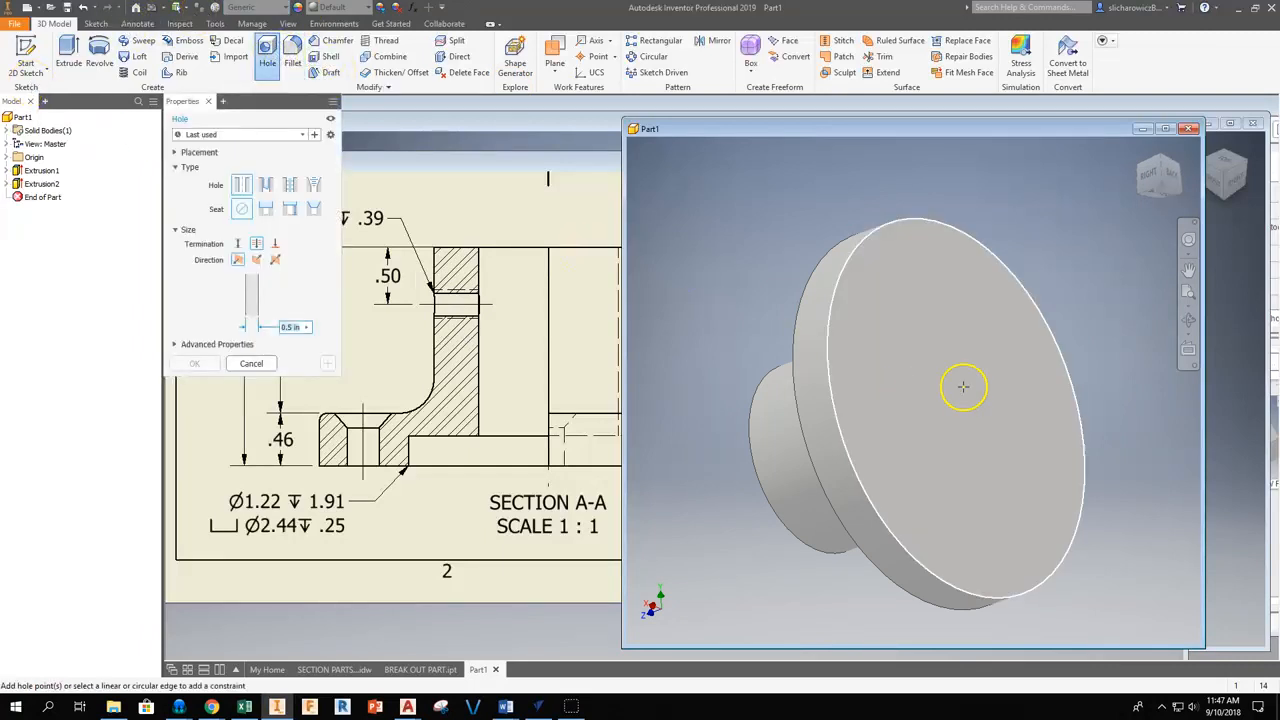
pyautogui.click(926, 316)
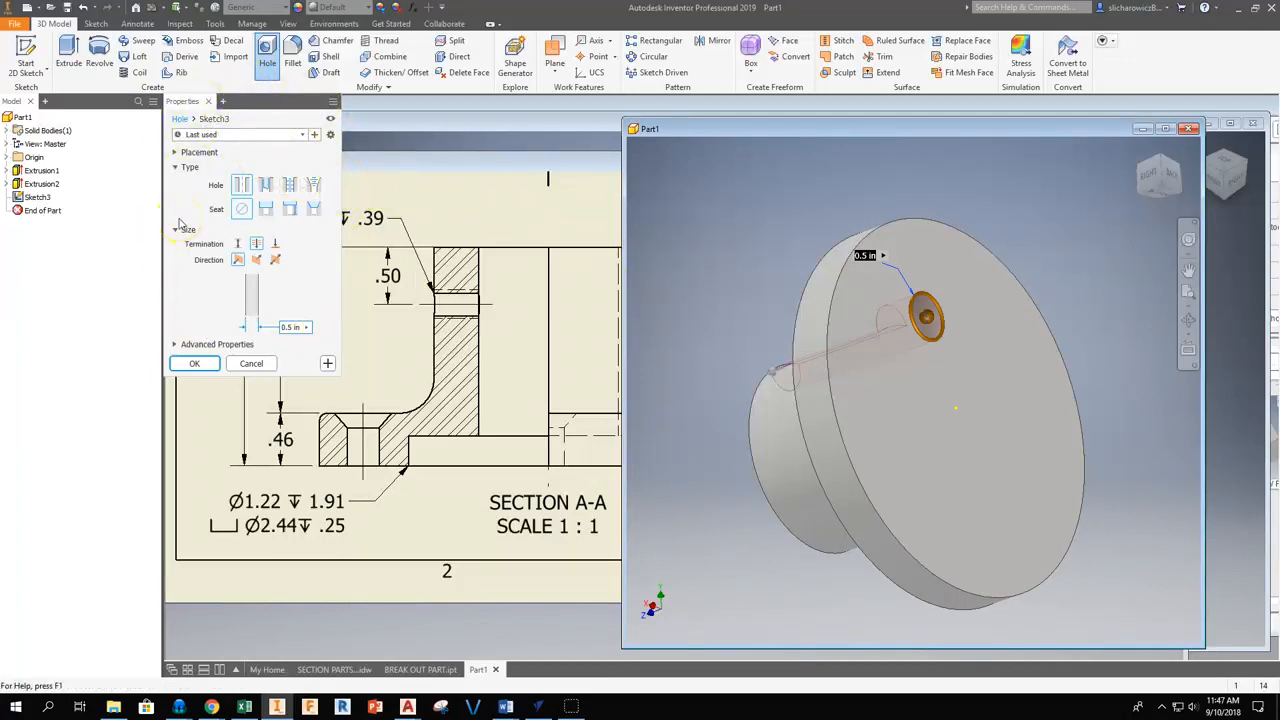
# Step: Give the hole a counterbore seat with a 1.22 in hole diameter, 2.44 in counterbore diameter and 0.25 in counterbore depth
pyautogui.click(265, 210)
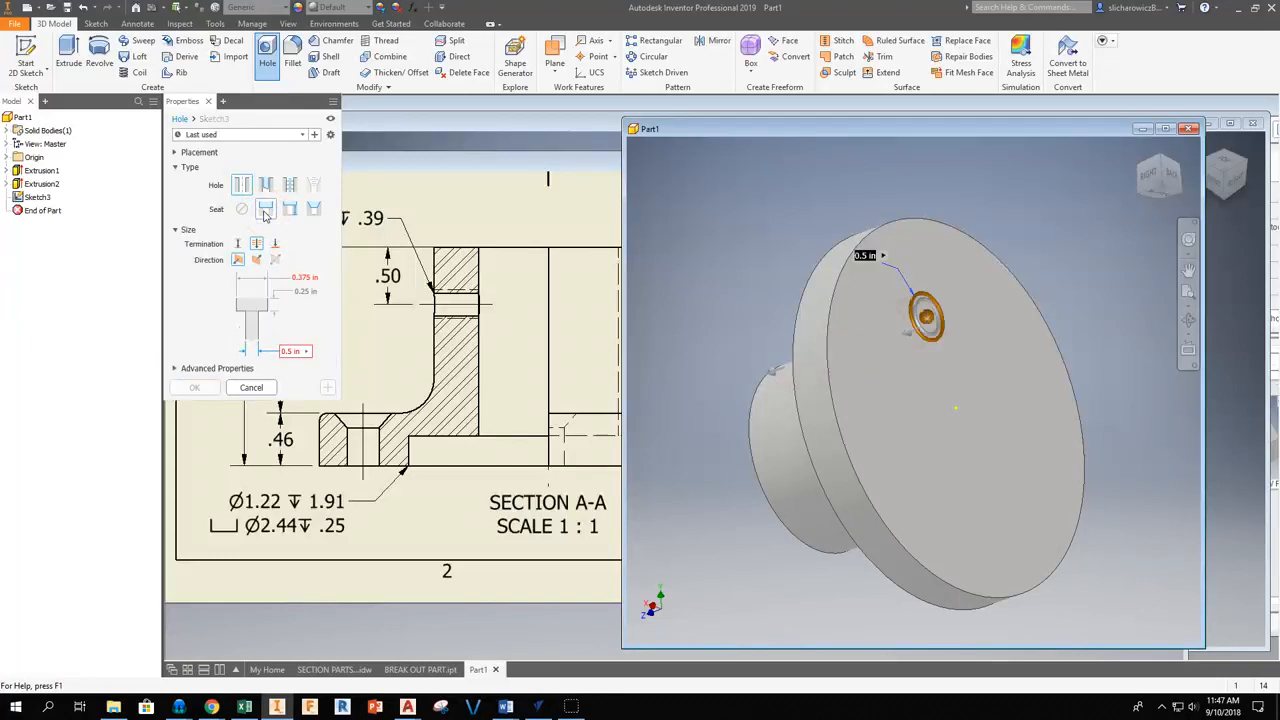
pyautogui.click(275, 353)
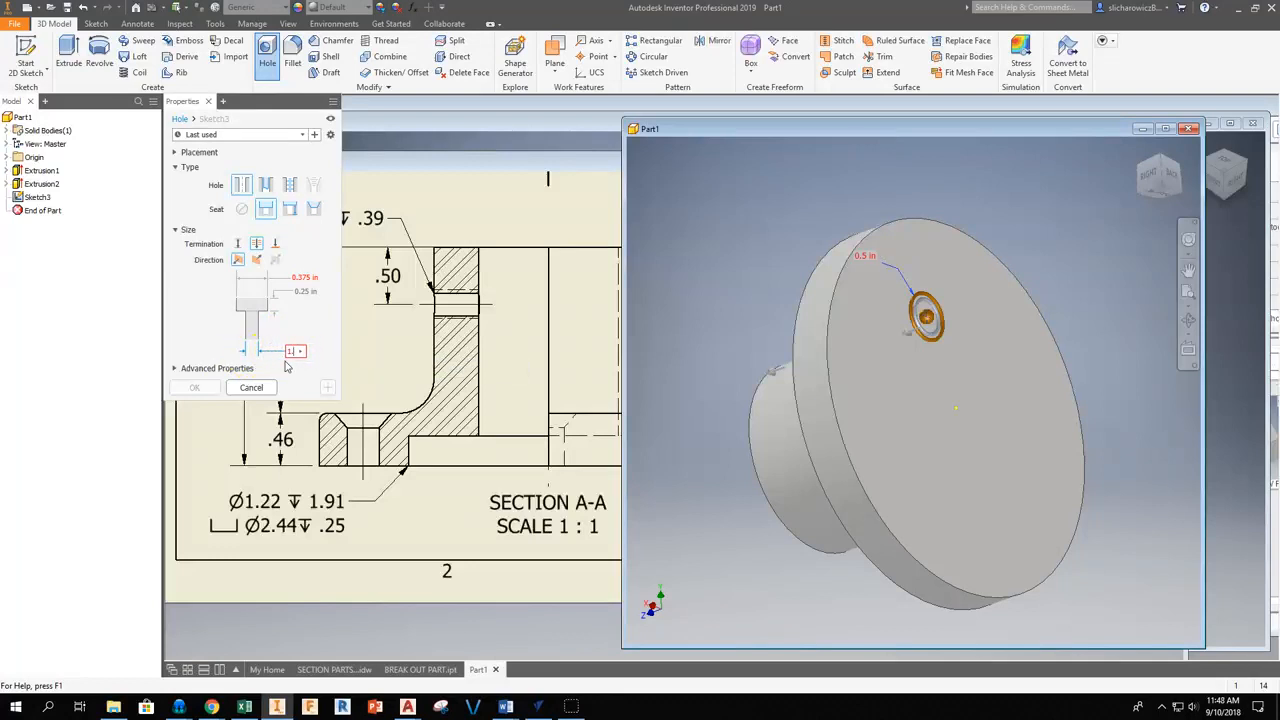
pyautogui.click(278, 272)
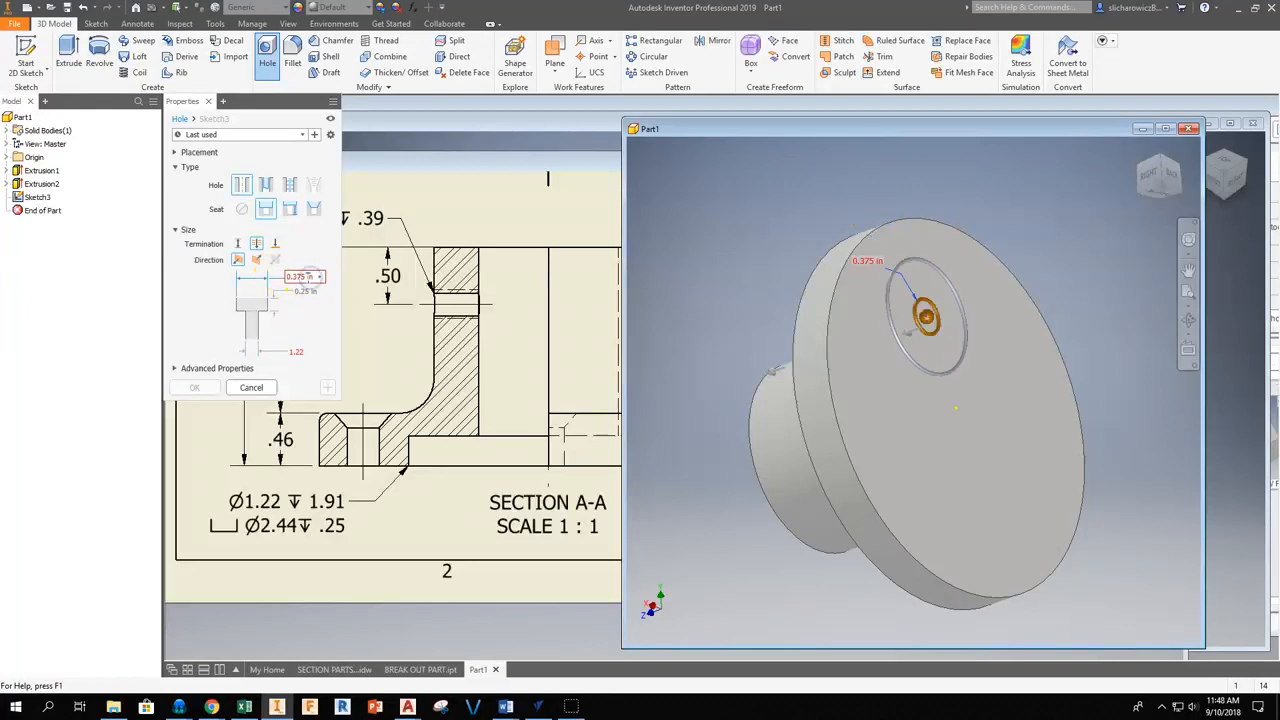
pyautogui.click(304, 277)
pyautogui.moveTo(305, 278); pyautogui.dragTo(268, 281)
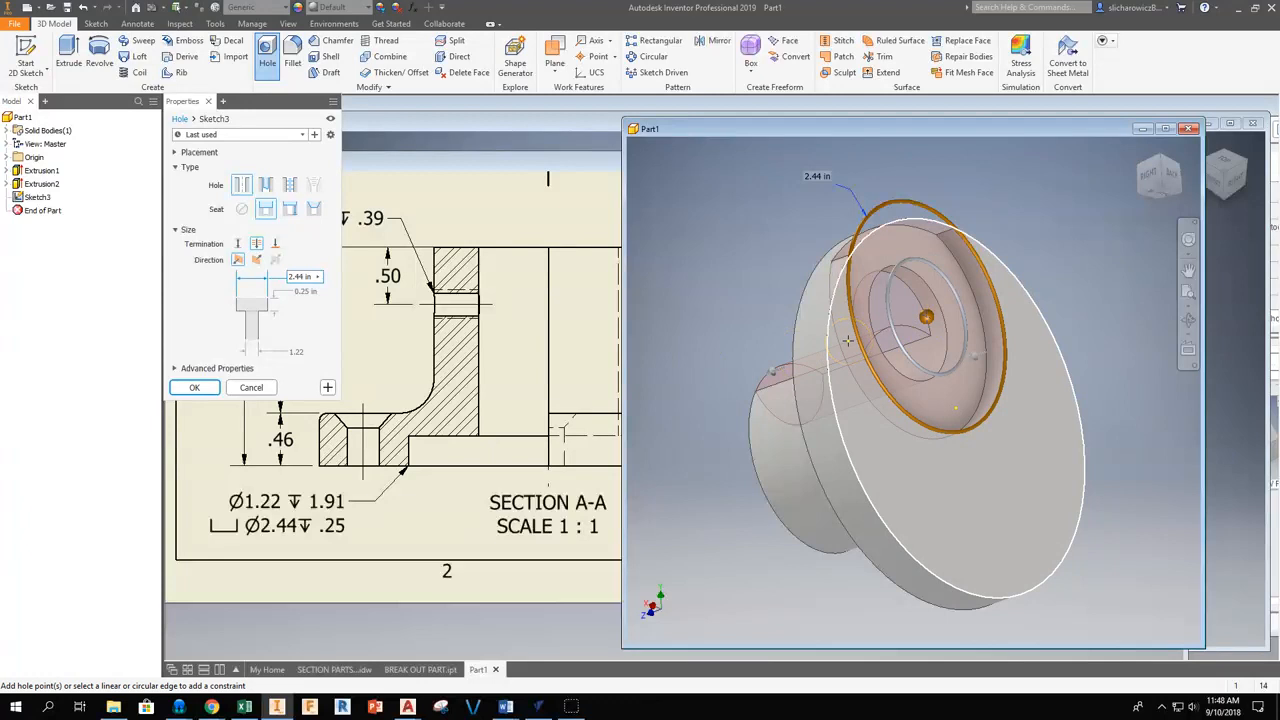
pyautogui.click(303, 290)
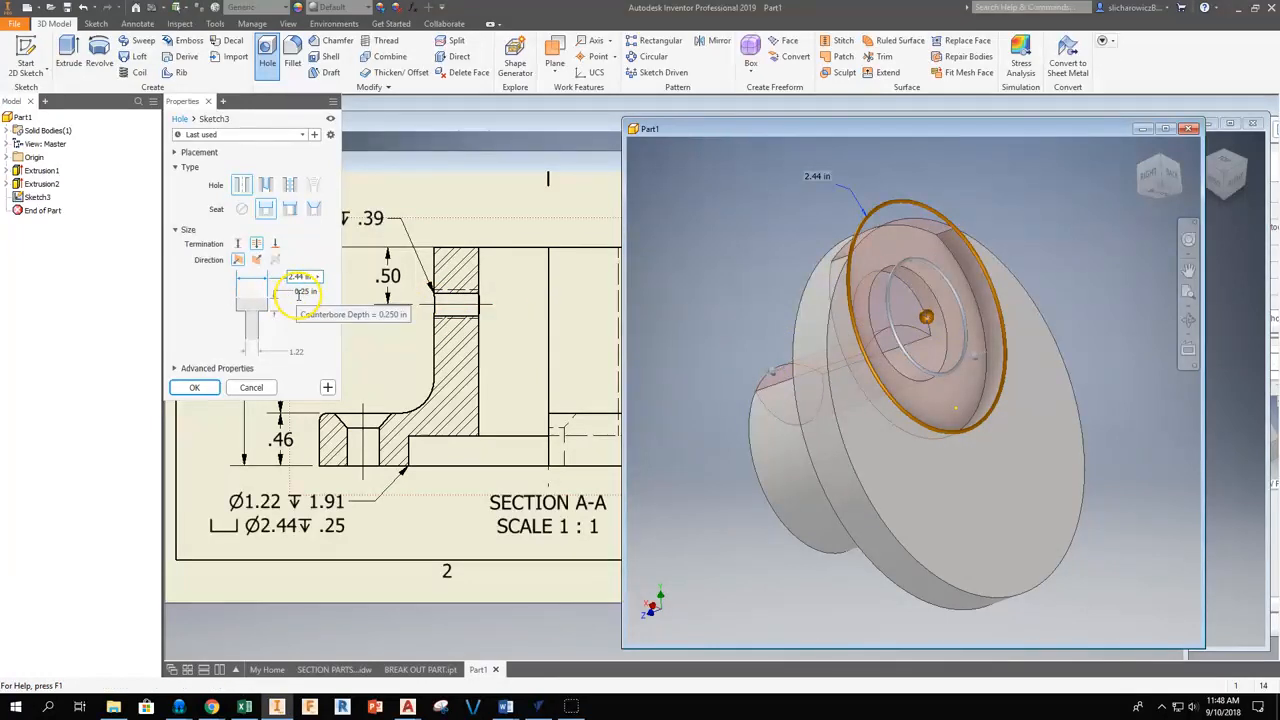
pyautogui.click(300, 291)
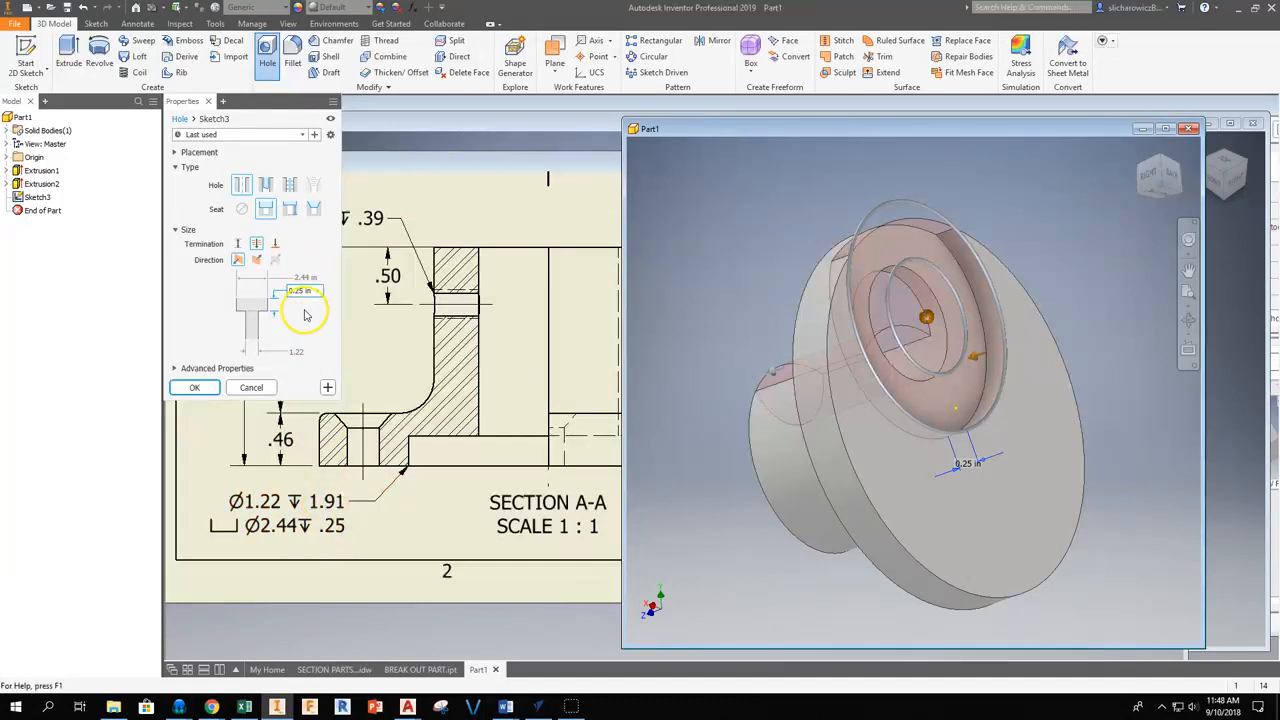
# Step: Make the counterbored hole concentric with the base disc's outer edge and create it
pyautogui.press('F4')
pyautogui.moveTo(928, 399); pyautogui.dragTo(1003, 357)
pyautogui.press('F4')
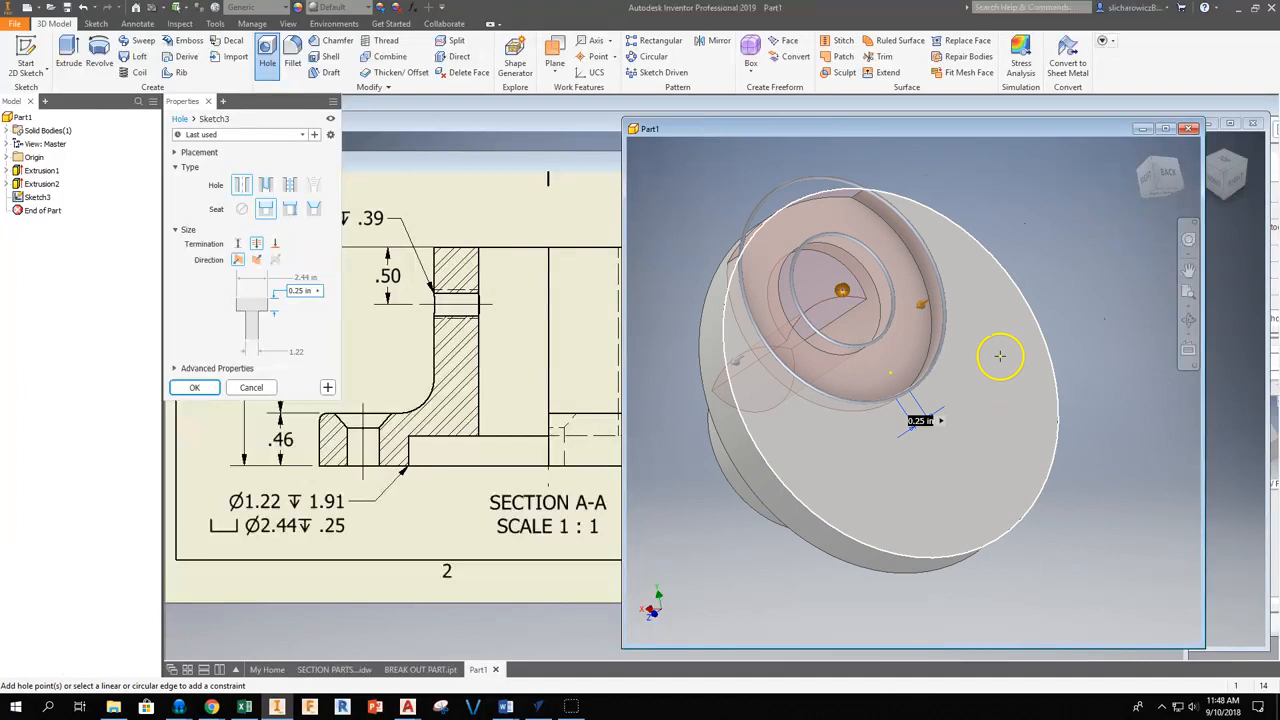
pyautogui.click(1027, 306)
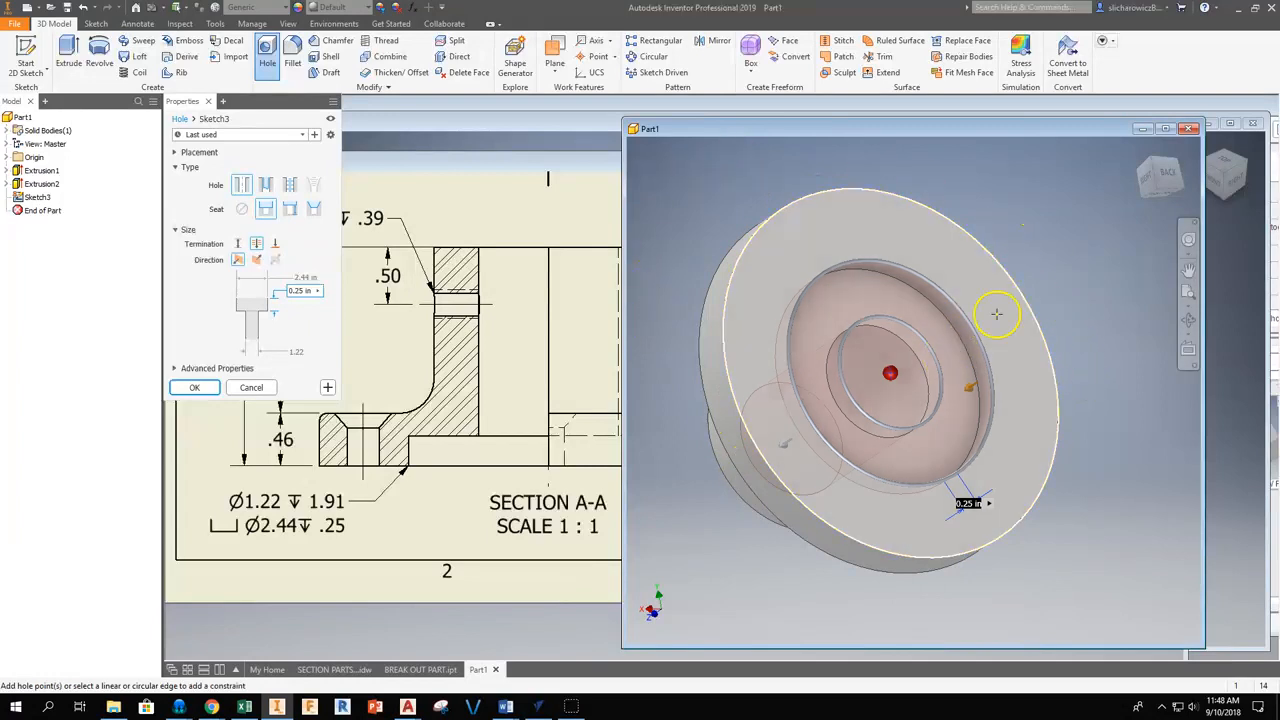
pyautogui.moveTo(966, 329)
pyautogui.keyDown('shift'); pyautogui.mouseDown(button='middle')
pyautogui.moveTo(900, 363)
pyautogui.moveTo(977, 317)
pyautogui.mouseUp(button='middle'); pyautogui.keyUp('shift')
pyautogui.scroll(2, 873, 373)
pyautogui.scroll(-5, 880, 365)
pyautogui.scroll(5, 955, 316)
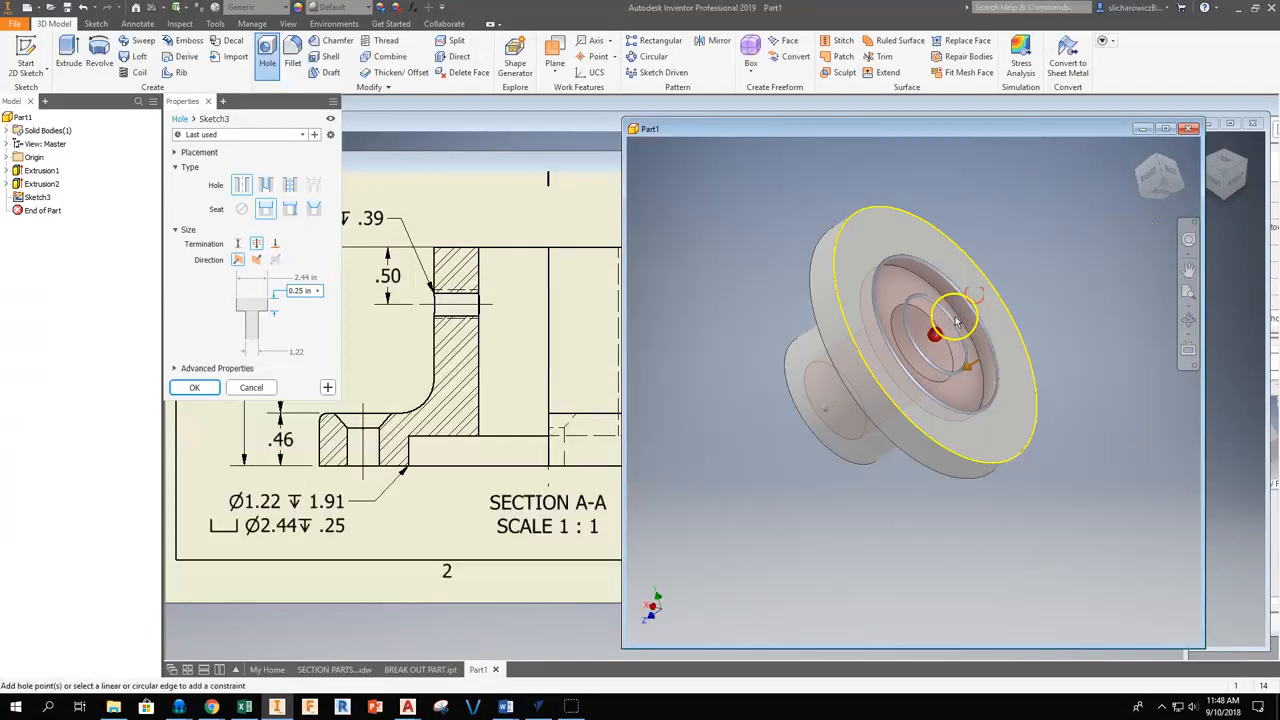
pyautogui.keyDown('shift'); pyautogui.moveTo(911, 390); pyautogui.dragTo(931, 351, button='middle'); pyautogui.keyUp('shift')
pyautogui.scroll(-4, 984, 338)
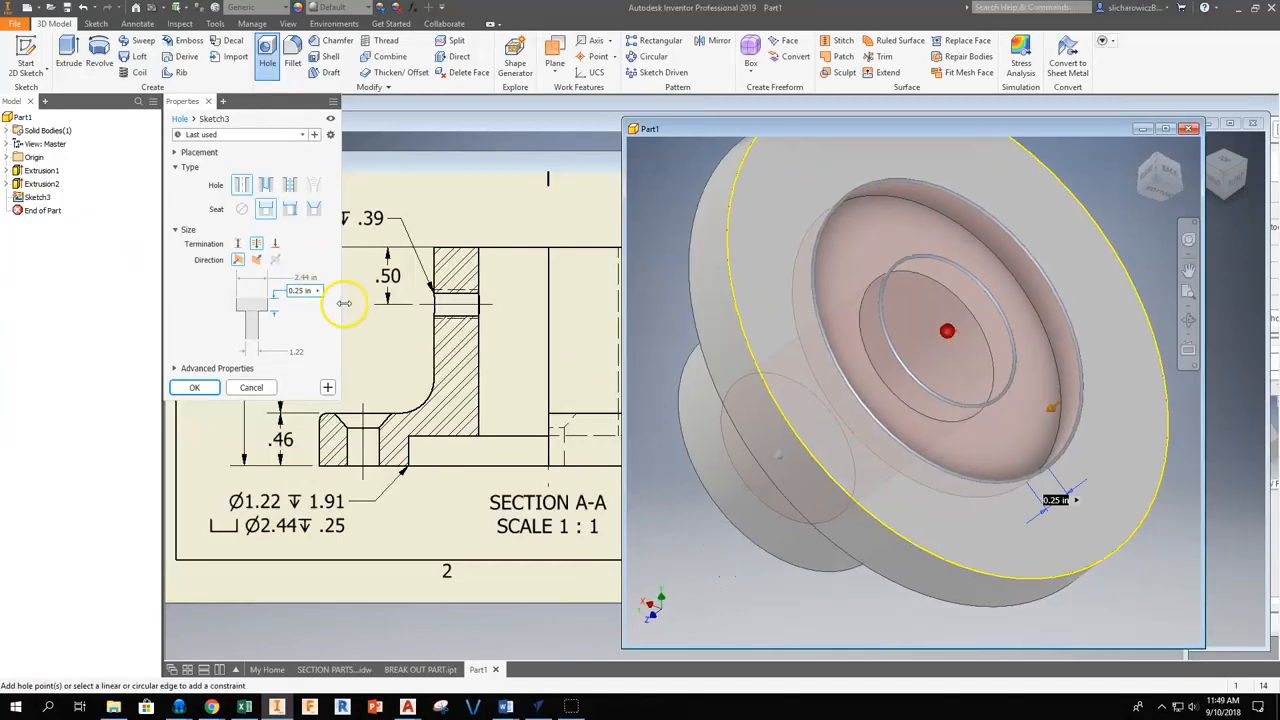
pyautogui.click(195, 389)
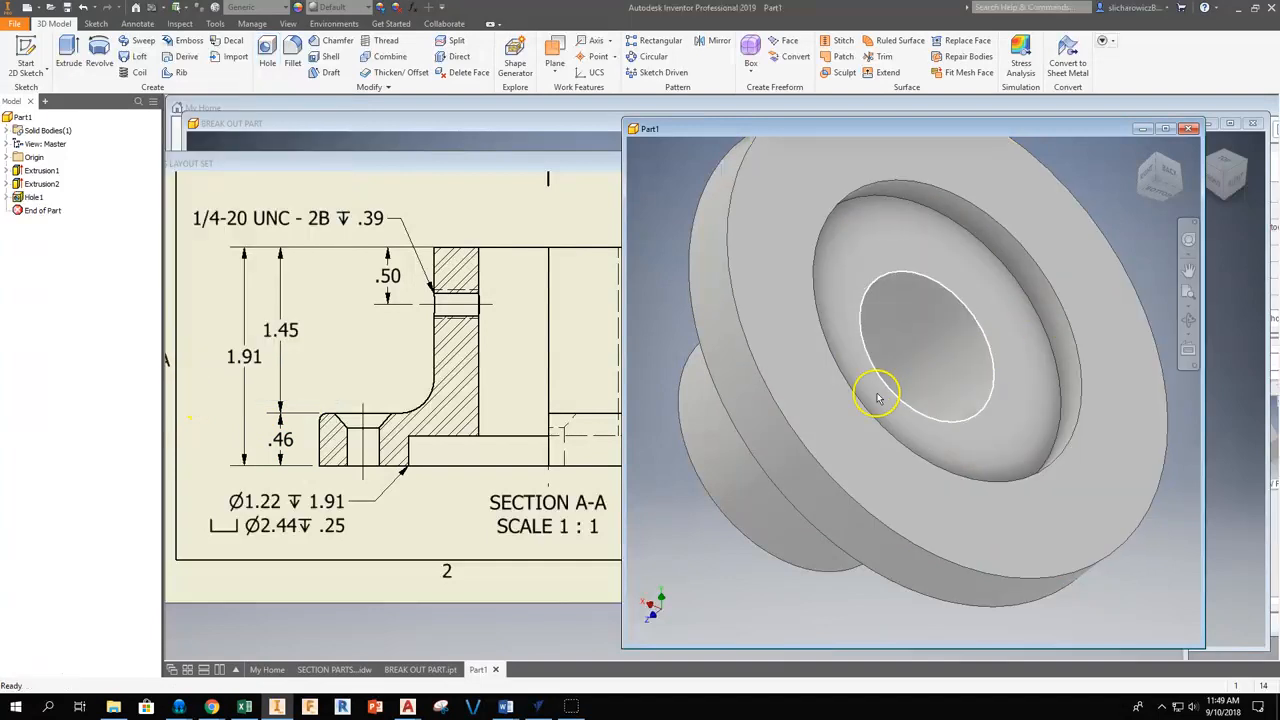
# Step: Inspect the counterbored hole in the part, switch to the drawing and examine the countersunk holes' callout and bolt circle
pyautogui.scroll(-5, 909, 380)
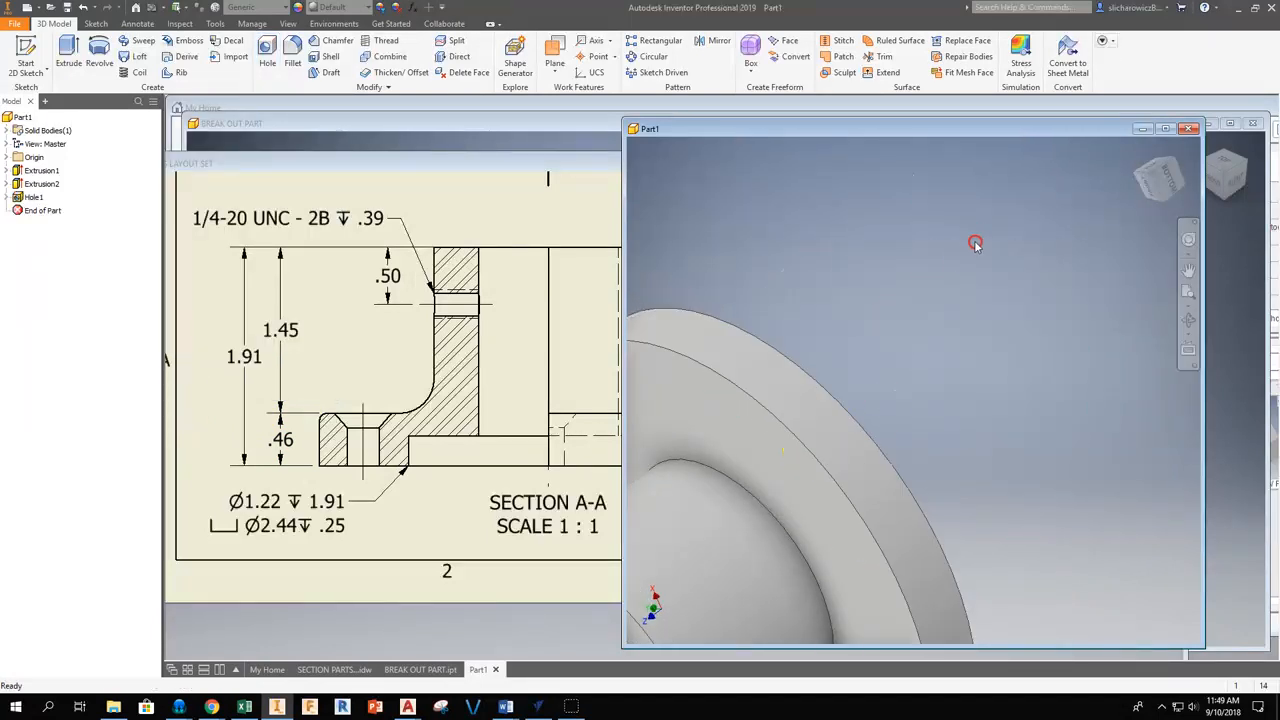
pyautogui.scroll(-6, 857, 458)
pyautogui.scroll(8, 948, 358)
pyautogui.keyDown('shift'); pyautogui.moveTo(948, 358); pyautogui.dragTo(736, 362, button='middle'); pyautogui.keyUp('shift')
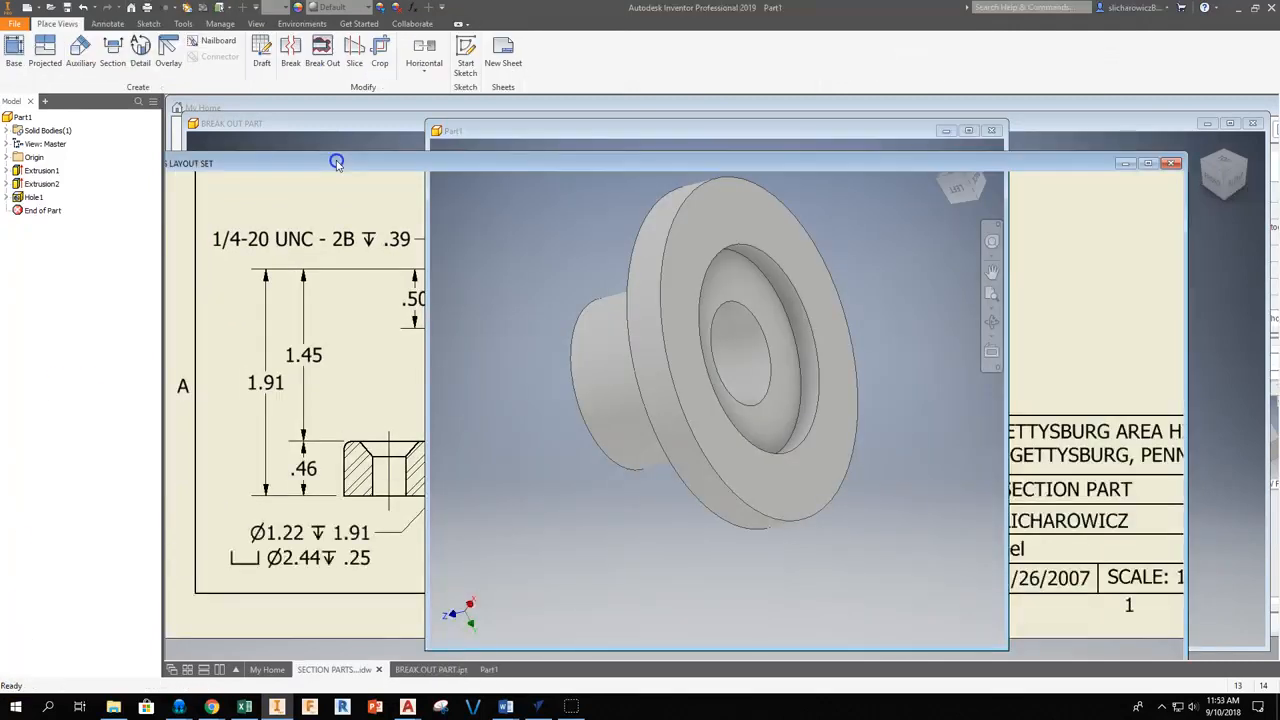
pyautogui.click(547, 347)
pyautogui.moveTo(551, 331); pyautogui.dragTo(553, 533, button='middle')
pyautogui.moveTo(563, 362); pyautogui.dragTo(557, 546, button='middle')
pyautogui.moveTo(568, 257)
pyautogui.mouseDown(button='middle')
pyautogui.moveTo(570, 446)
pyautogui.moveTo(519, 292)
pyautogui.mouseUp(button='middle')
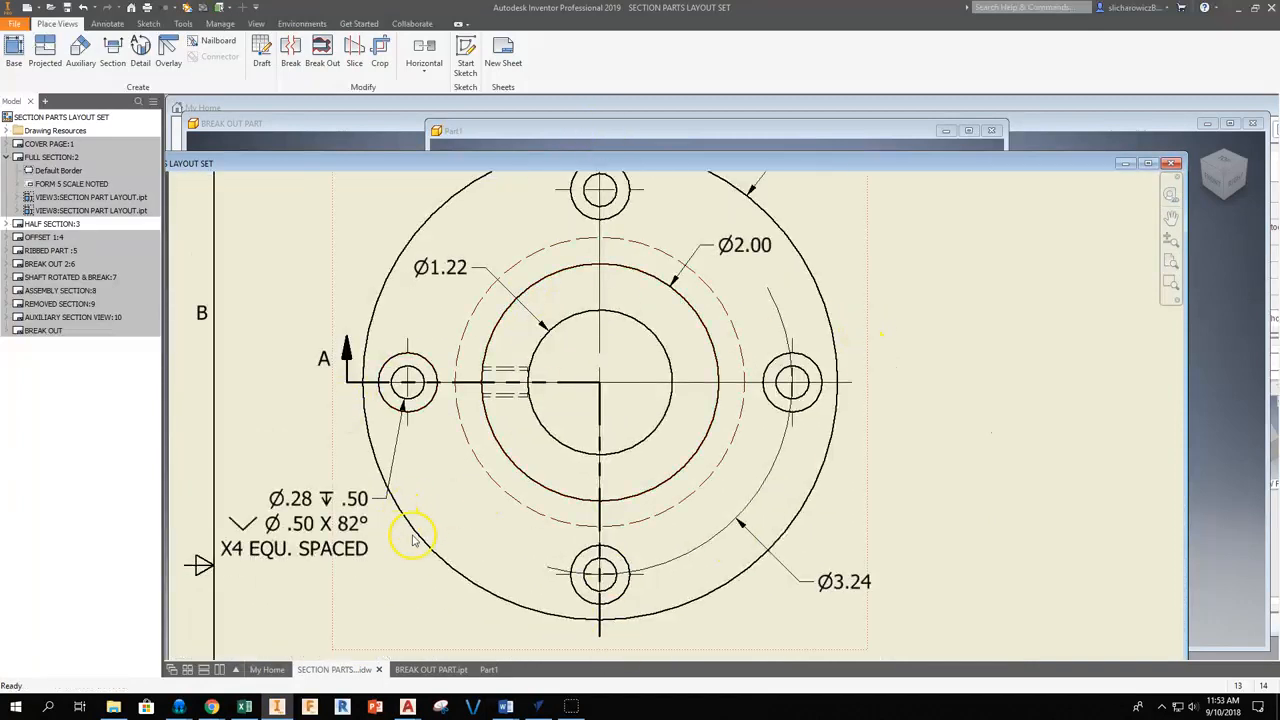
pyautogui.moveTo(418, 538); pyautogui.dragTo(509, 490, button='middle')
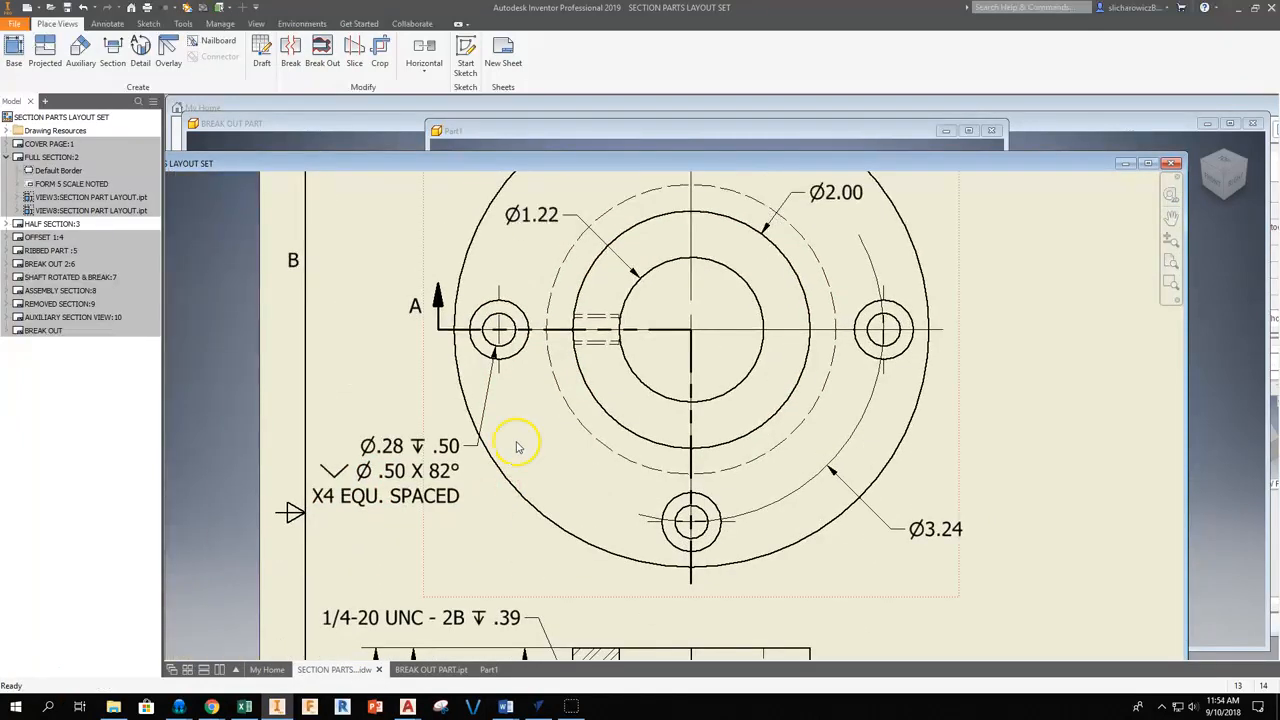
pyautogui.moveTo(517, 447); pyautogui.dragTo(503, 497, button='middle')
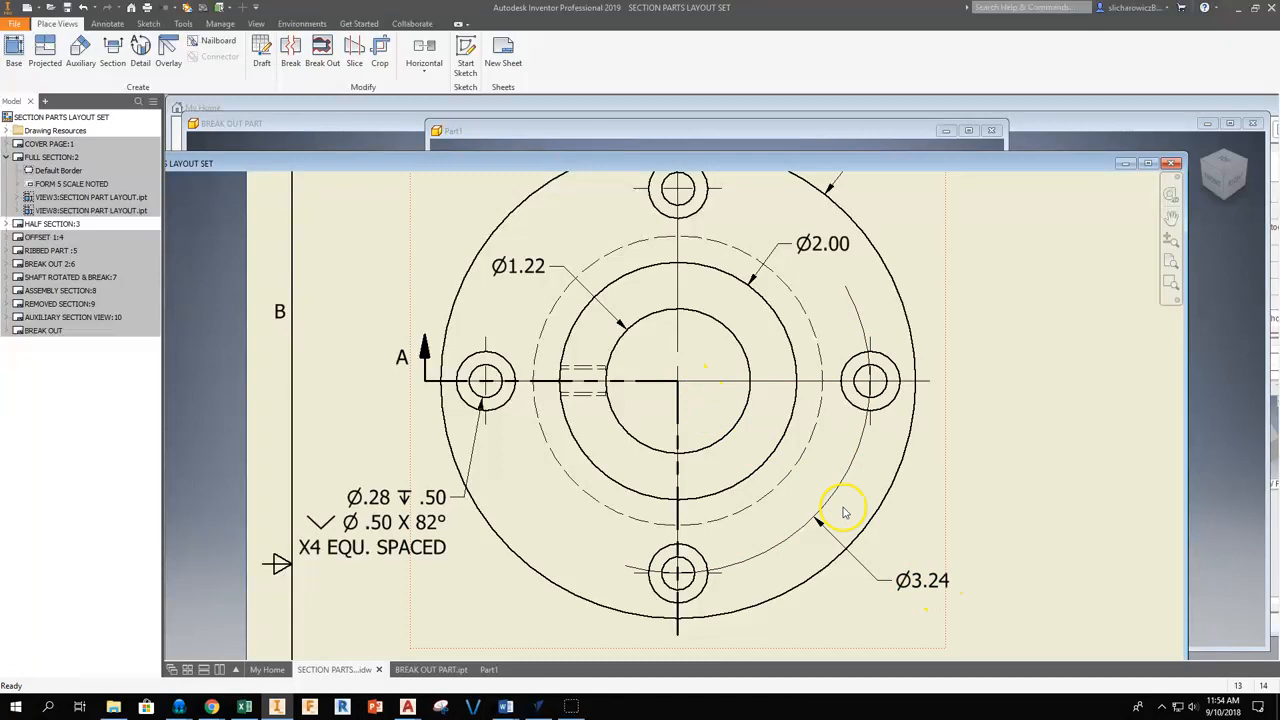
# Step: Return to the part and start a sketch on the base disc's face on the boss side
pyautogui.click(628, 134)
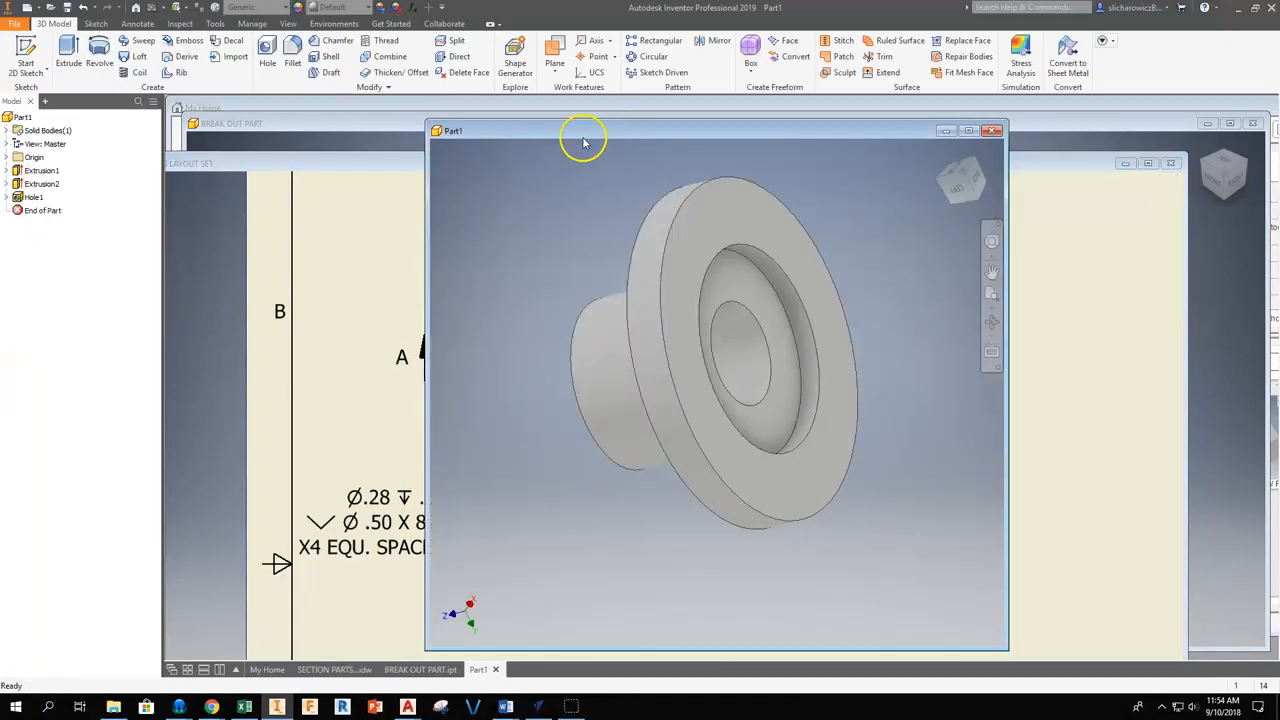
pyautogui.moveTo(588, 135); pyautogui.dragTo(627, 128)
pyautogui.press('F4')
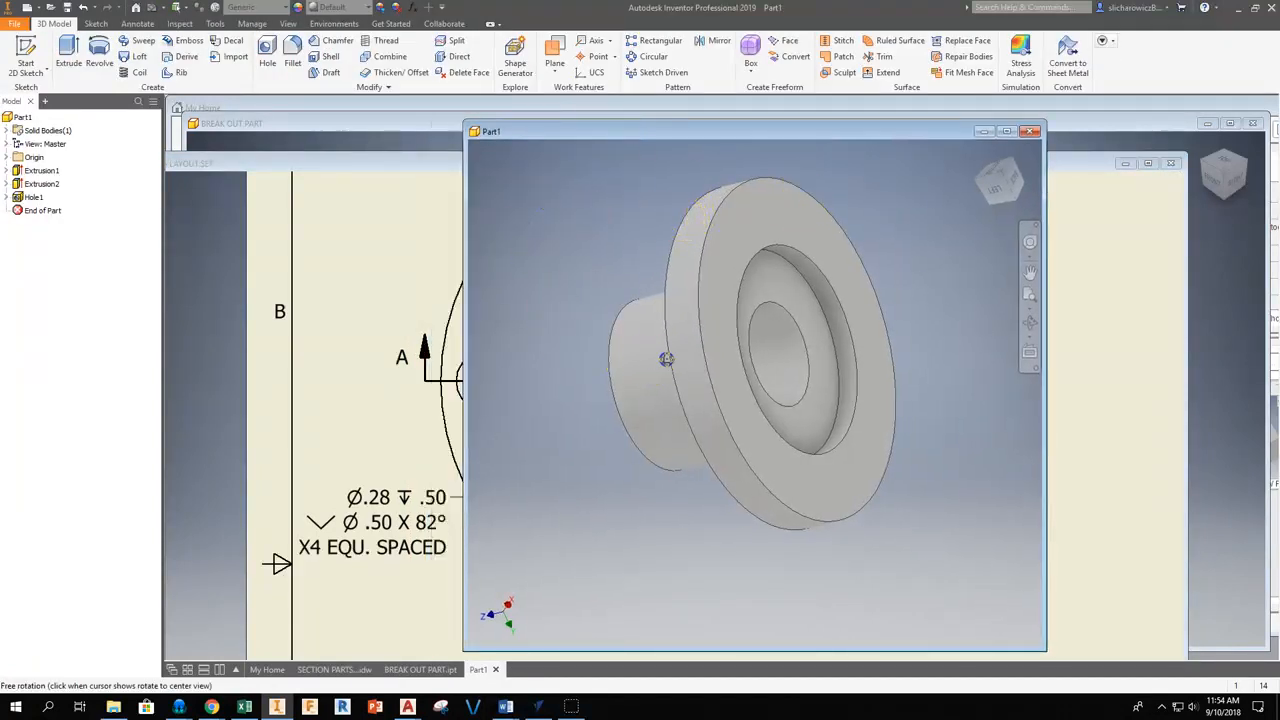
pyautogui.moveTo(663, 357); pyautogui.dragTo(754, 359)
pyautogui.keyDown('shift'); pyautogui.moveTo(754, 359); pyautogui.dragTo(877, 337, button='middle'); pyautogui.keyUp('shift')
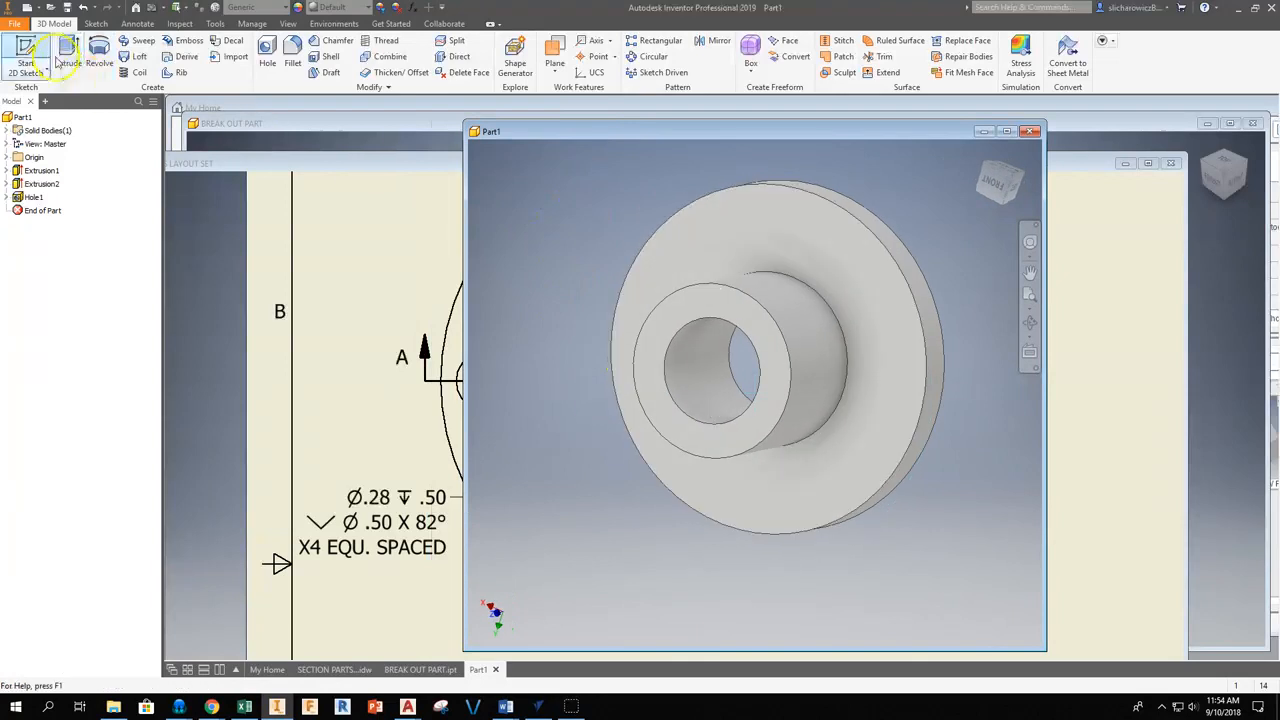
pyautogui.click(30, 50)
pyautogui.click(816, 214)
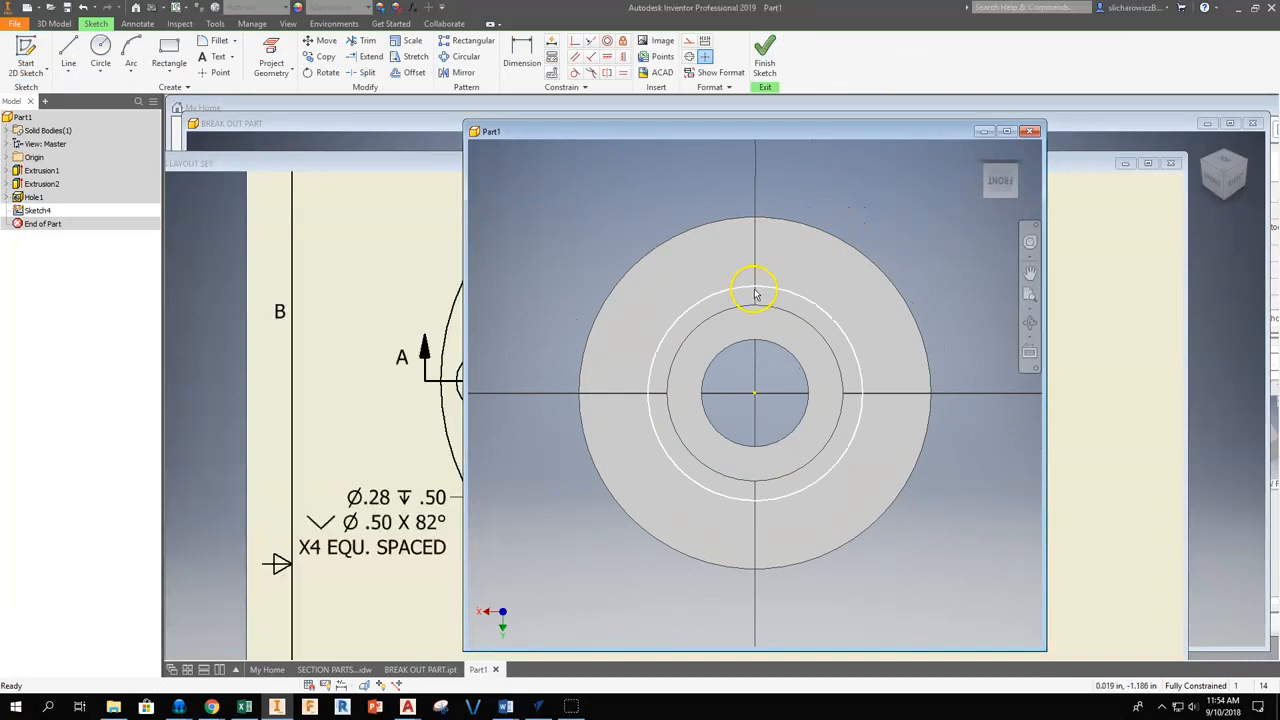
# Step: Sketch a 3.24 in diameter bolt circle centred on the origin
pyautogui.click(100, 50)
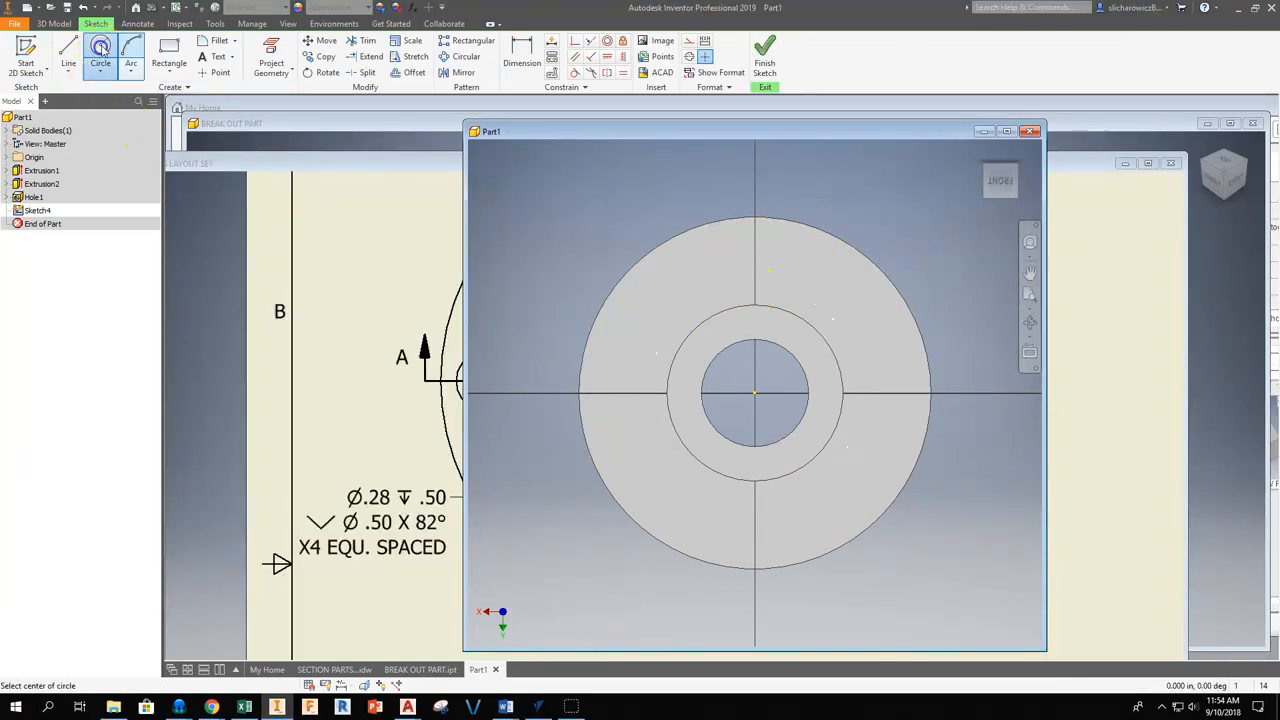
pyautogui.click(755, 393)
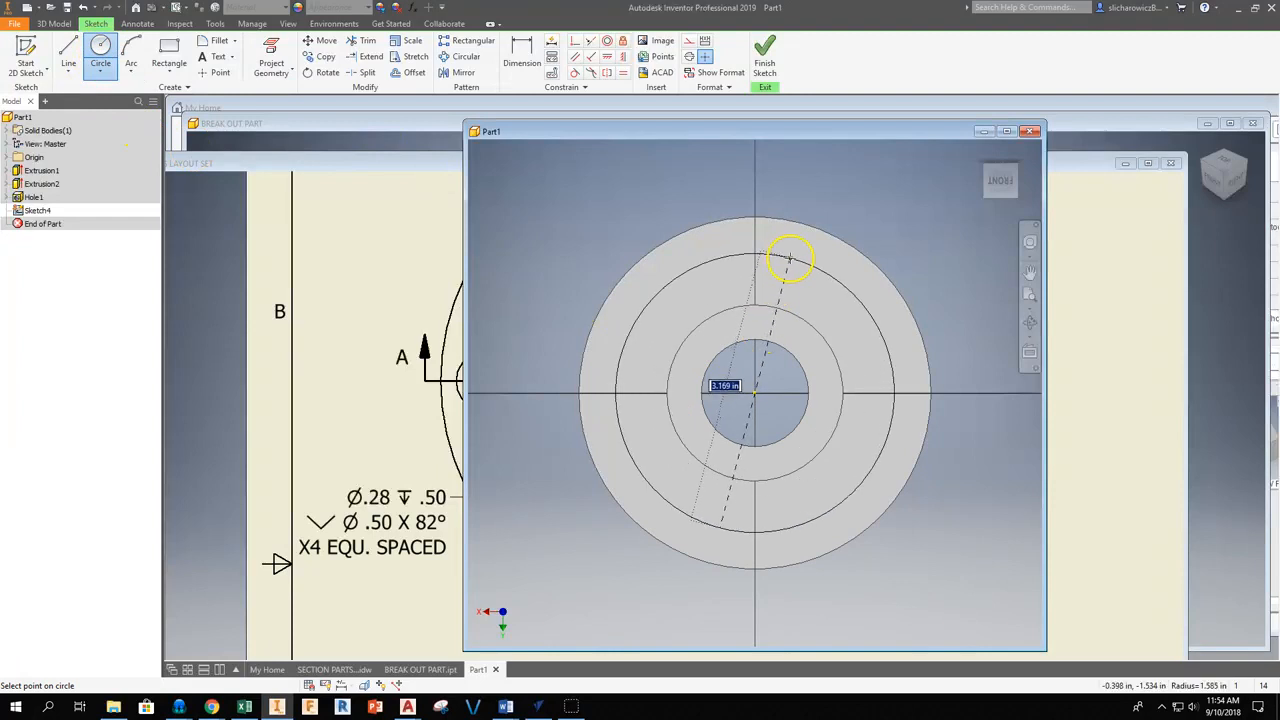
pyautogui.click(789, 259)
pyautogui.click(683, 345)
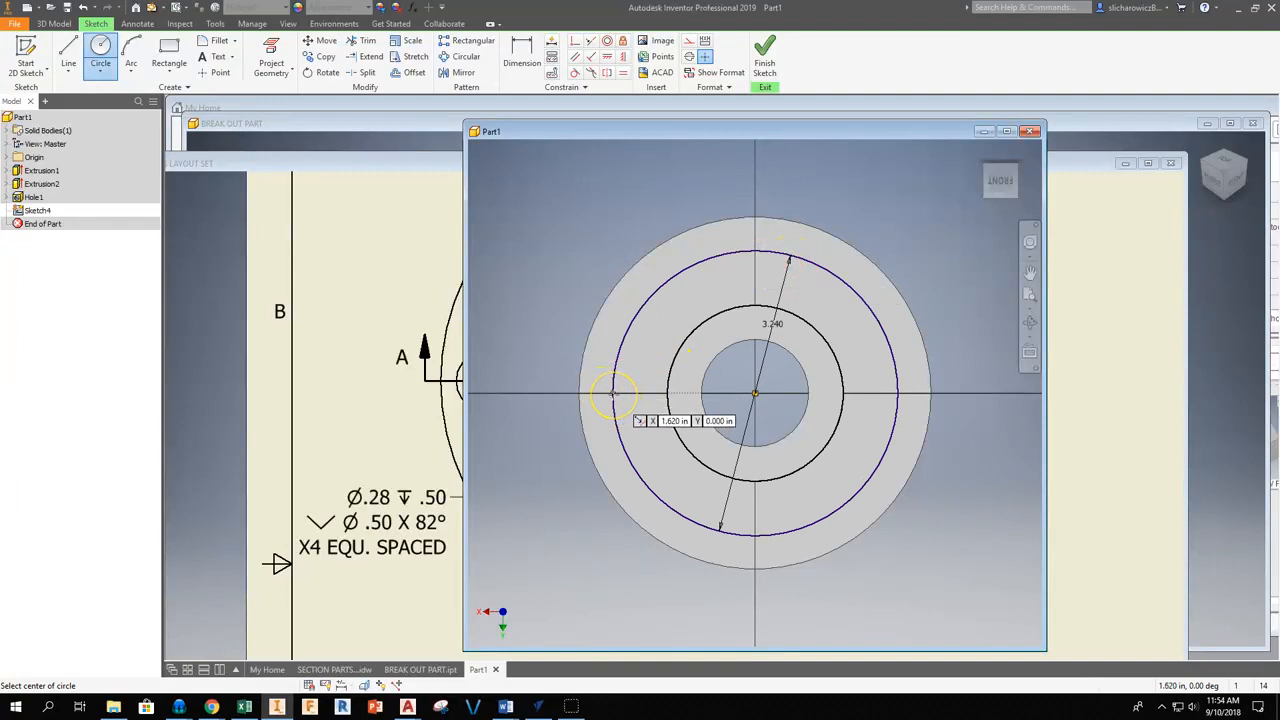
# Step: Sketch a horizontal line from the origin to the bolt circle and finish the sketch
pyautogui.scroll(3, 613, 395)
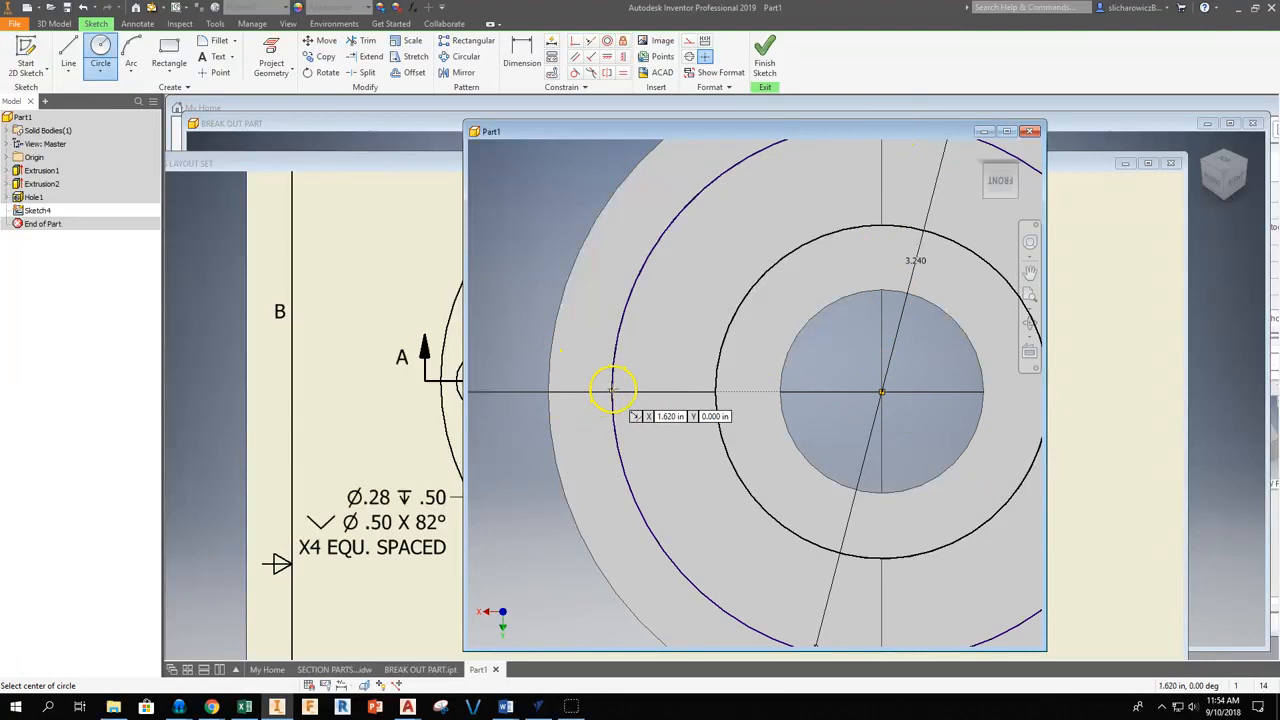
pyautogui.scroll(2, 612, 396)
pyautogui.scroll(-4, 613, 398)
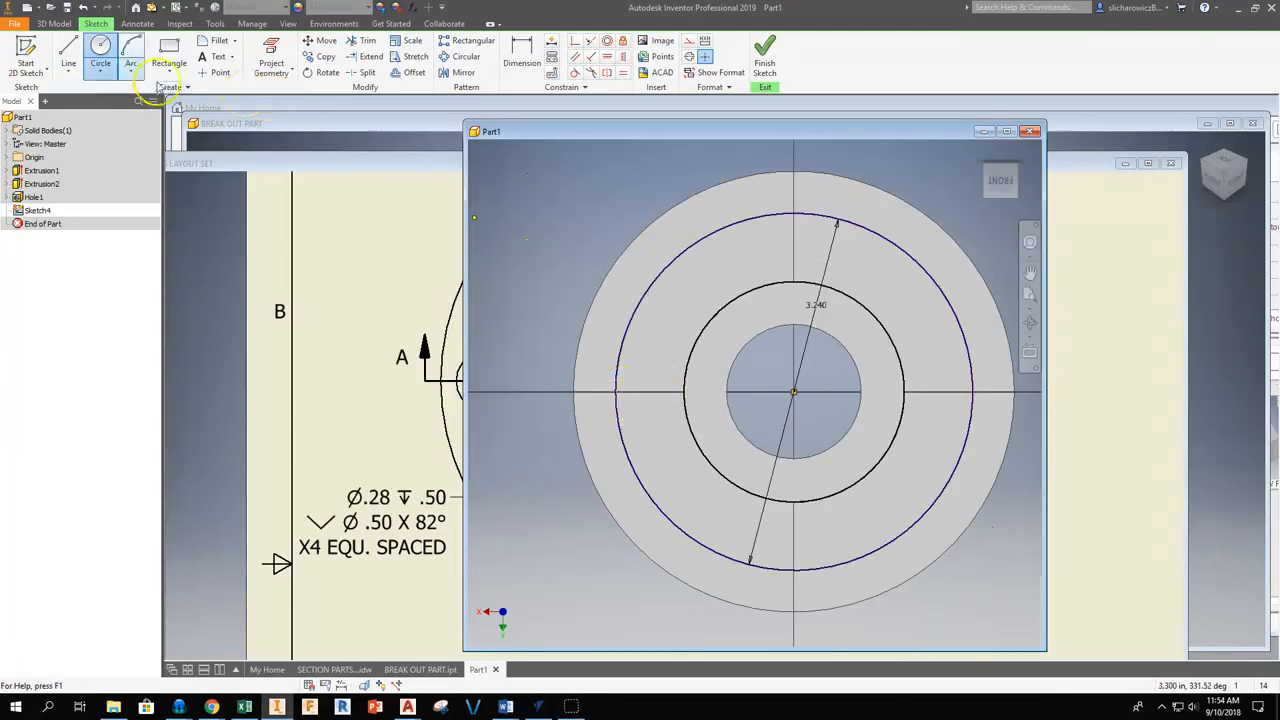
pyautogui.click(68, 52)
pyautogui.click(794, 392)
pyautogui.click(616, 391)
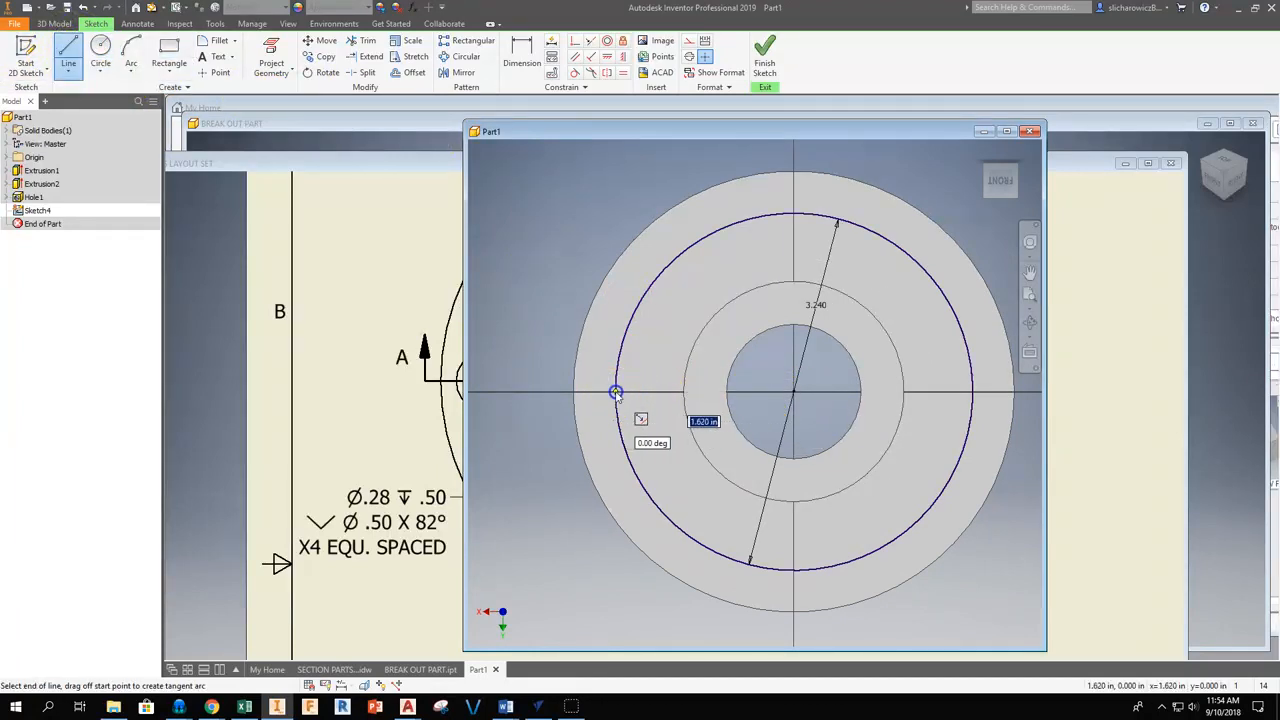
pyautogui.press('Escape')
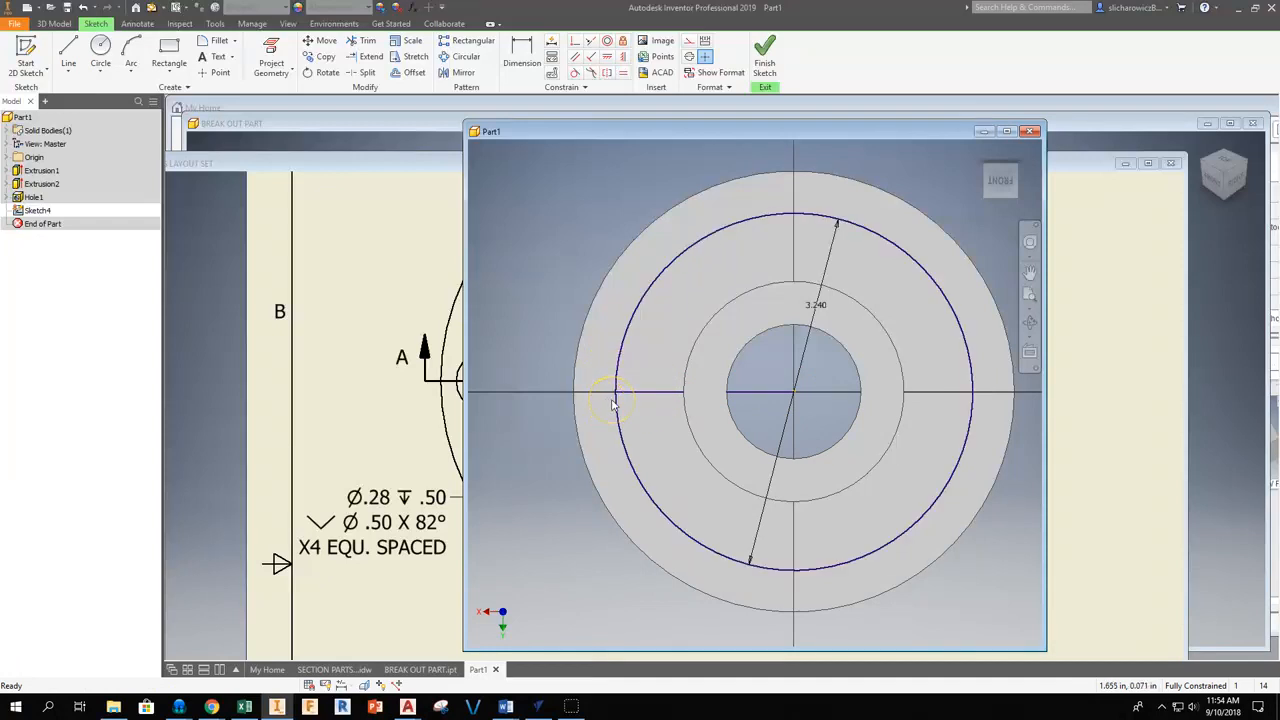
pyautogui.click(766, 60)
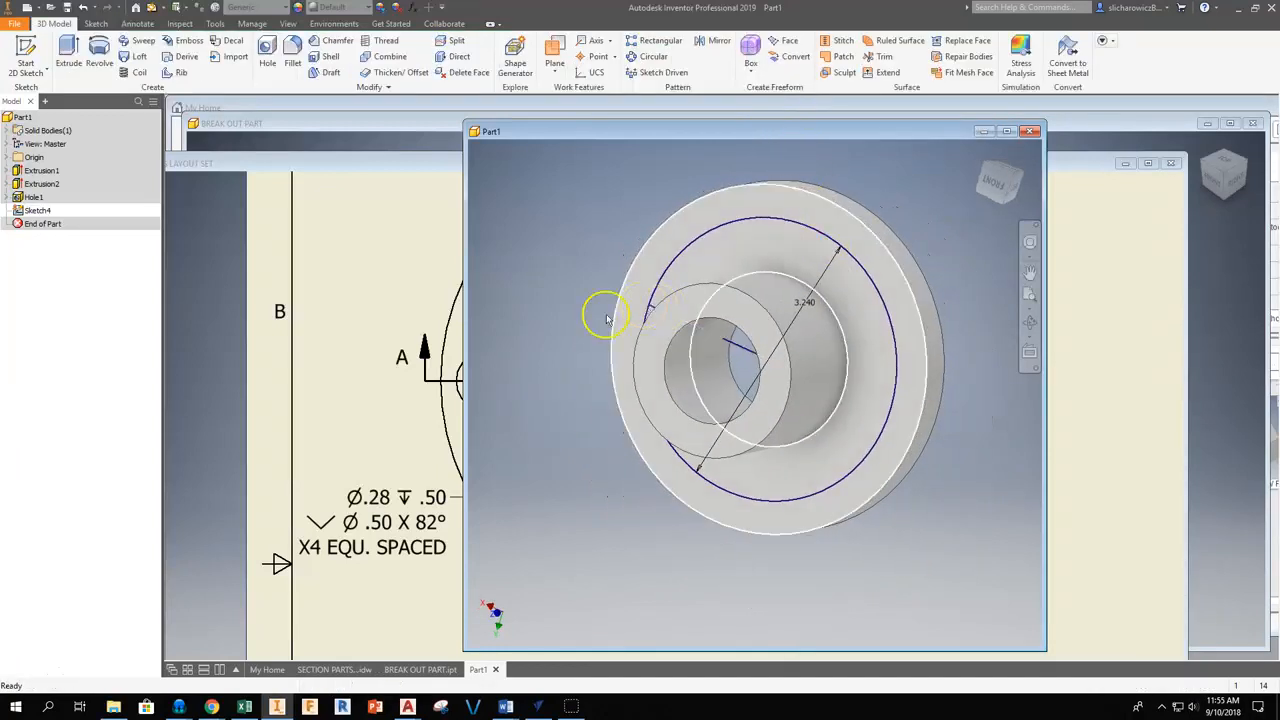
# Step: Start a hole centred on the line's endpoint on the bolt circle
pyautogui.click(267, 58)
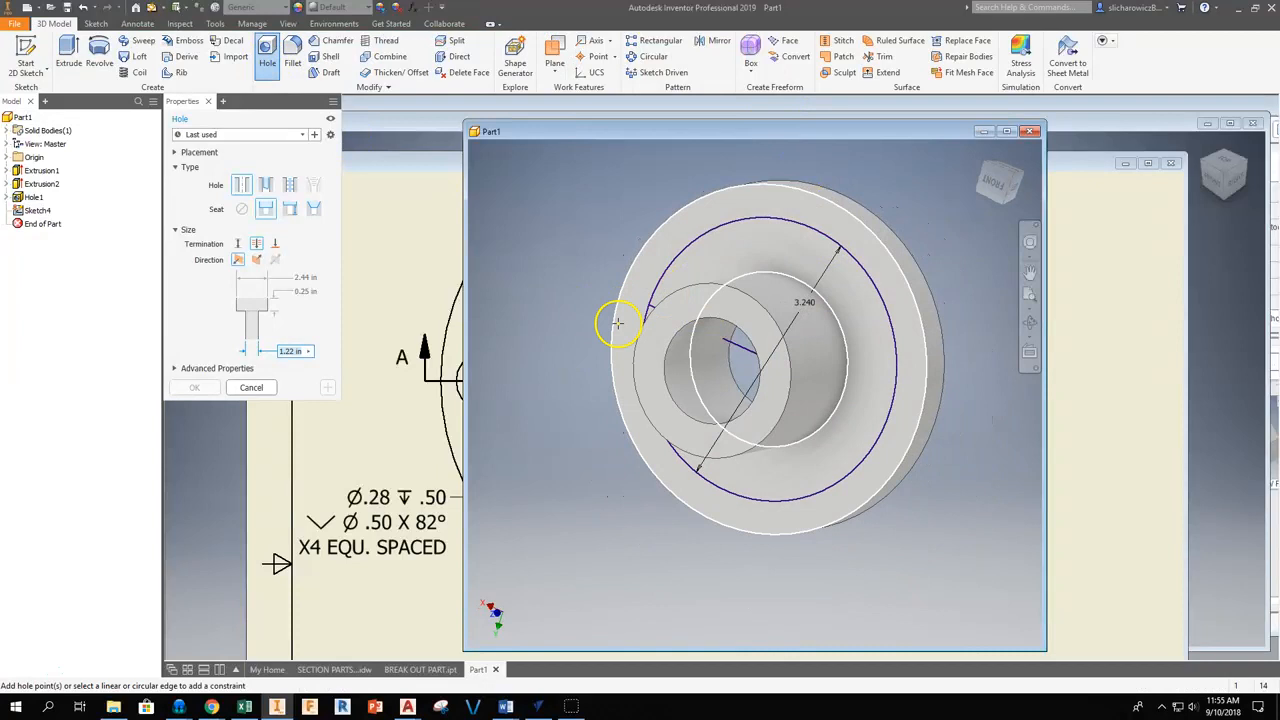
pyautogui.keyDown('shift'); pyautogui.moveTo(623, 320); pyautogui.dragTo(742, 338, button='middle'); pyautogui.keyUp('shift')
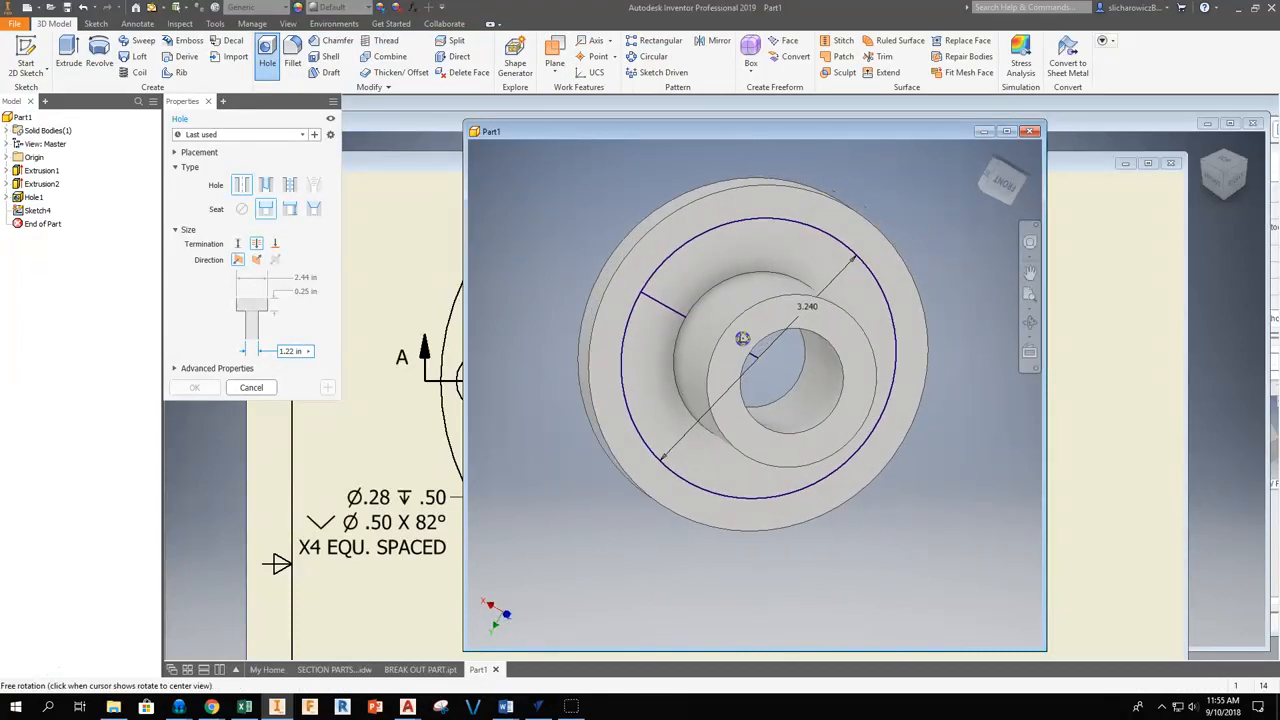
pyautogui.scroll(3, 660, 305)
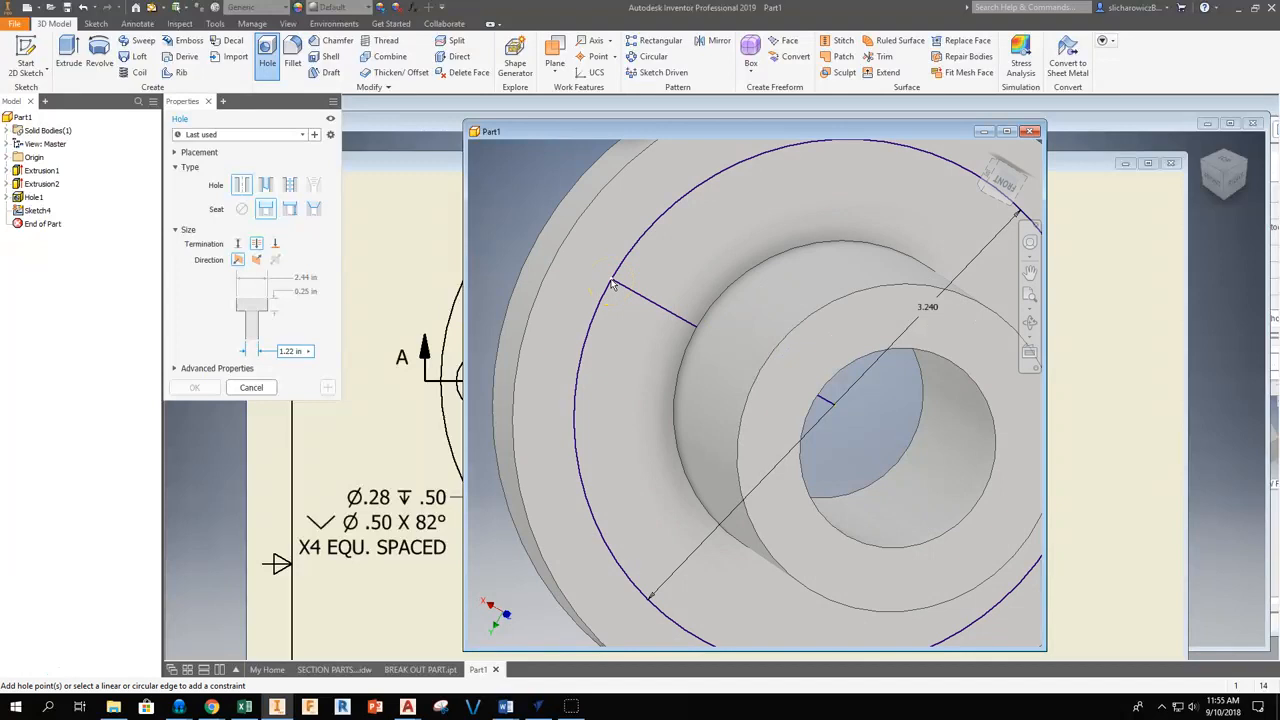
pyautogui.click(632, 305)
pyautogui.click(610, 280)
pyautogui.scroll(-2, 610, 285)
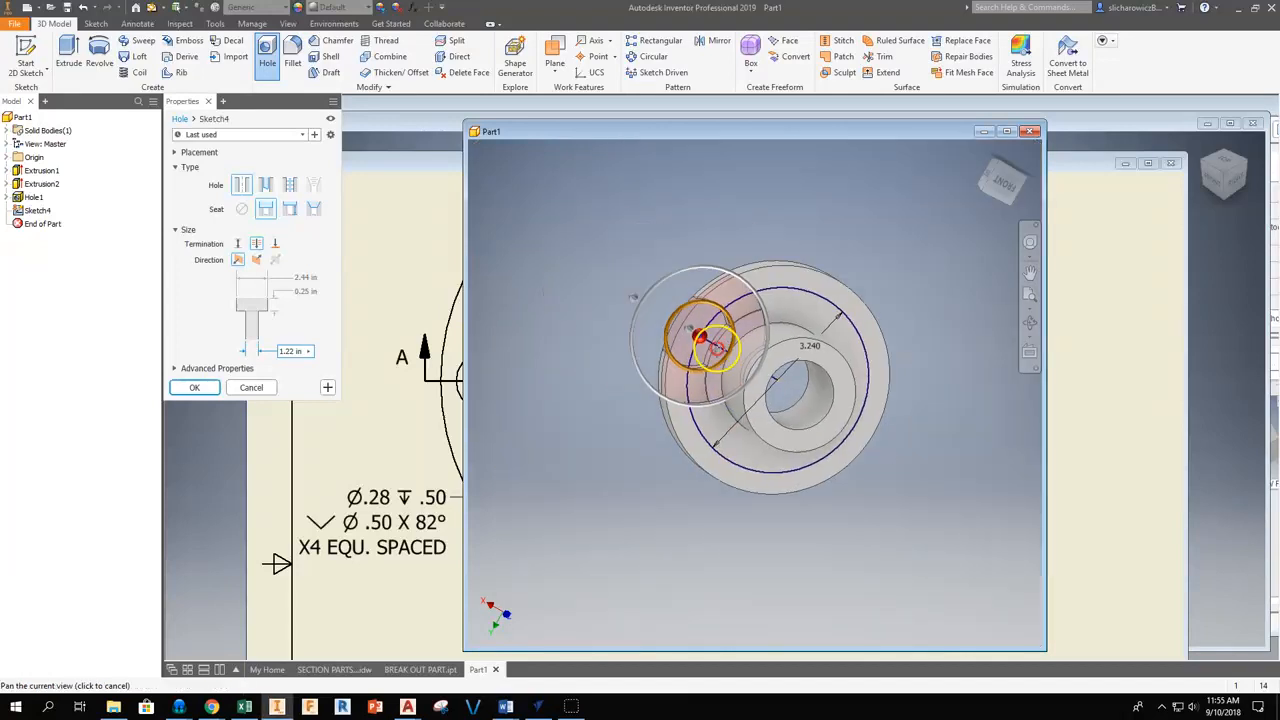
# Step: Make the bolt-circle hole a countersunk hole with a 0.28 in diameter
pyautogui.scroll(4, 700, 335)
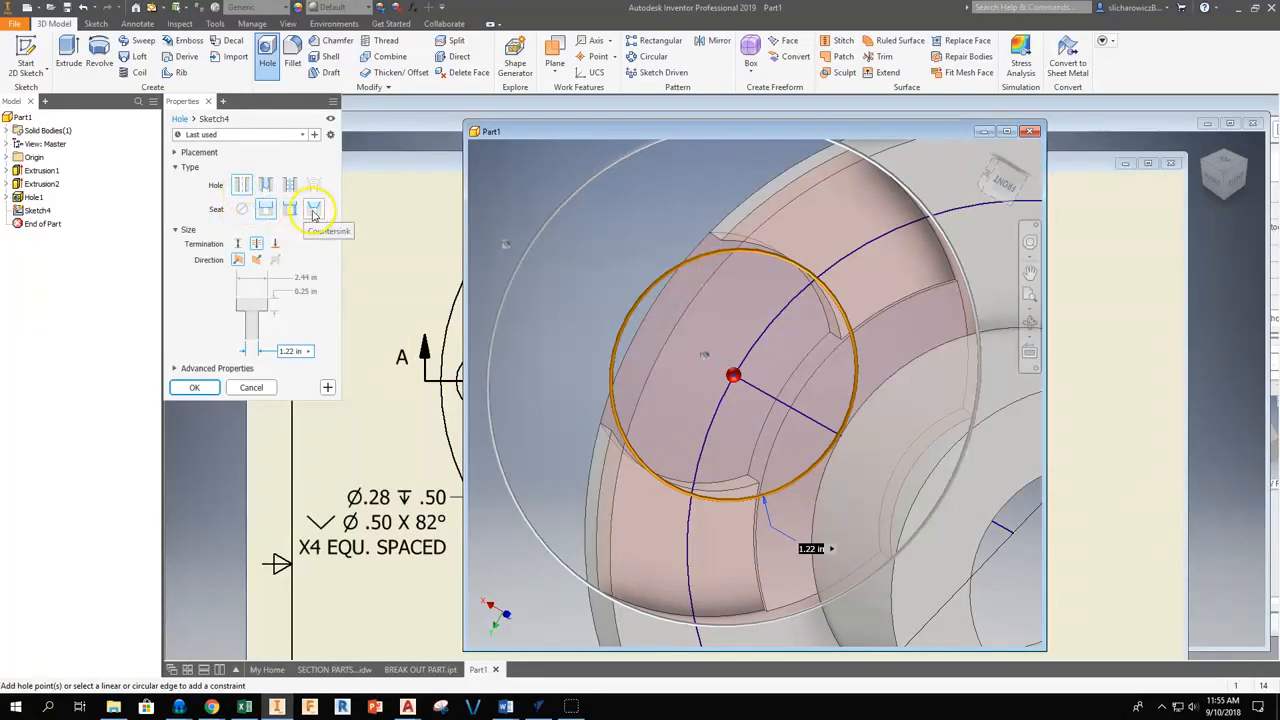
pyautogui.click(313, 209)
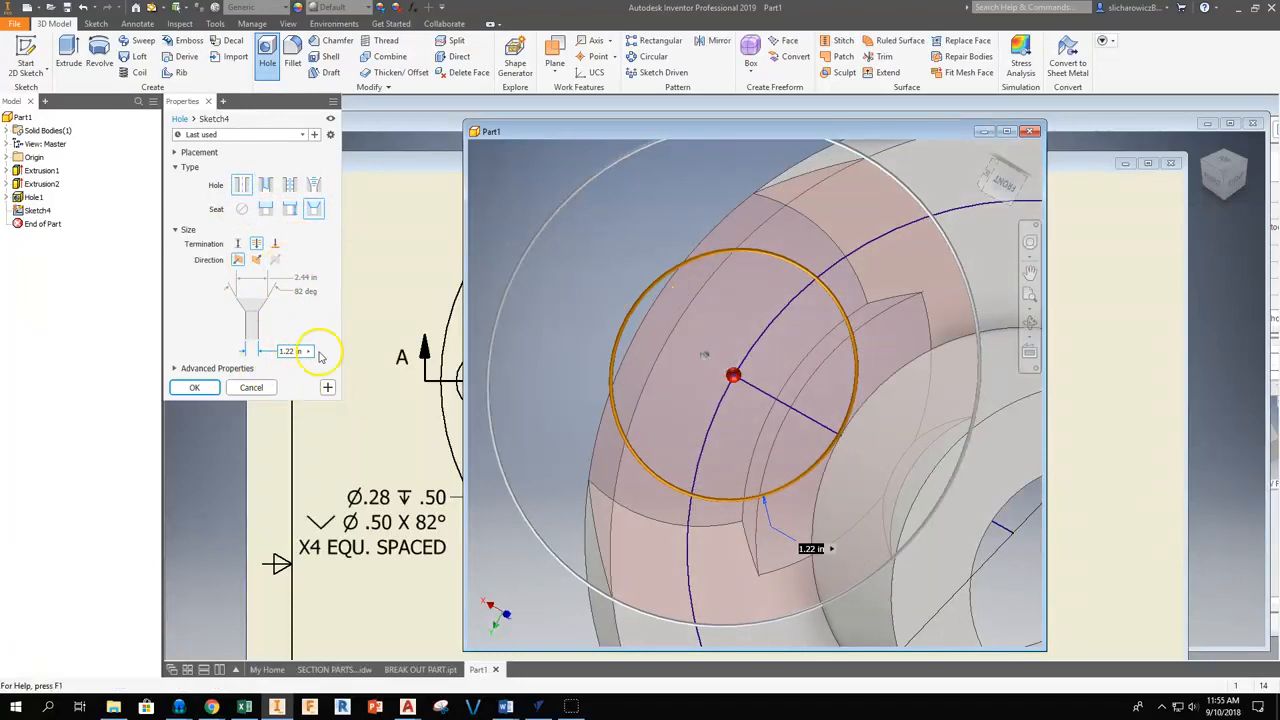
pyautogui.moveTo(512, 131); pyautogui.dragTo(622, 133)
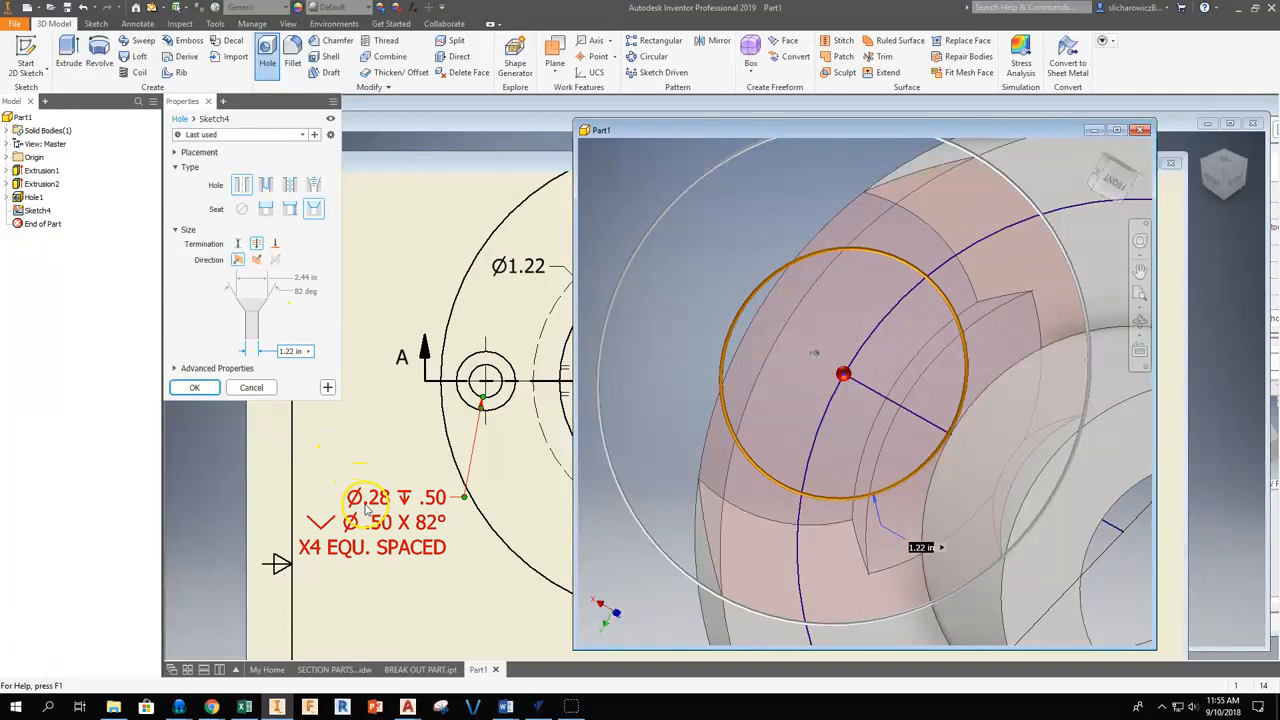
pyautogui.moveTo(294, 352); pyautogui.dragTo(278, 352)
pyautogui.write('.2')
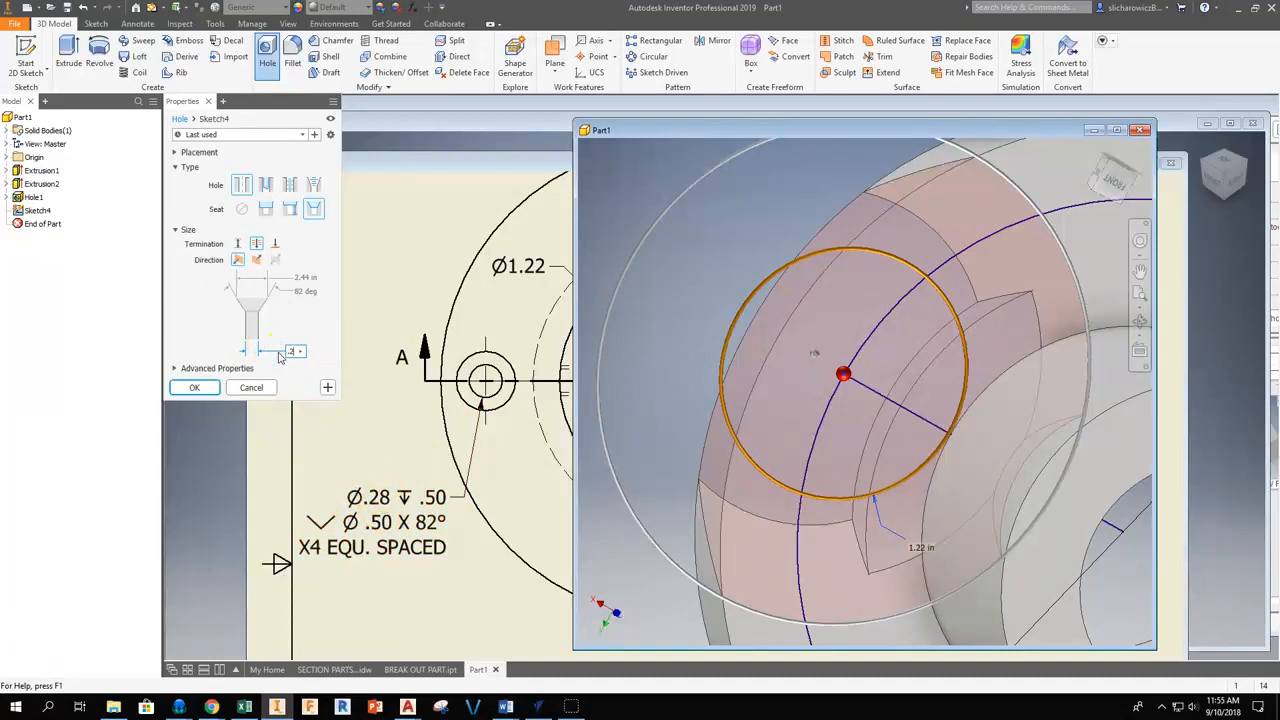
pyautogui.write('8')
pyautogui.click(307, 326)
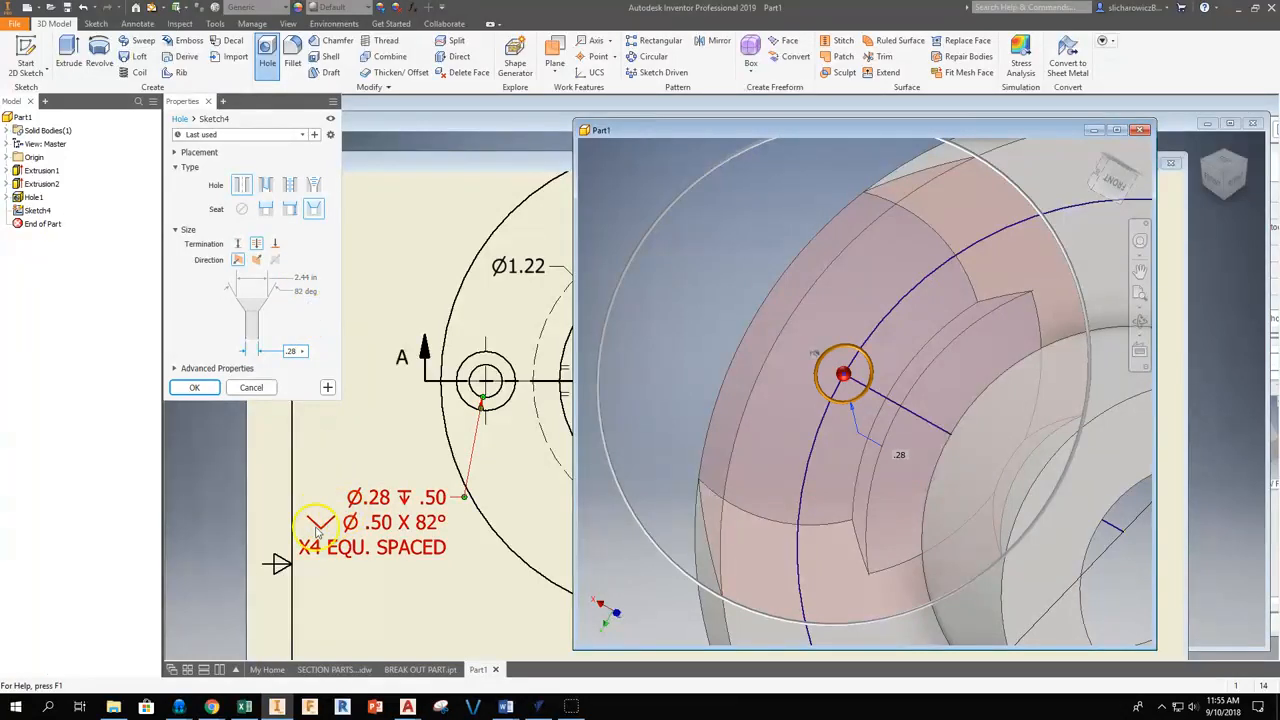
# Step: Set the countersink diameter to 0.5 in and create the hole
pyautogui.click(302, 279)
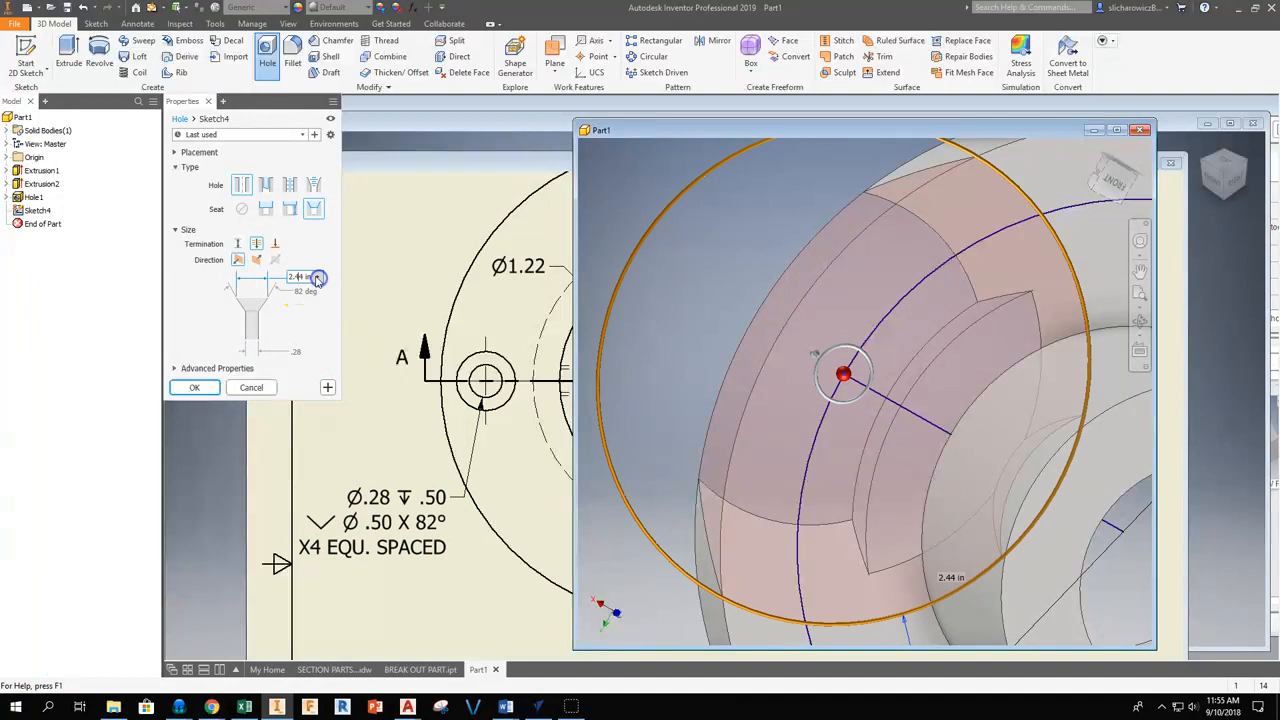
pyautogui.write('.5')
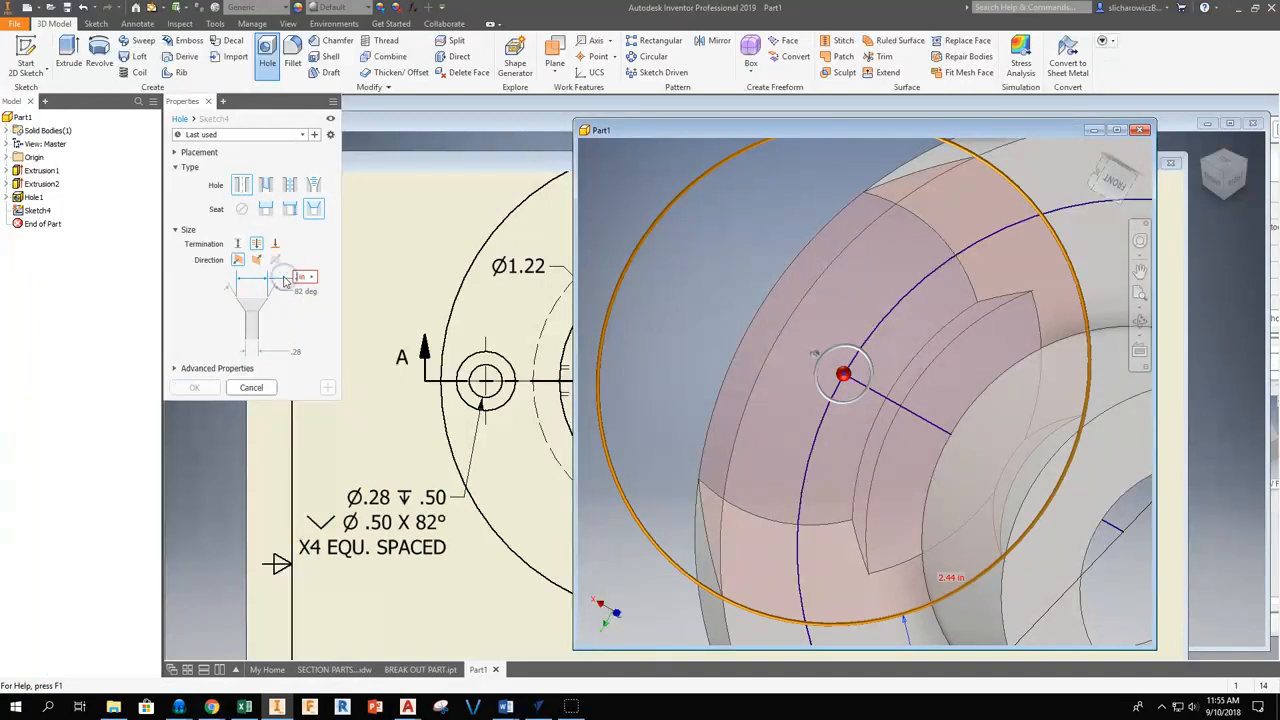
pyautogui.click(305, 318)
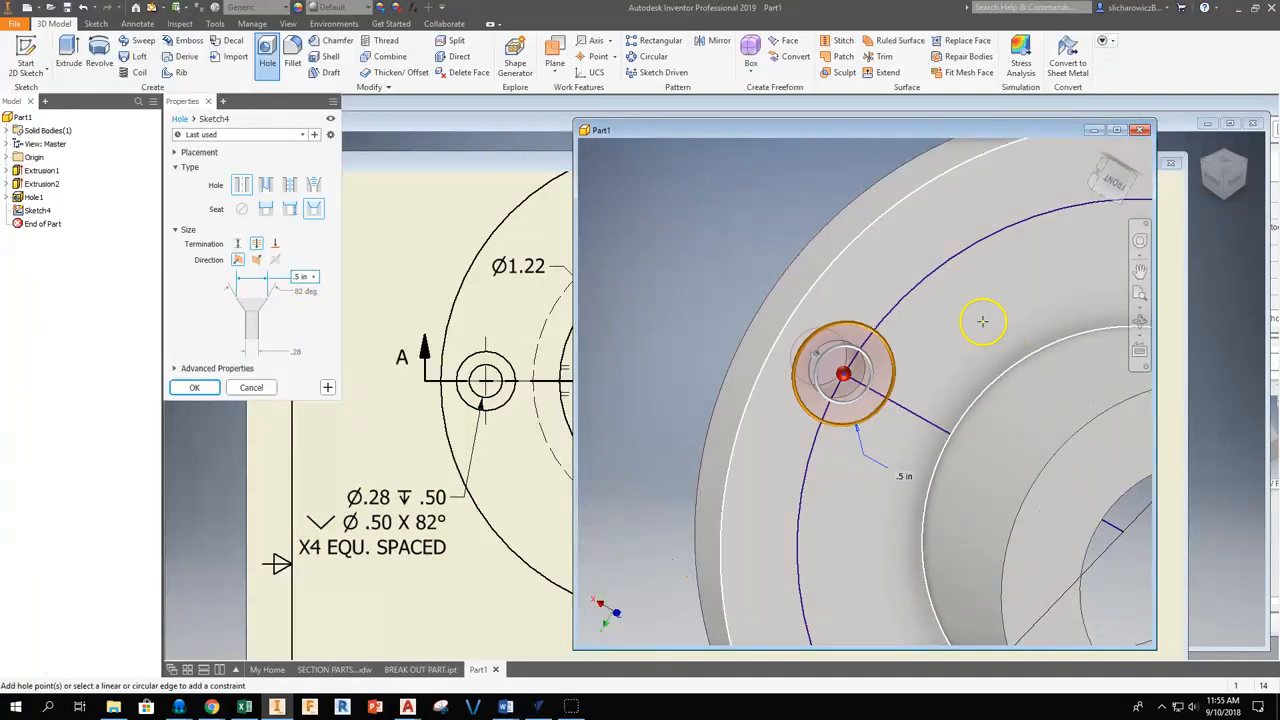
pyautogui.scroll(2, 790, 372)
pyautogui.scroll(-2, 903, 370)
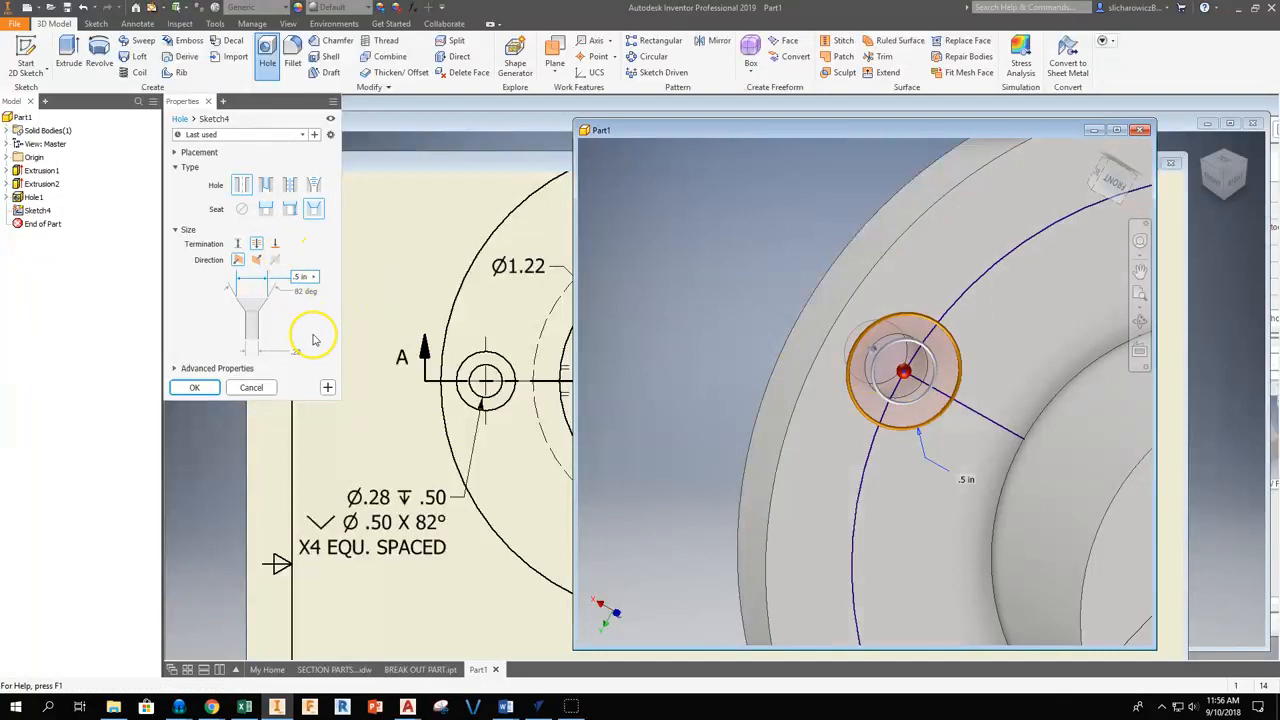
pyautogui.keyDown('shift'); pyautogui.moveTo(786, 382); pyautogui.dragTo(861, 380, button='middle'); pyautogui.keyUp('shift')
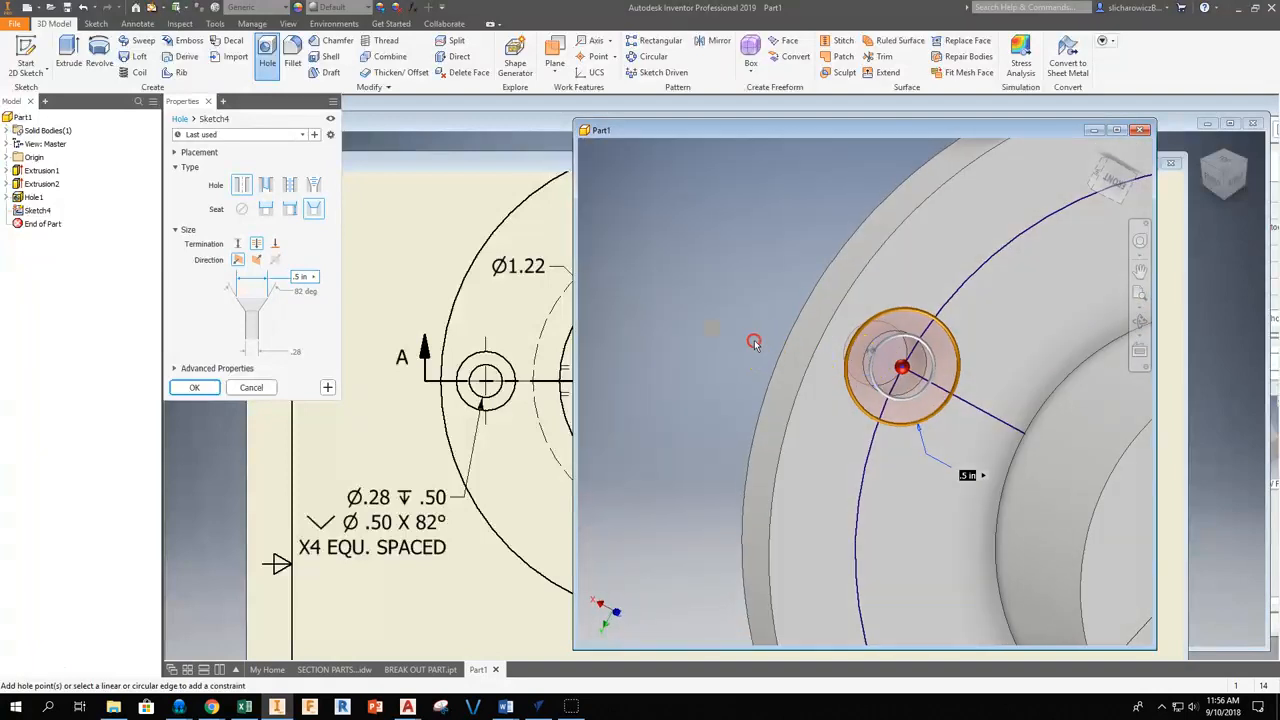
pyautogui.moveTo(756, 343); pyautogui.dragTo(681, 237, button='middle')
pyautogui.click(199, 387)
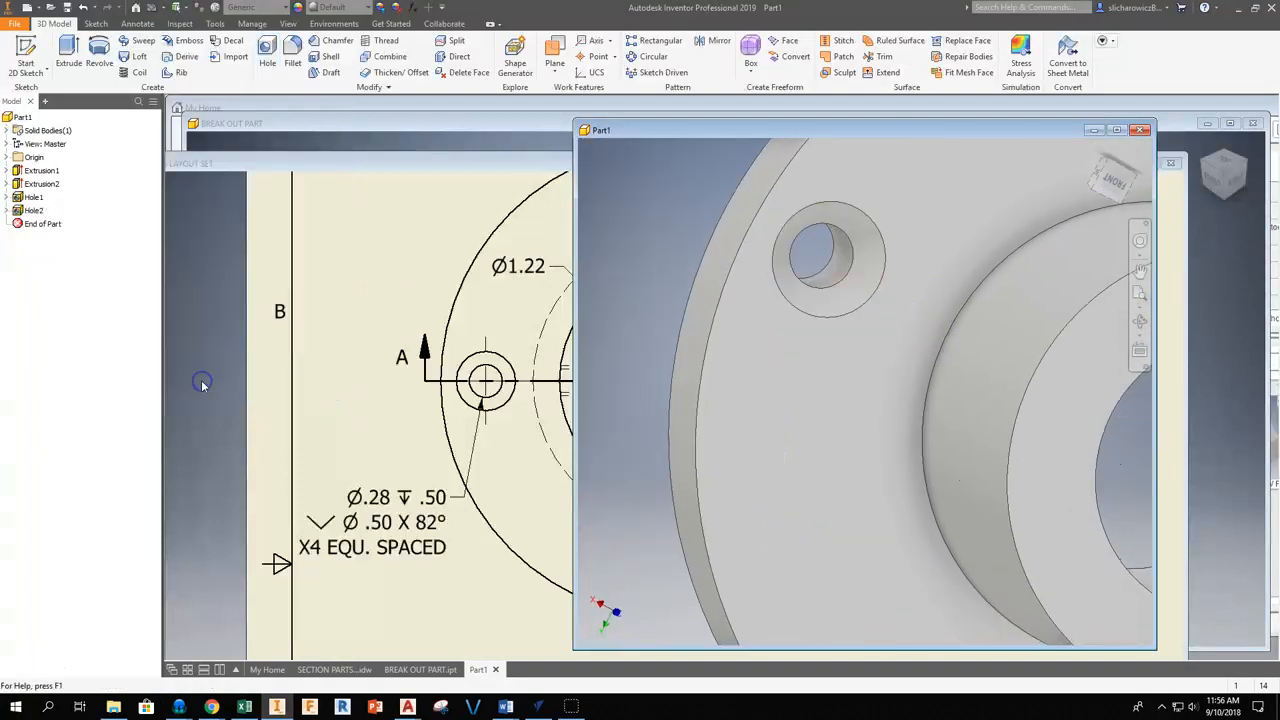
pyautogui.scroll(-5, 881, 274)
pyautogui.keyDown('shift'); pyautogui.moveTo(832, 326); pyautogui.dragTo(846, 246, button='middle'); pyautogui.keyUp('shift')
pyautogui.click(122, 598)
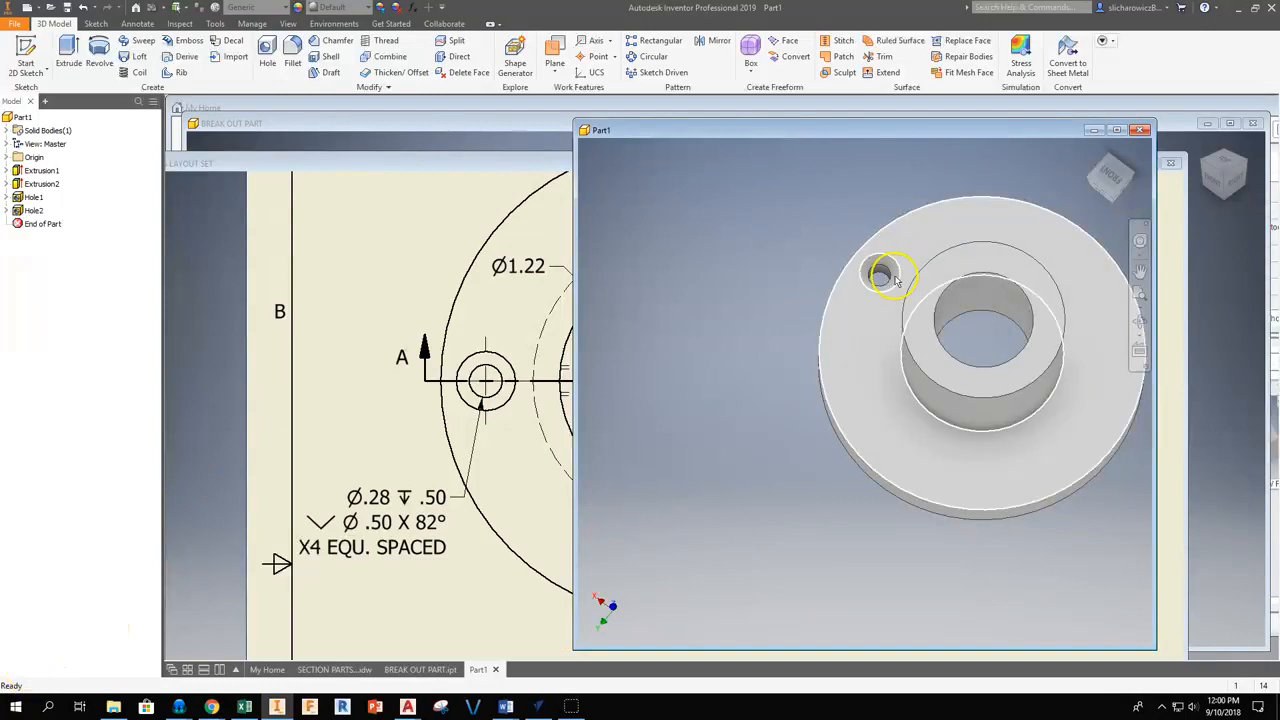
# Step: Check the hole layout in the reference drawing, and start a circular pattern of the part's countersunk hole
pyautogui.moveTo(880, 272); pyautogui.dragTo(809, 298, button='middle')
pyautogui.click(415, 280)
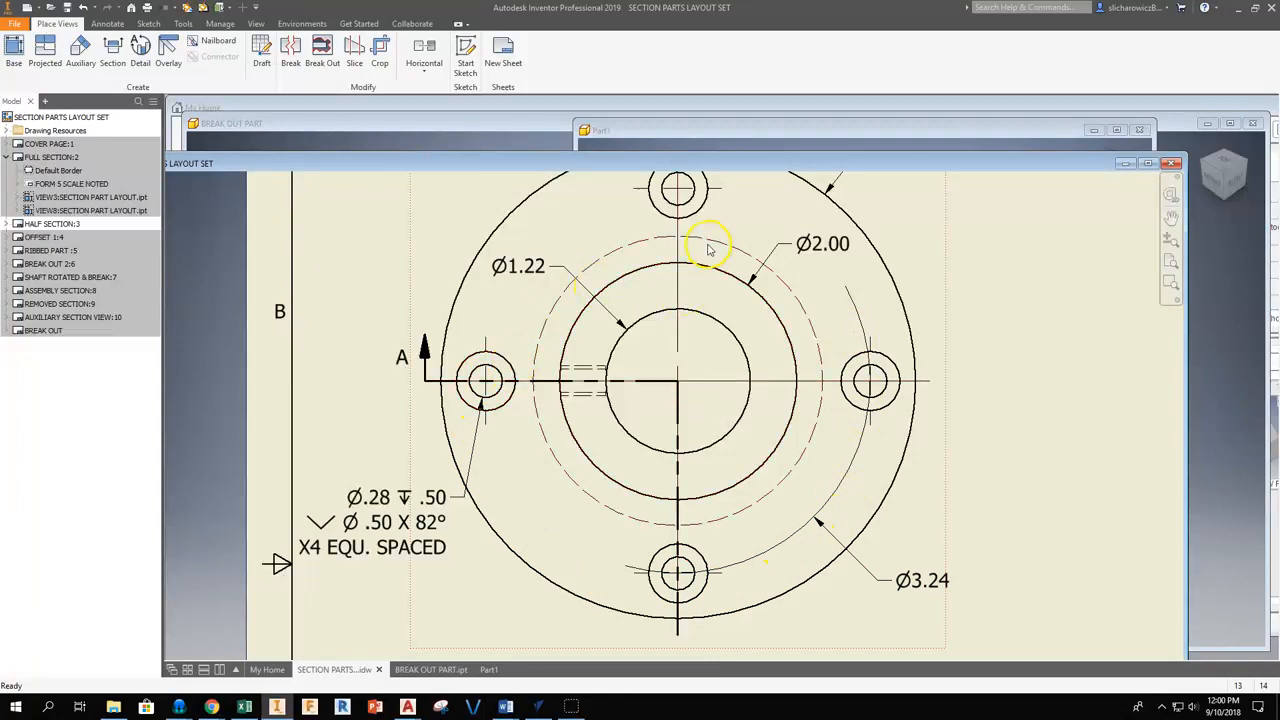
pyautogui.click(737, 128)
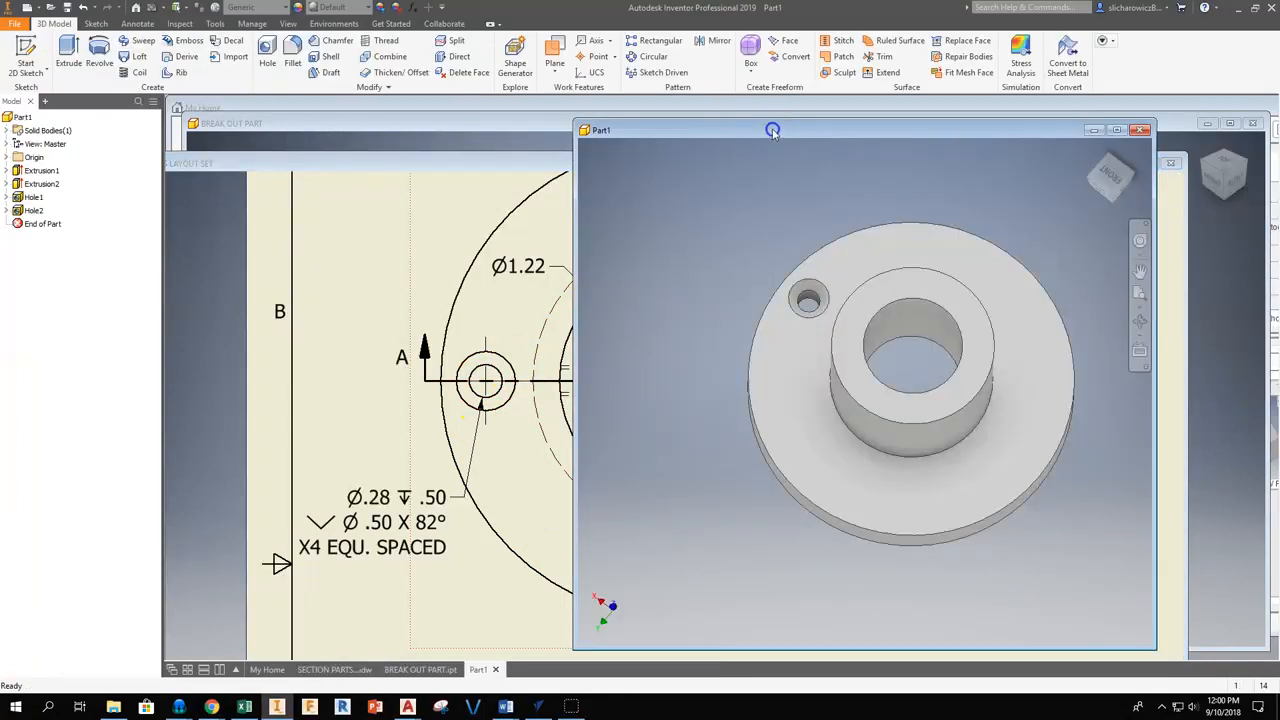
pyautogui.moveTo(780, 130); pyautogui.dragTo(692, 130)
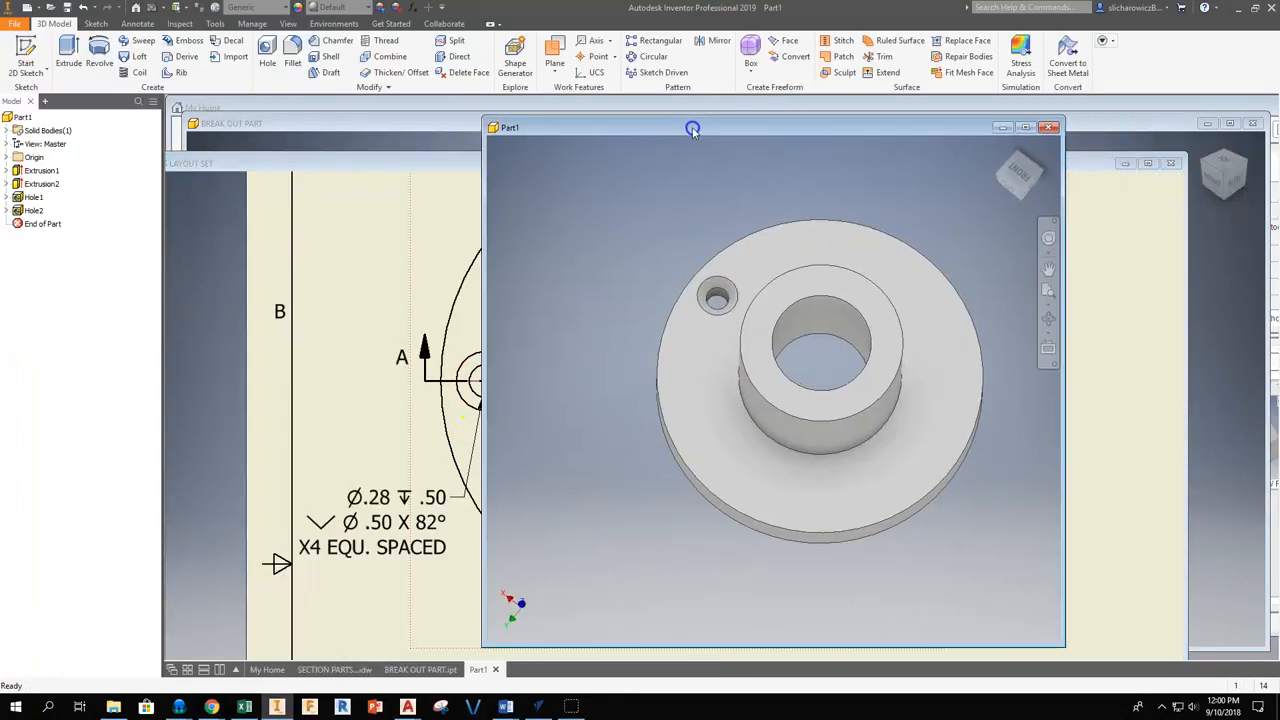
pyautogui.click(653, 58)
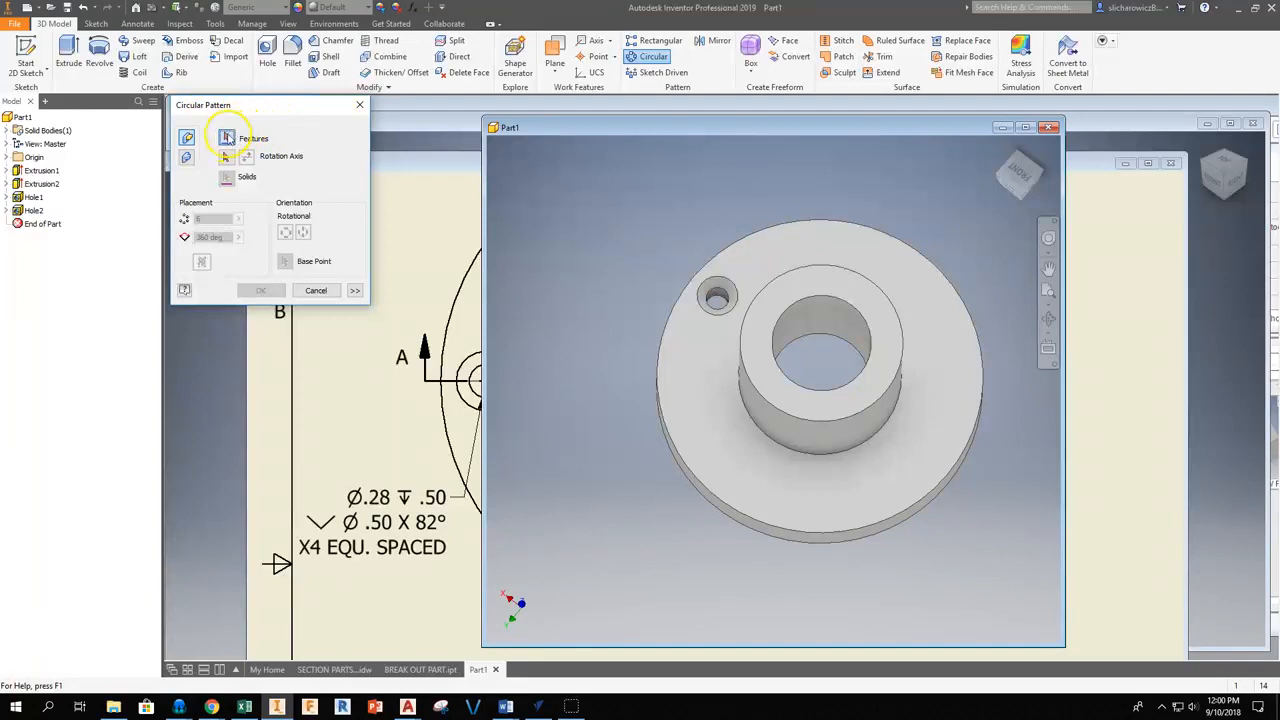
pyautogui.scroll(3, 716, 290)
pyautogui.click(726, 289)
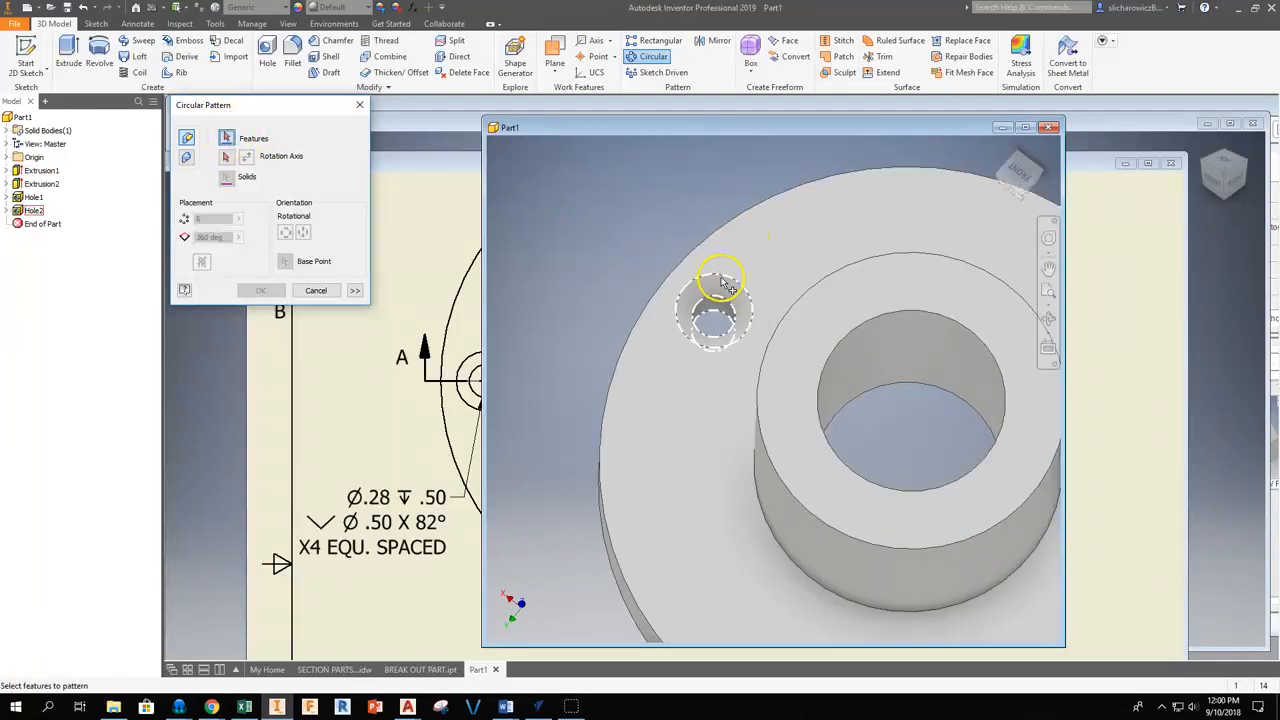
pyautogui.click(720, 295)
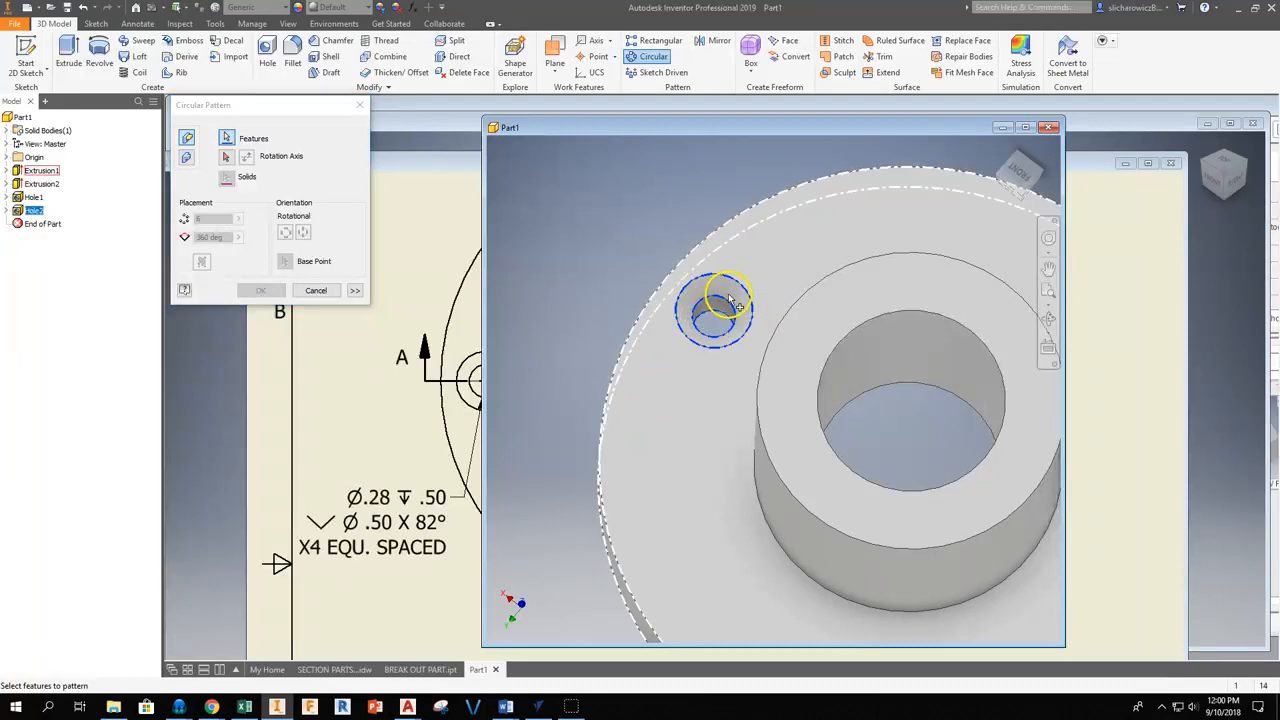
pyautogui.scroll(-3, 585, 218)
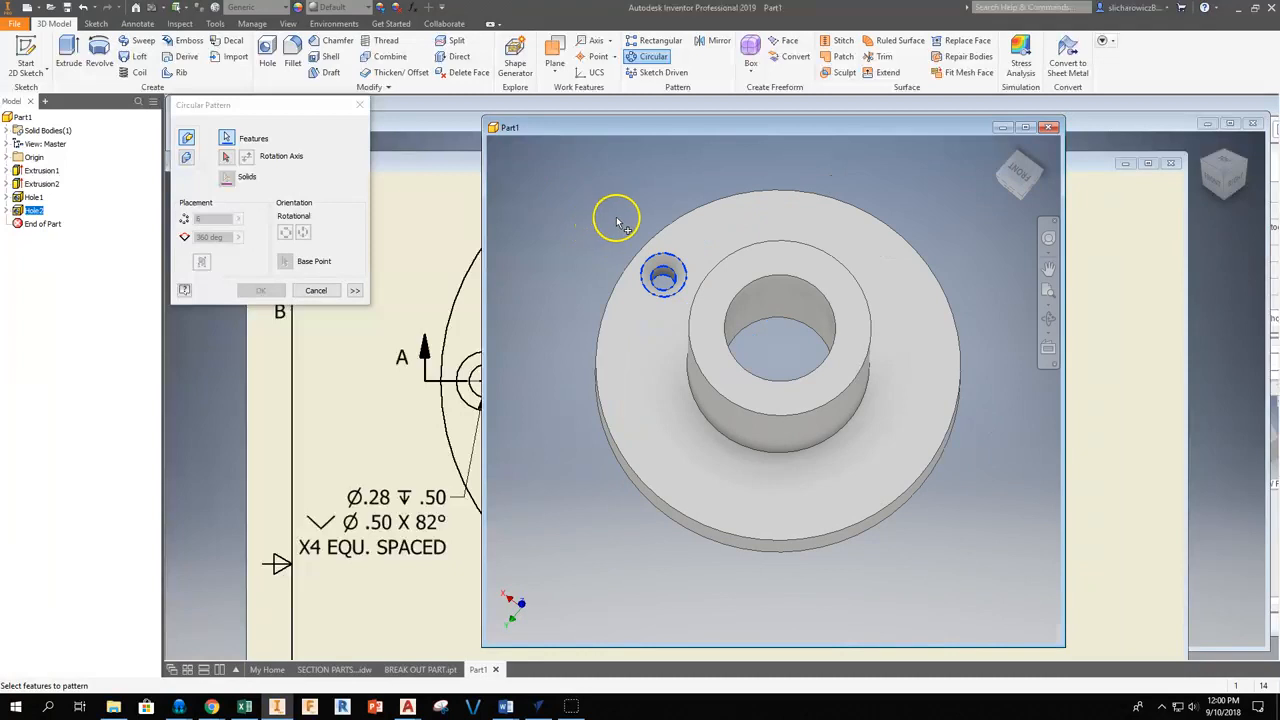
# Step: Use the base disc's outer rim to define the pattern's rotation axis
pyautogui.click(227, 160)
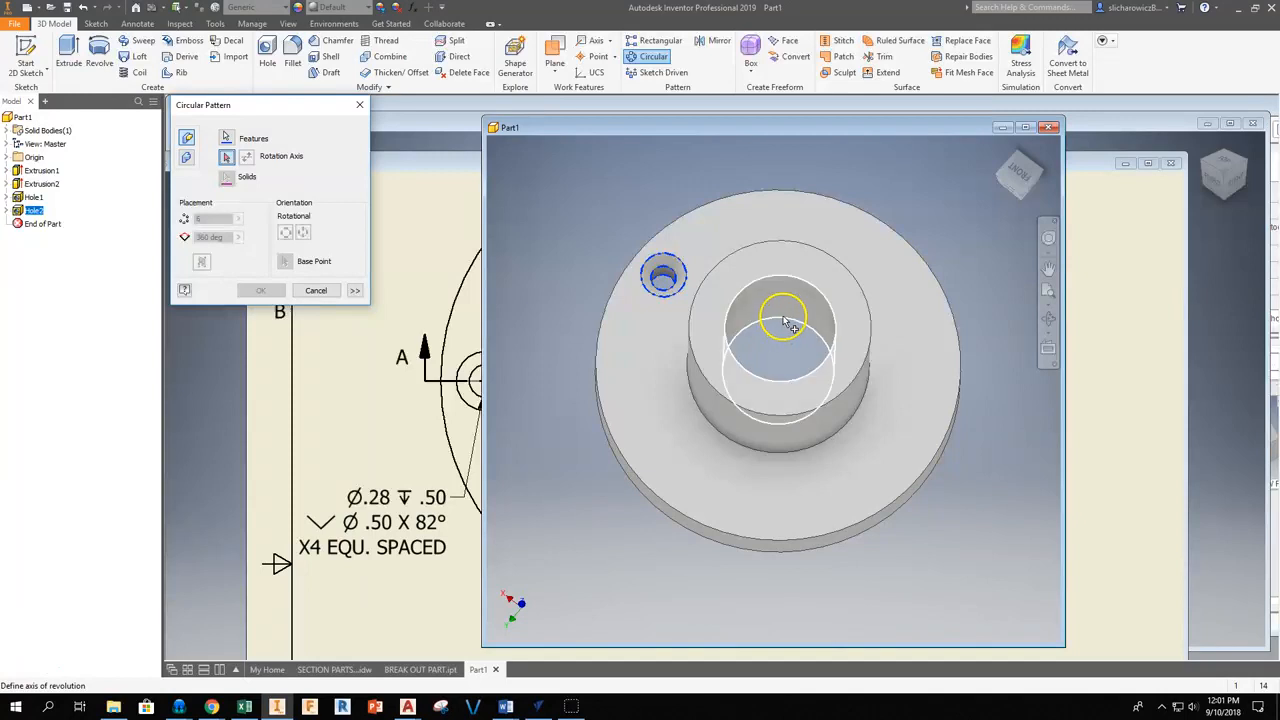
pyautogui.click(842, 211)
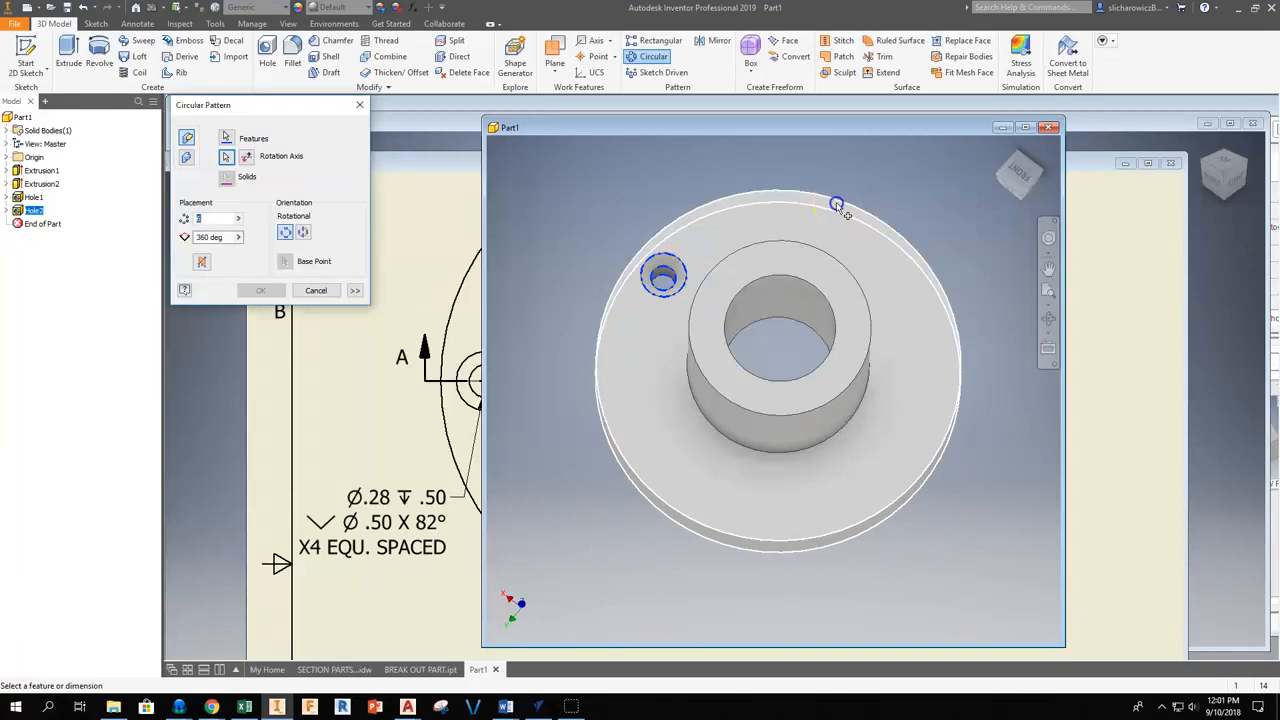
pyautogui.click(1048, 318)
pyautogui.moveTo(757, 360); pyautogui.dragTo(831, 434)
pyautogui.press('Escape')
pyautogui.scroll(2, 790, 393)
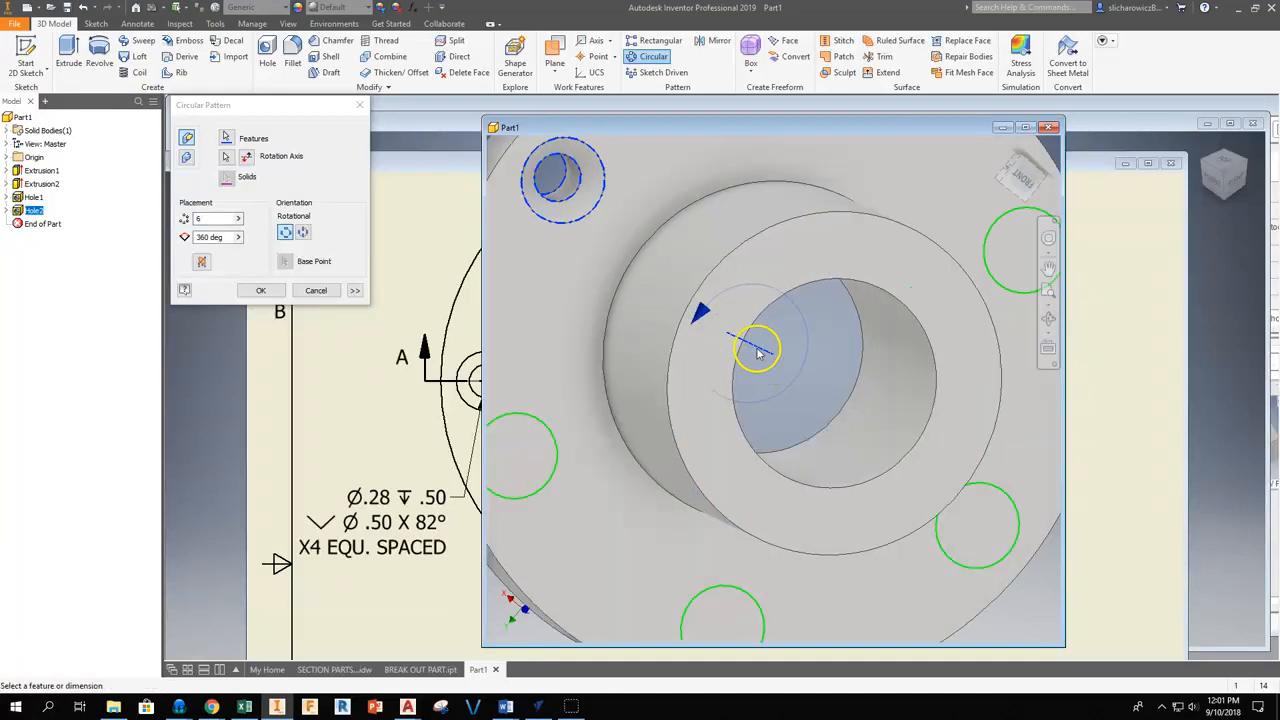
pyautogui.scroll(-4, 798, 355)
pyautogui.moveTo(798, 355); pyautogui.dragTo(711, 324, button='middle')
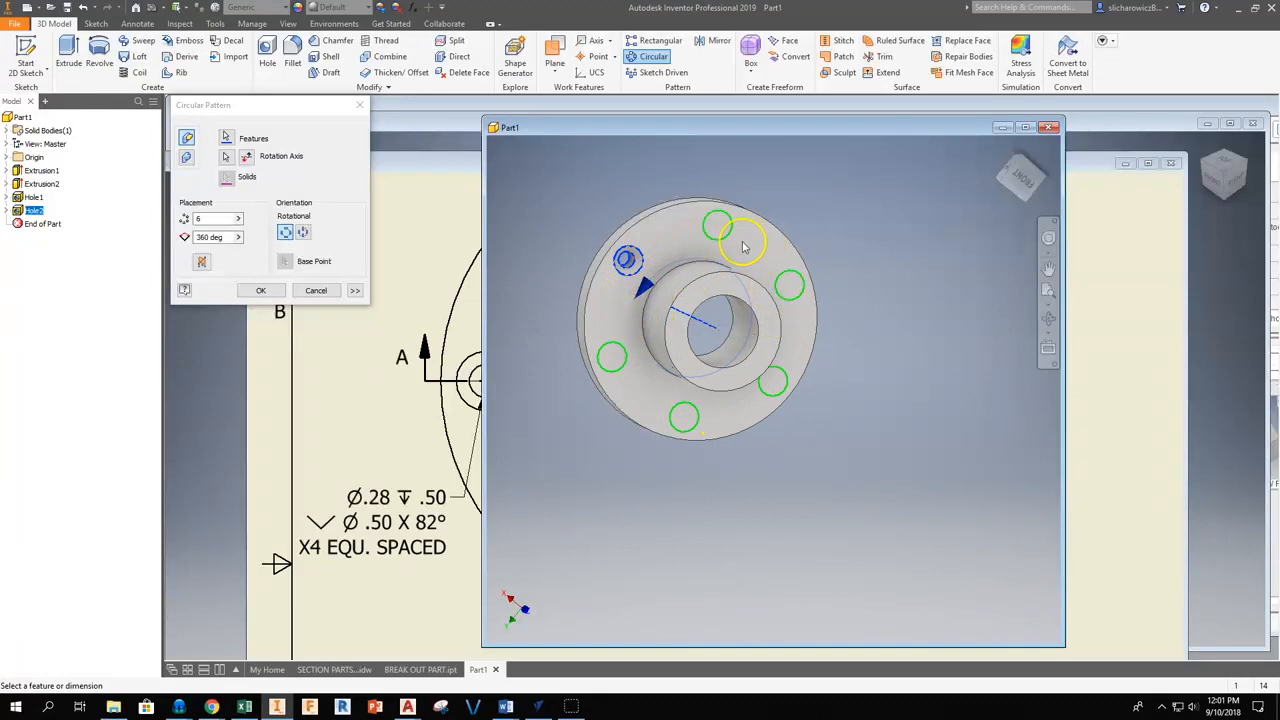
# Step: Set the circular pattern to 4 occurrences and create it
pyautogui.doubleClick(198, 218)
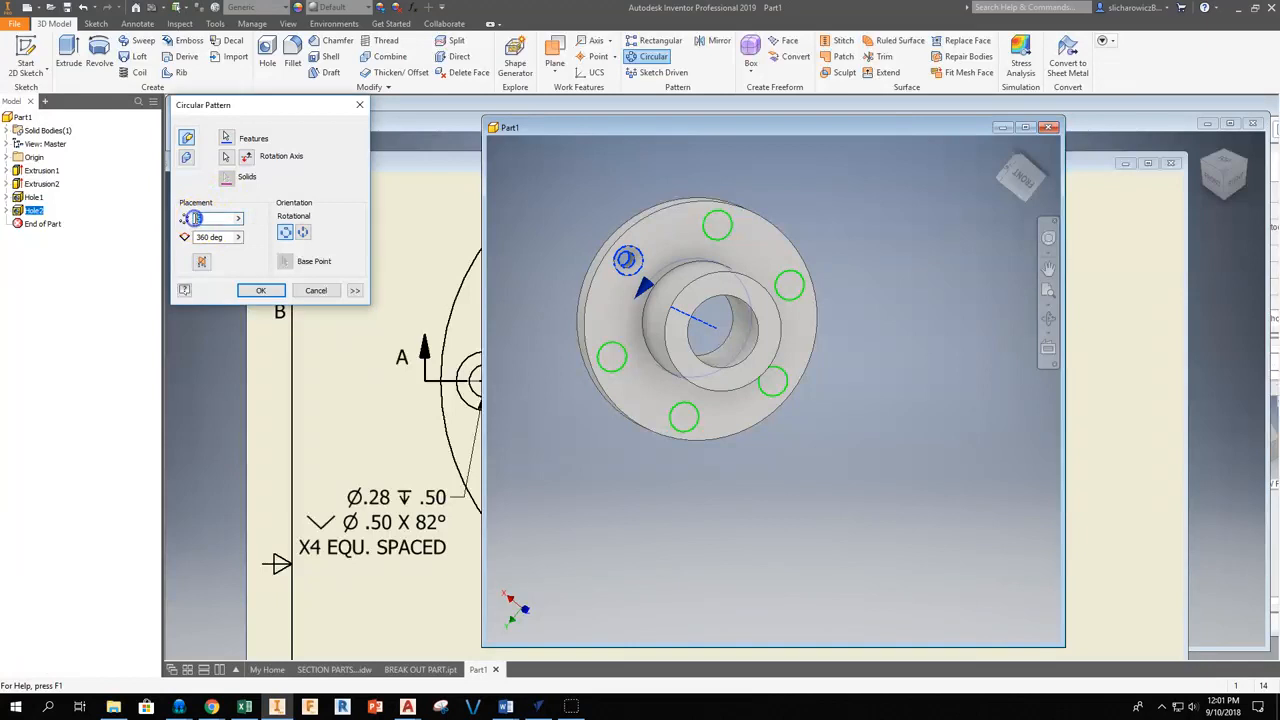
pyautogui.write('4')
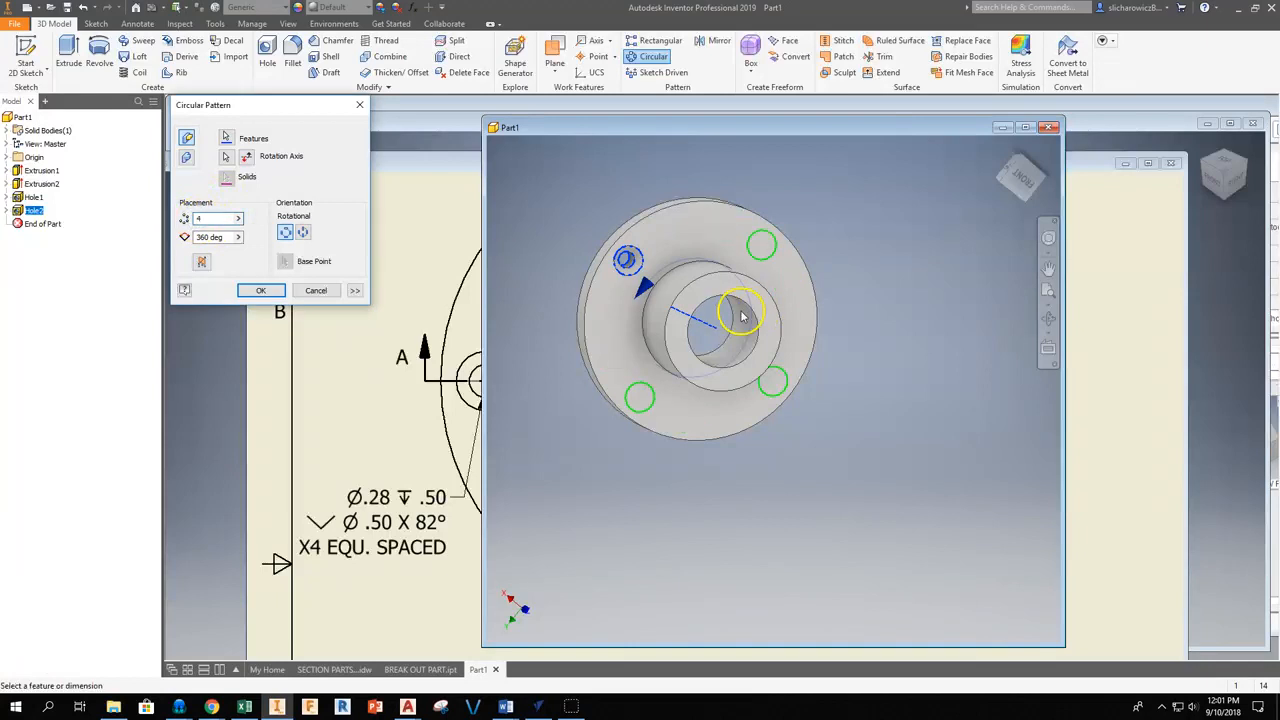
pyautogui.keyDown('shift'); pyautogui.moveTo(780, 340); pyautogui.dragTo(810, 351, button='middle'); pyautogui.keyUp('shift')
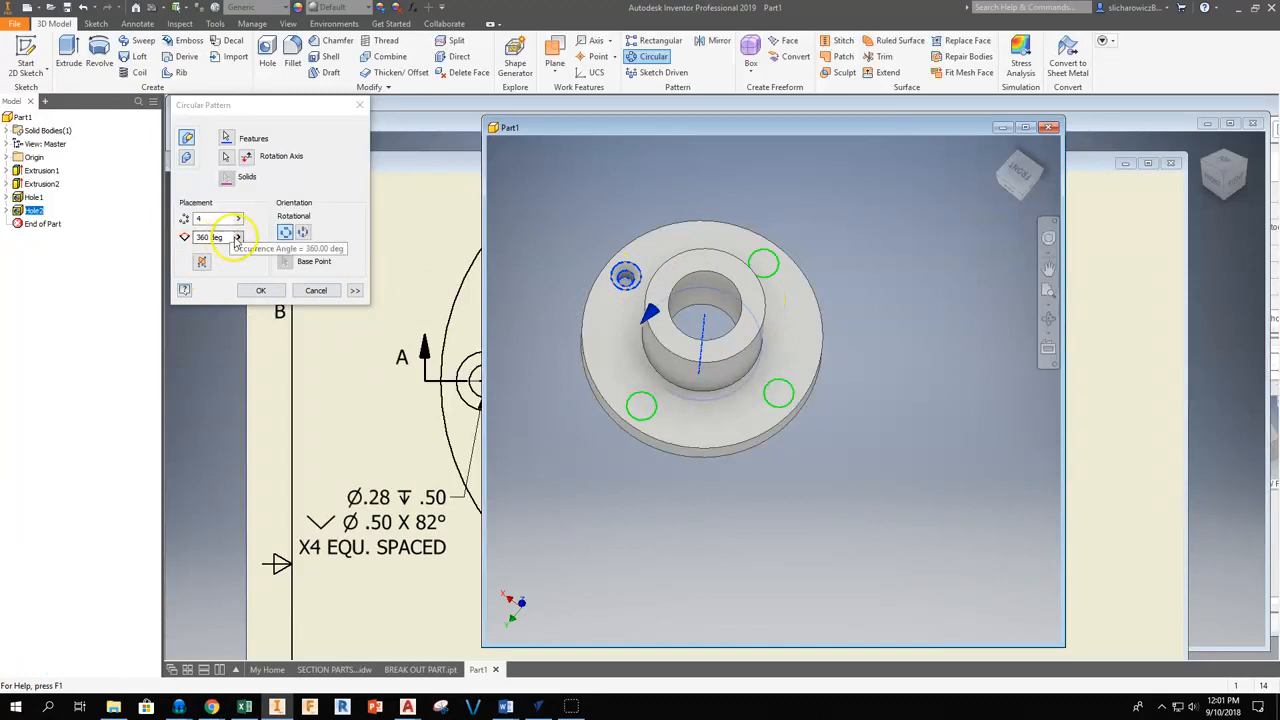
pyautogui.click(255, 291)
pyautogui.press('F4')
pyautogui.moveTo(710, 315)
pyautogui.mouseDown()
pyautogui.moveTo(834, 386)
pyautogui.moveTo(706, 340)
pyautogui.mouseUp()
pyautogui.moveTo(708, 350); pyautogui.dragTo(778, 331, button='middle')
pyautogui.scroll(-3, 783, 326)
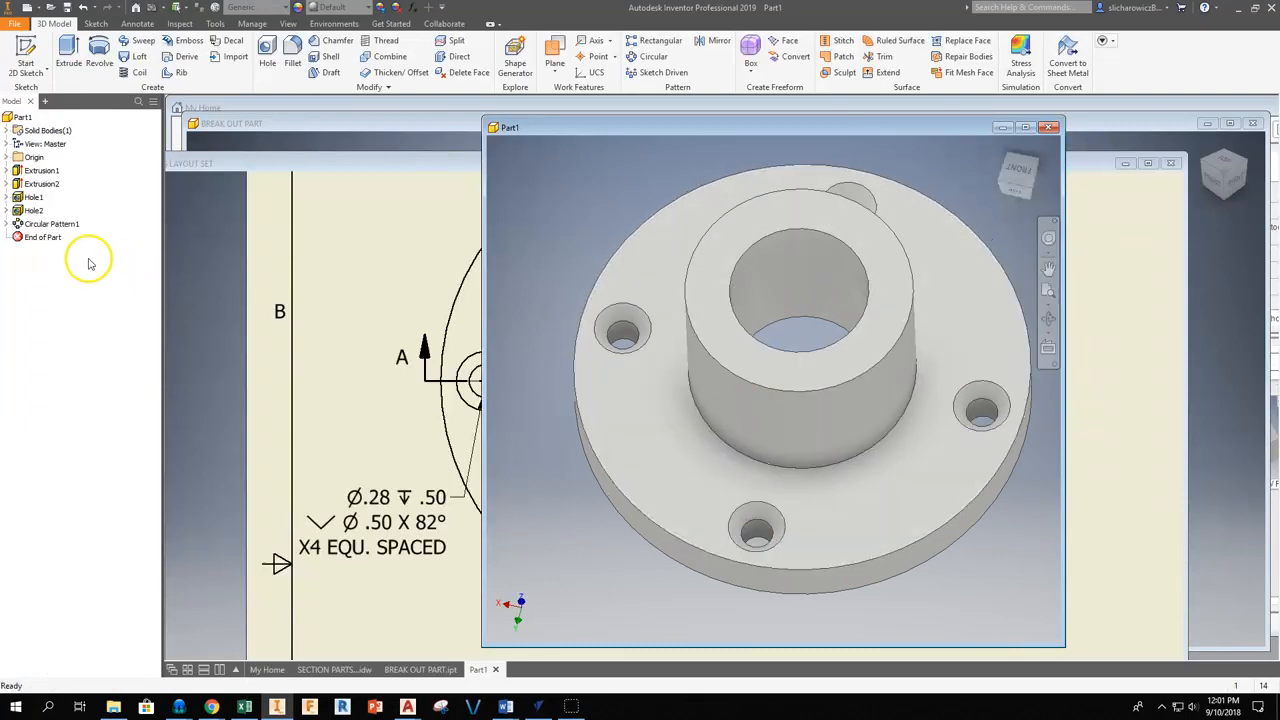
# Step: Edit the circular pattern of countersunk holes to have 8 occurrences
pyautogui.rightClick(66, 226)
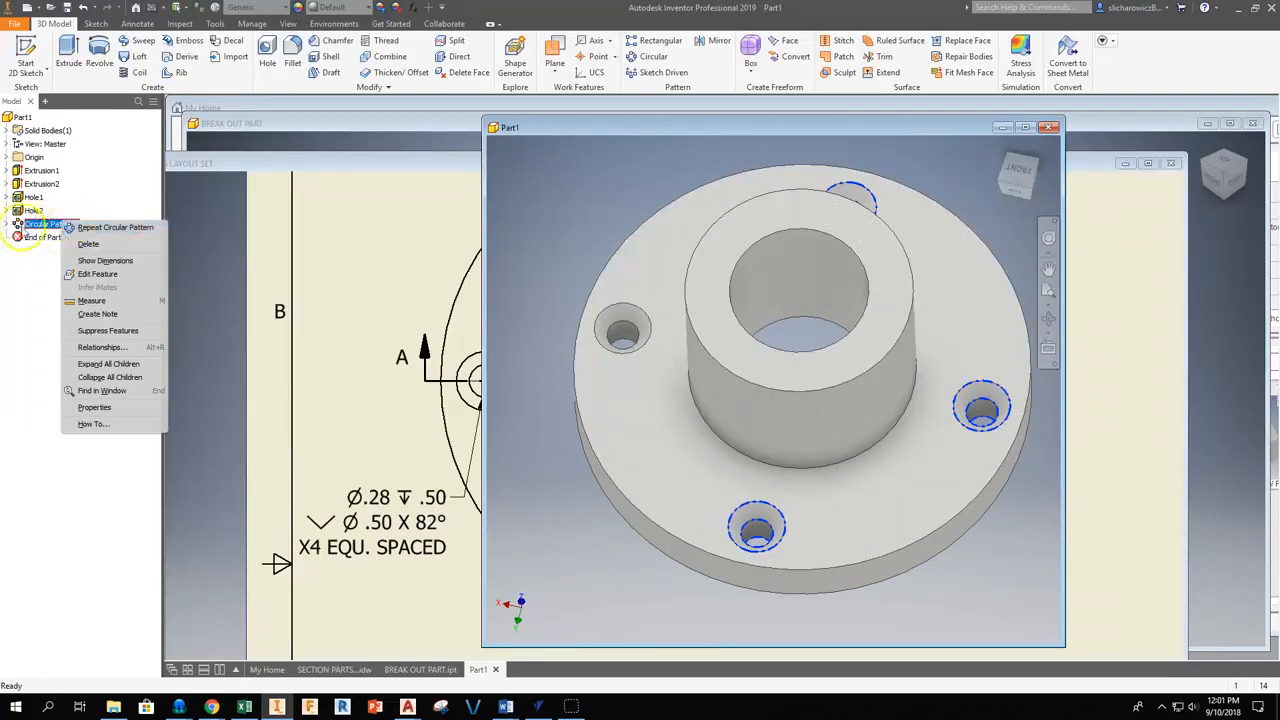
pyautogui.click(95, 273)
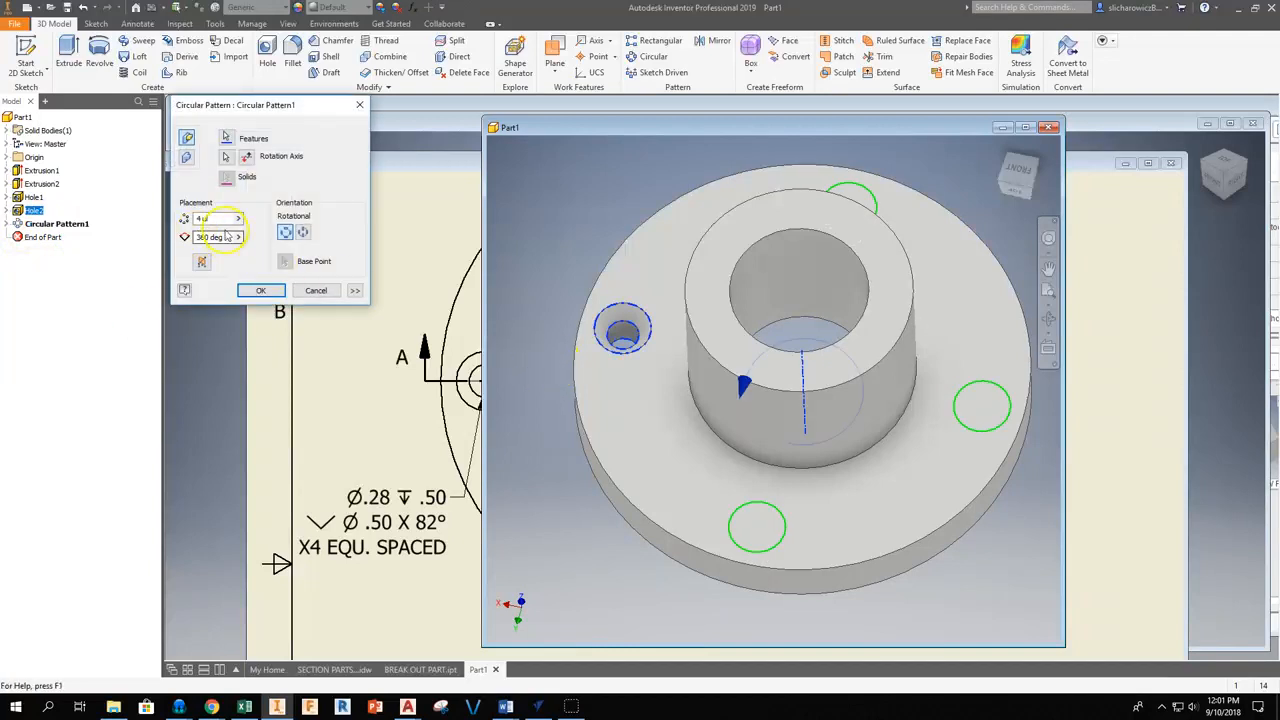
pyautogui.write('8')
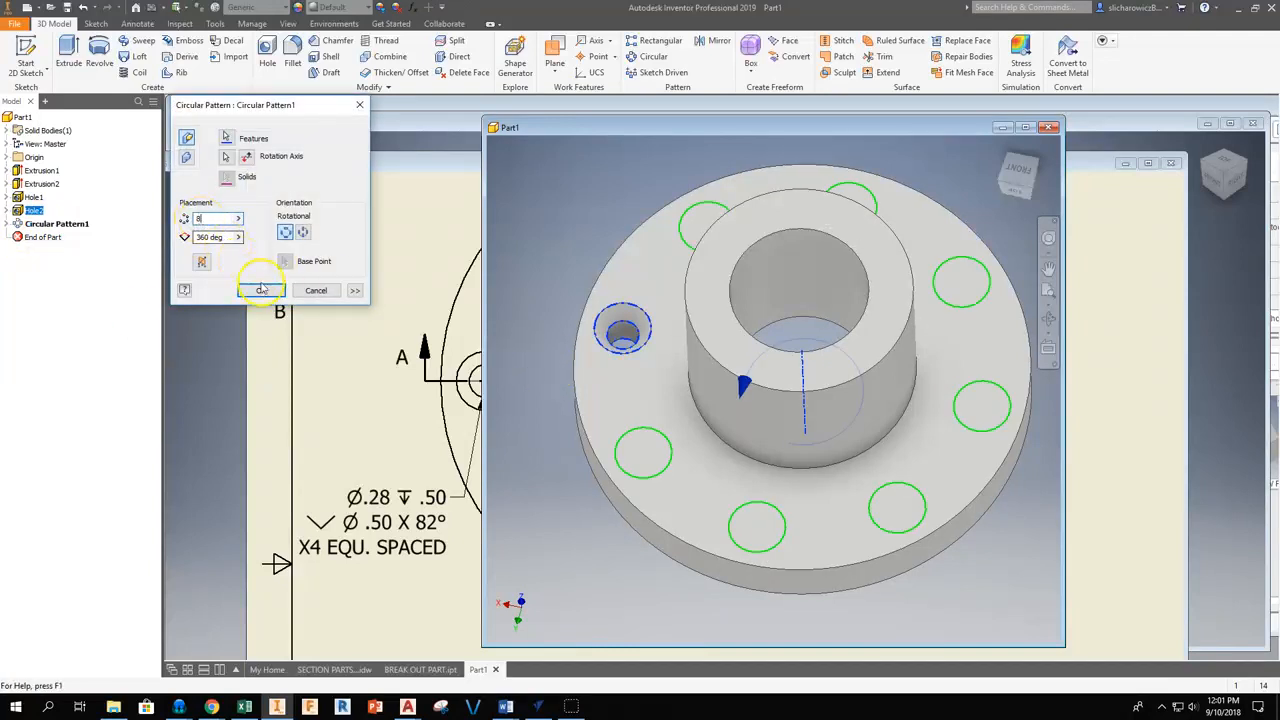
pyautogui.click(252, 290)
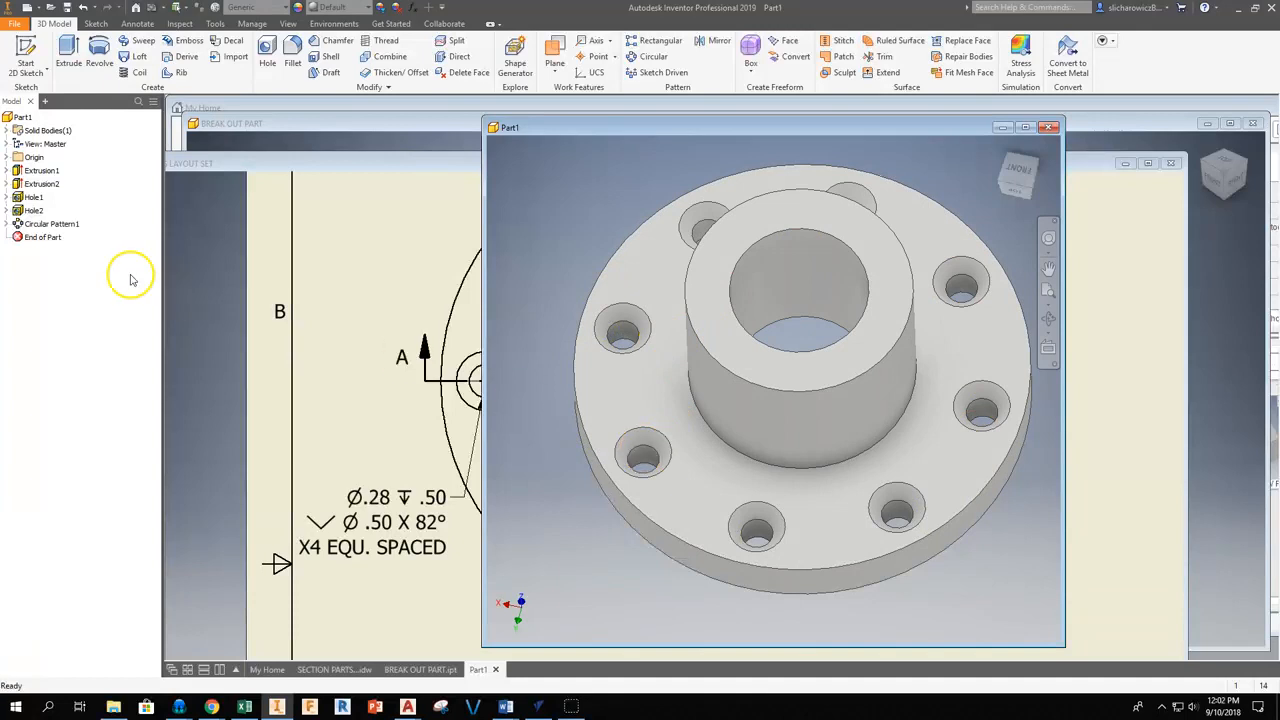
# Step: Edit the circular pattern again and set its occurrence count to 4
pyautogui.rightClick(55, 224)
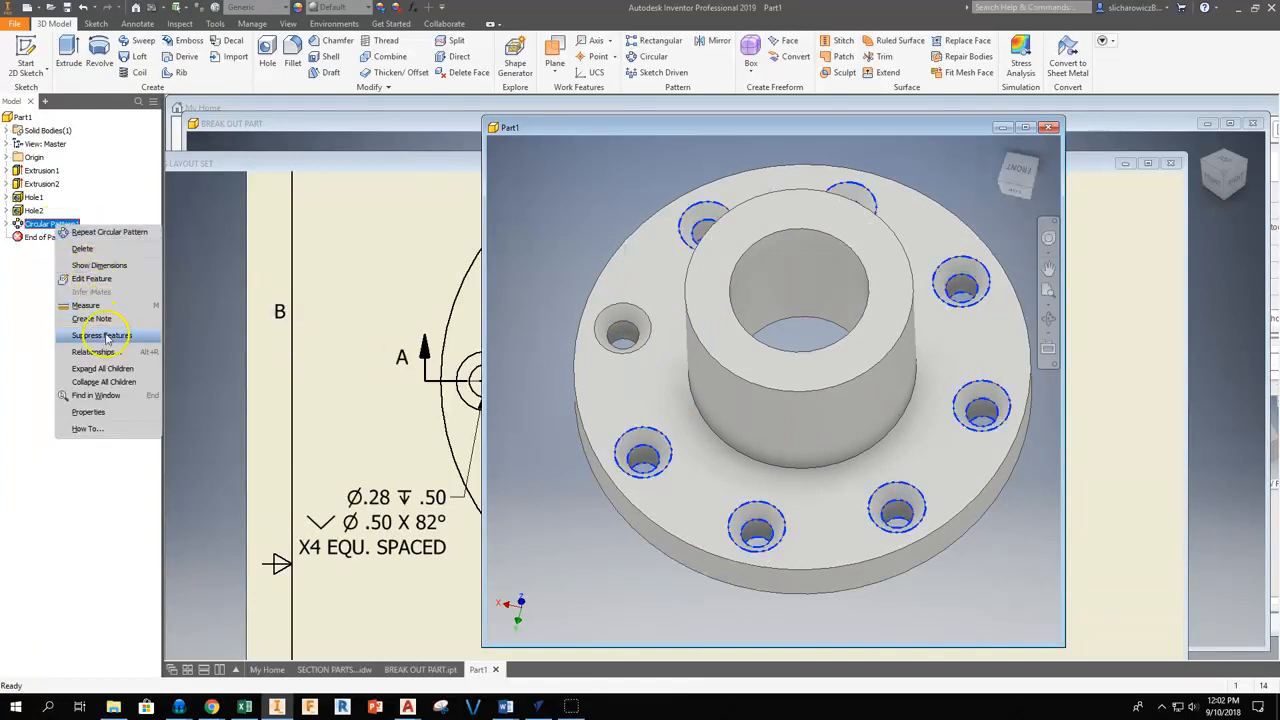
pyautogui.click(92, 278)
pyautogui.moveTo(225, 216); pyautogui.dragTo(190, 222)
pyautogui.press('BackSpace')
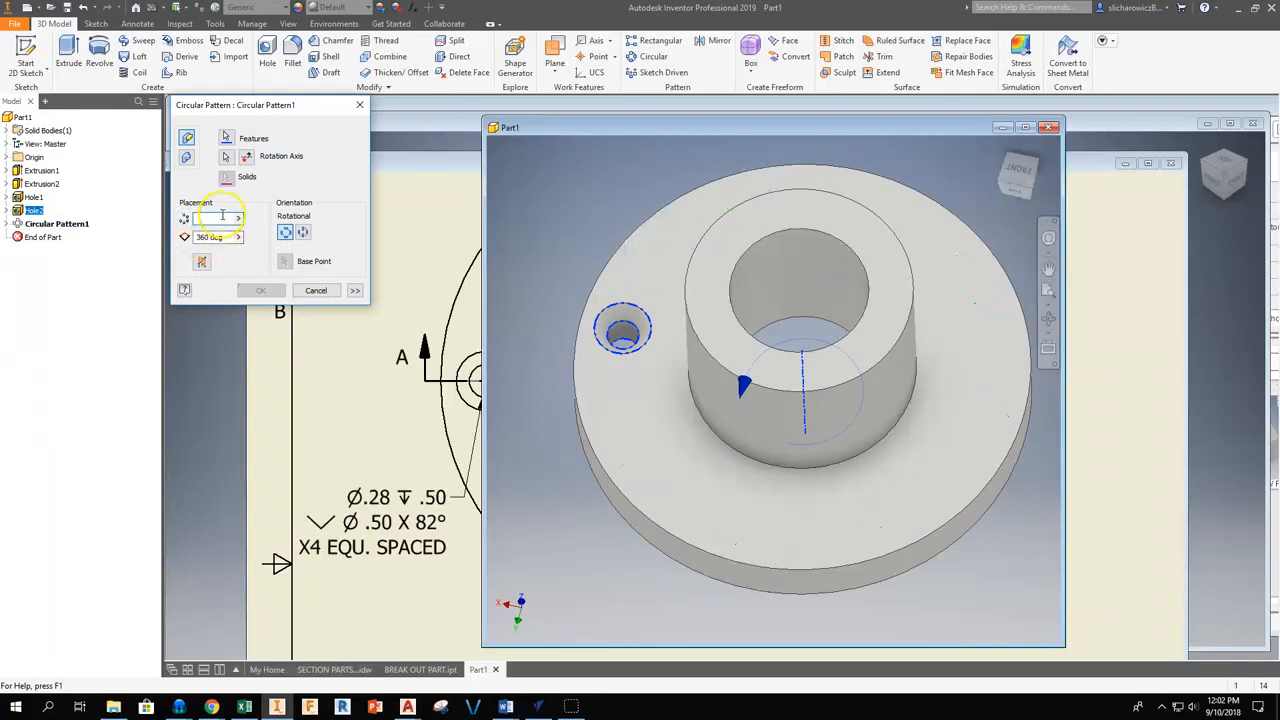
pyautogui.write('4')
pyautogui.click(260, 290)
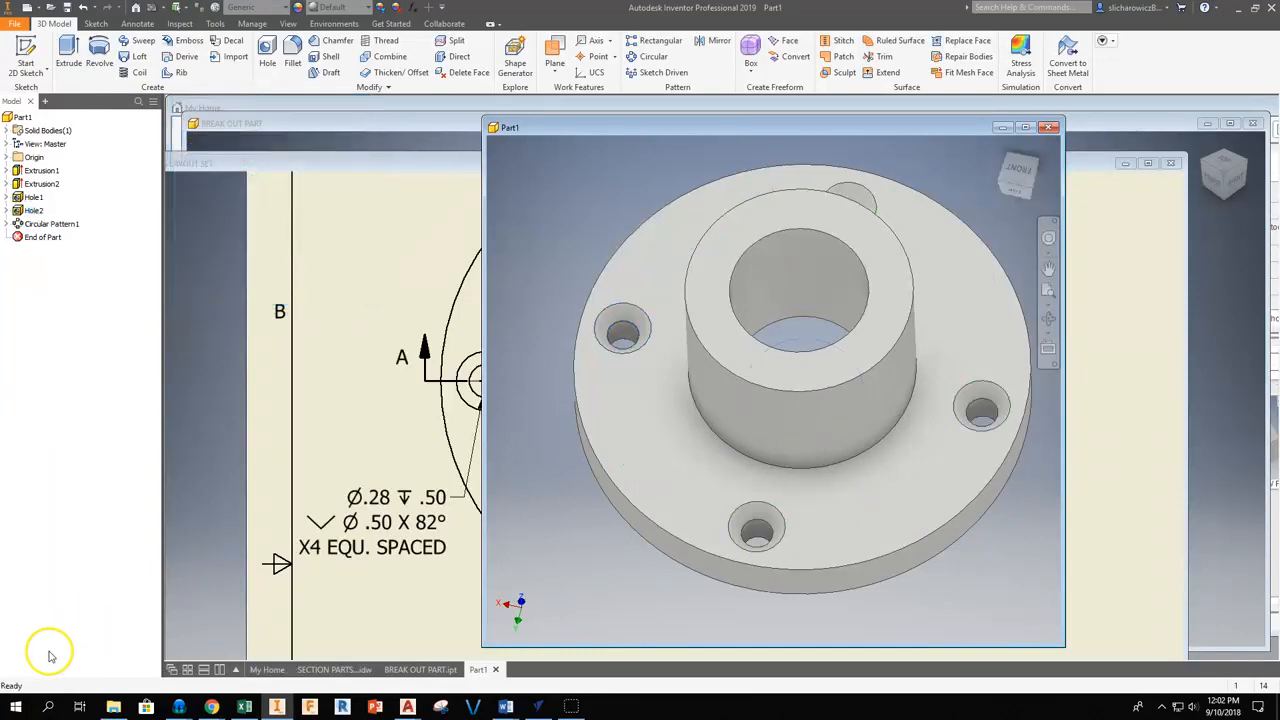
# Step: Examine the reference drawing's top view and section A-A for the size, depth and height of the threaded side hole in the boss
pyautogui.hotkey('ctrl', 'Tab')
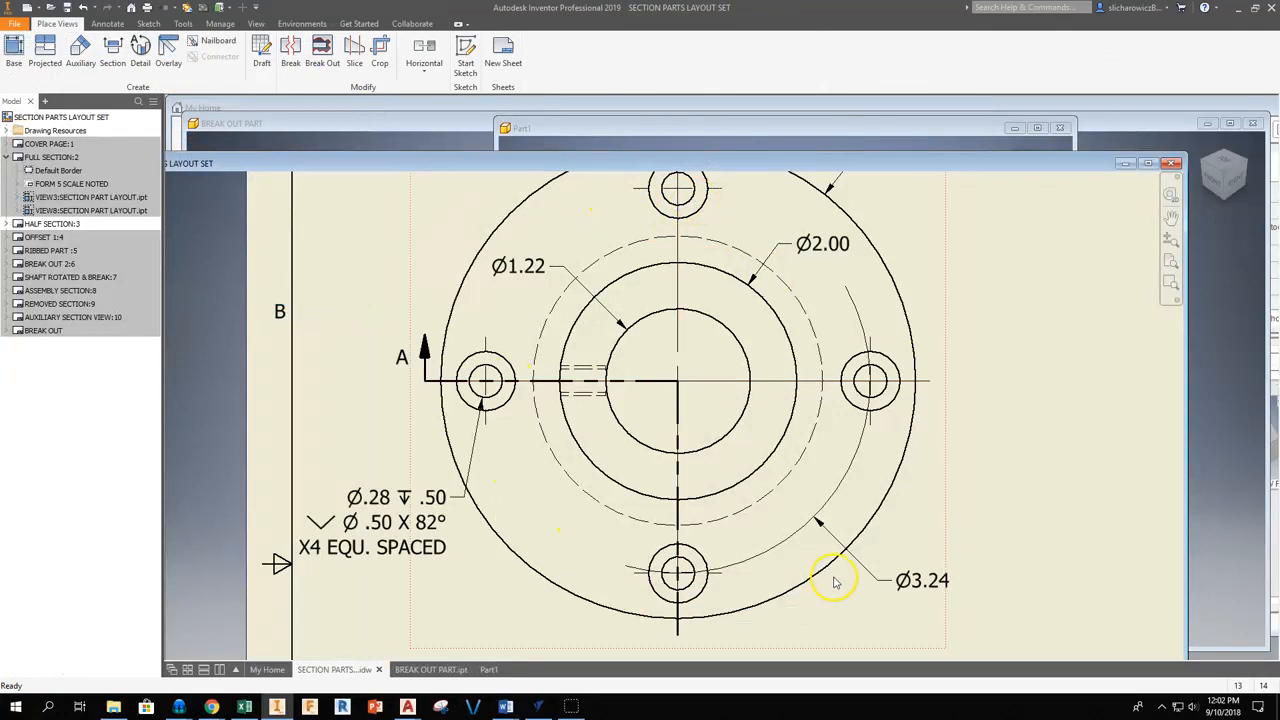
pyautogui.scroll(3, 667, 407)
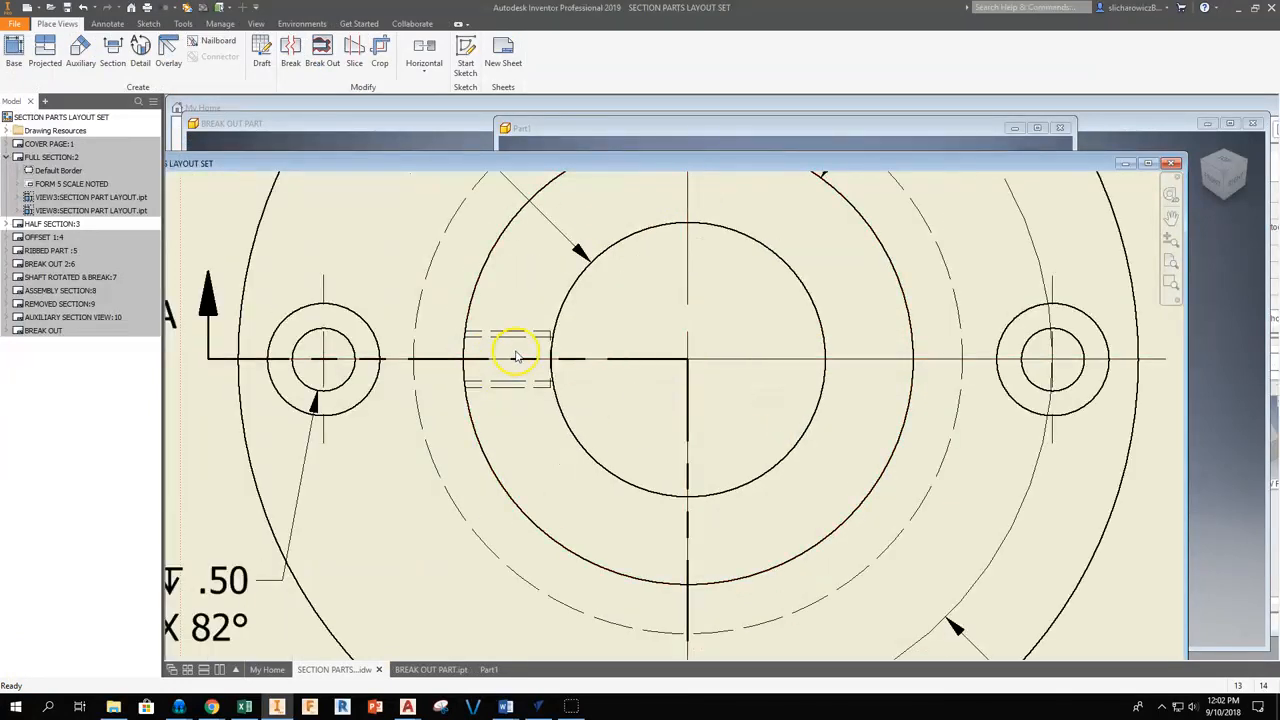
pyautogui.scroll(-3, 550, 420)
pyautogui.scroll(4, 668, 470)
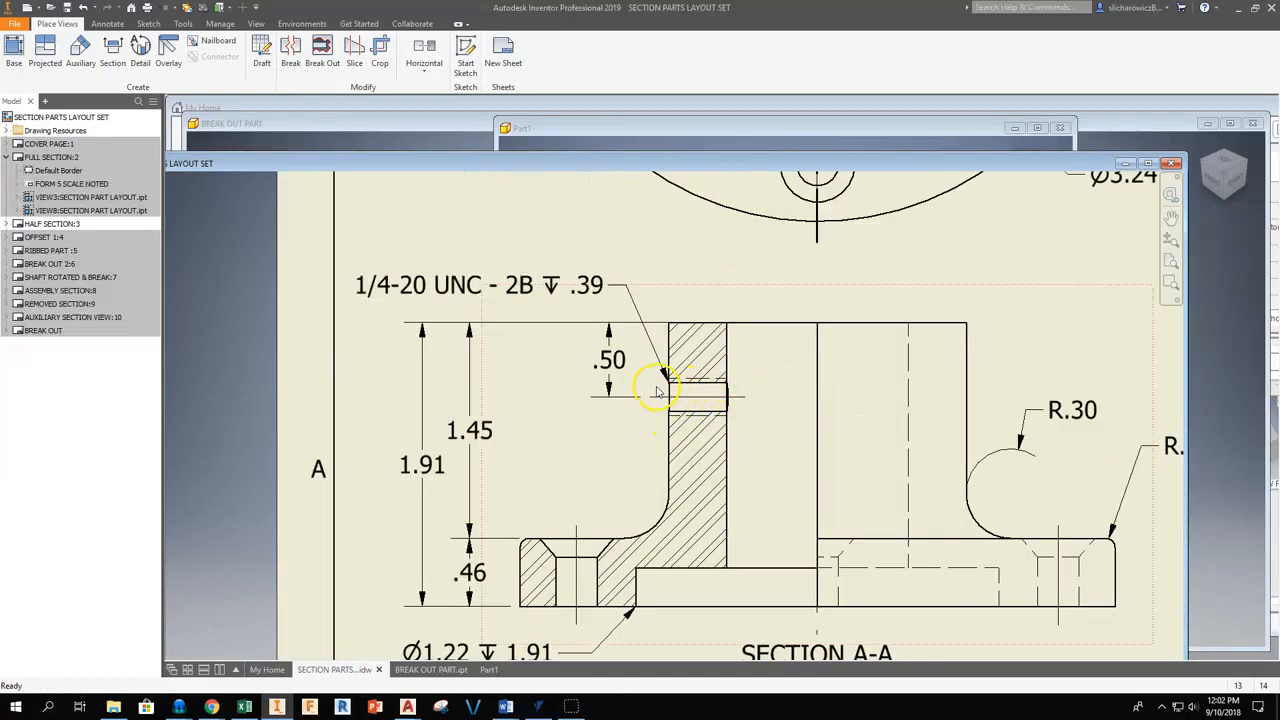
pyautogui.scroll(2, 722, 398)
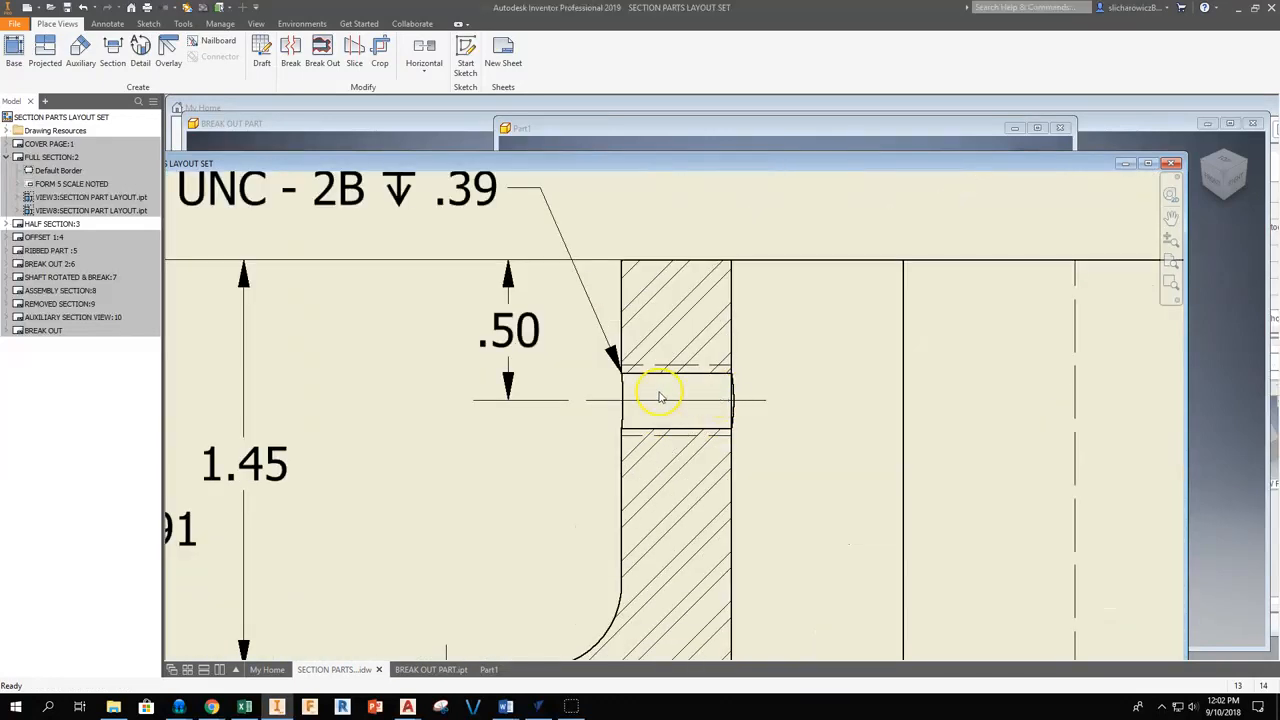
pyautogui.scroll(-2, 659, 397)
pyautogui.moveTo(664, 395); pyautogui.dragTo(681, 449, button='middle')
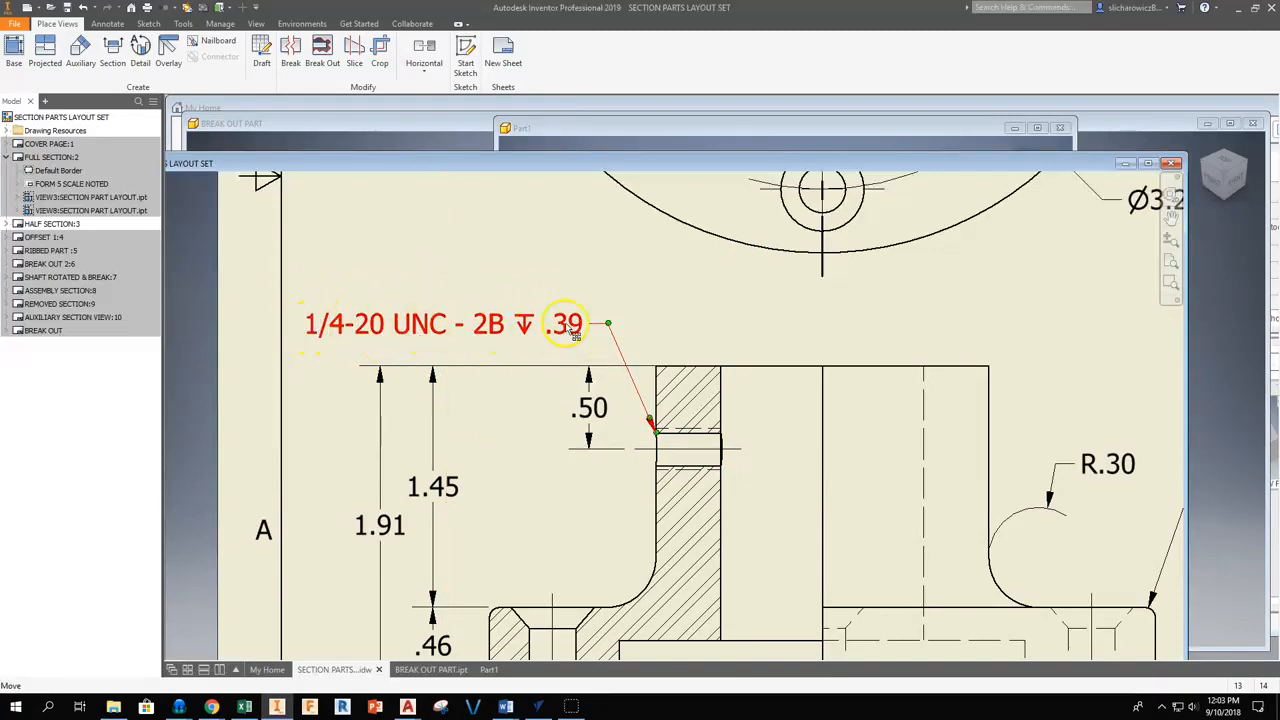
pyautogui.scroll(3, 655, 462)
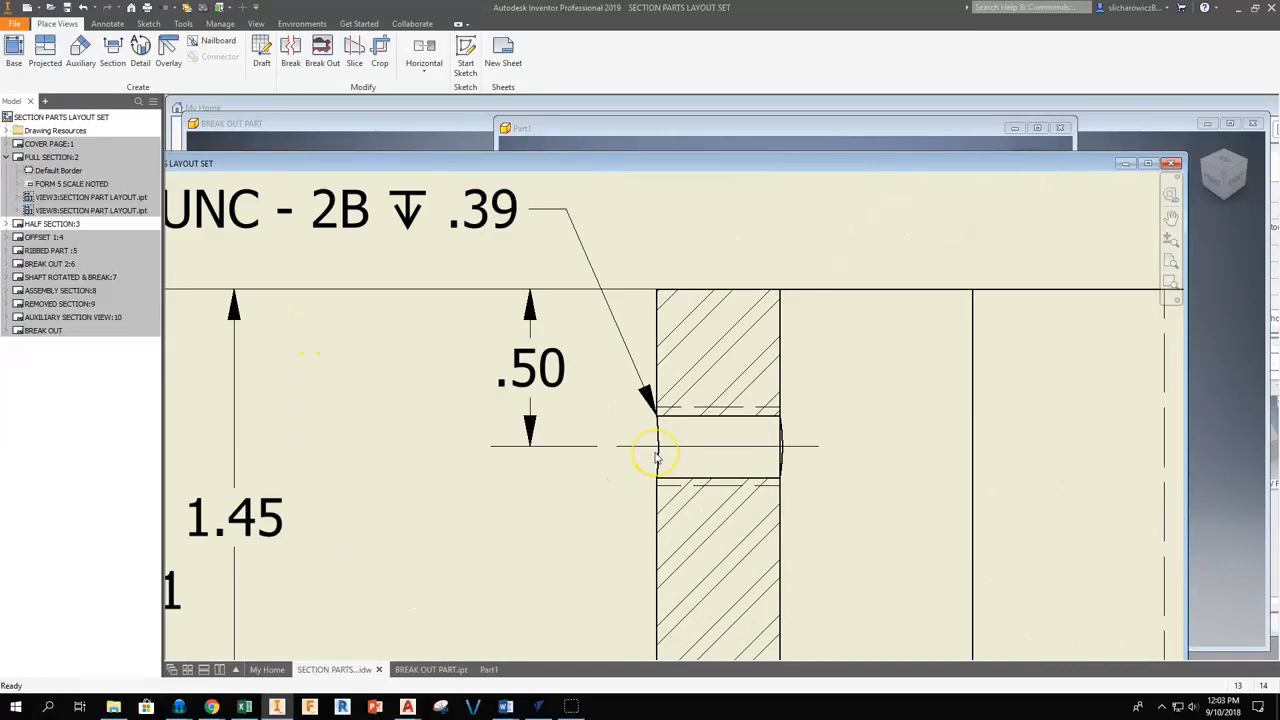
pyautogui.scroll(-5, 673, 420)
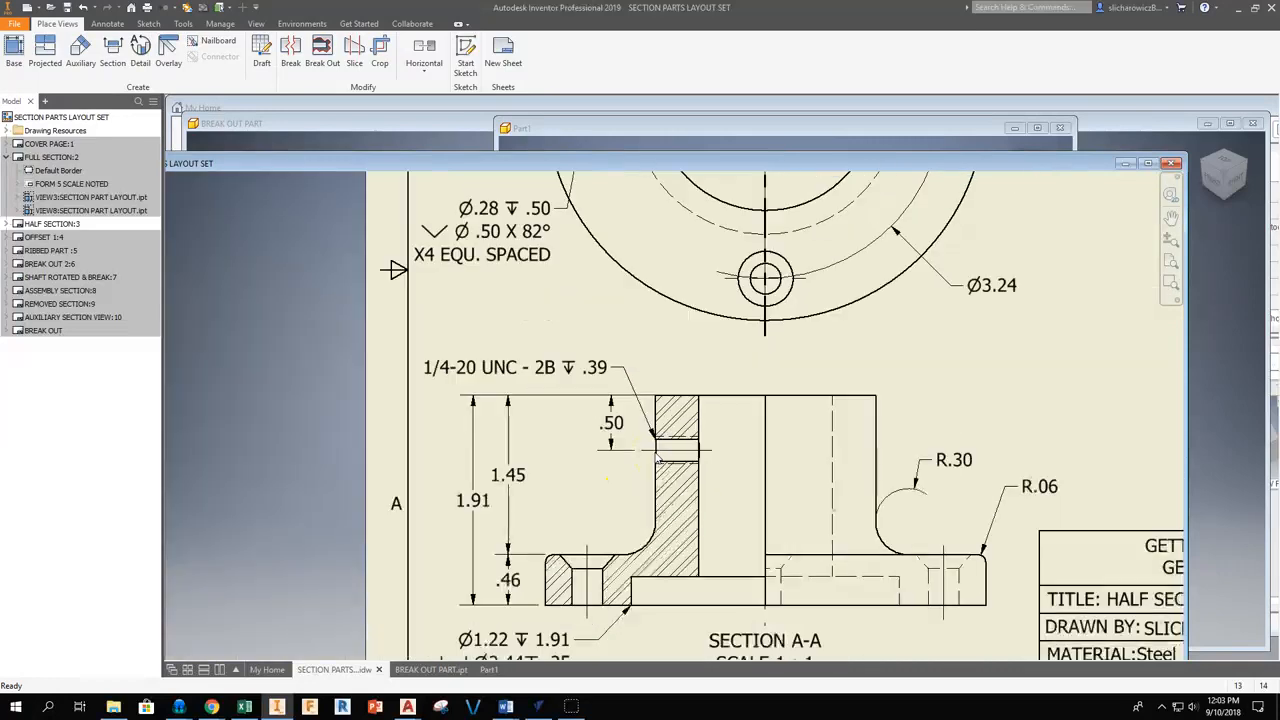
# Step: Return to the part model and start a 2D sketch on the boss's annular top face
pyautogui.click(906, 132)
pyautogui.keyDown('shift'); pyautogui.moveTo(950, 316); pyautogui.dragTo(843, 320, button='middle'); pyautogui.keyUp('shift')
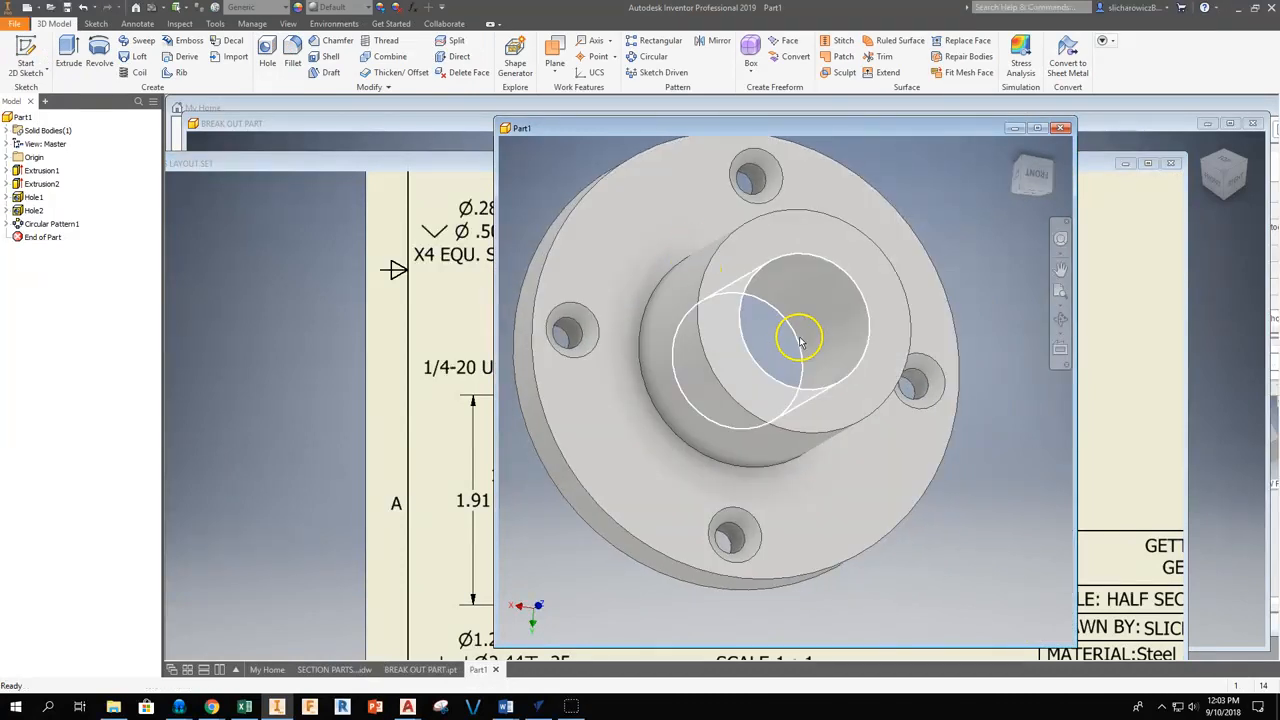
pyautogui.moveTo(801, 338); pyautogui.dragTo(822, 368, button='middle')
pyautogui.click(26, 55)
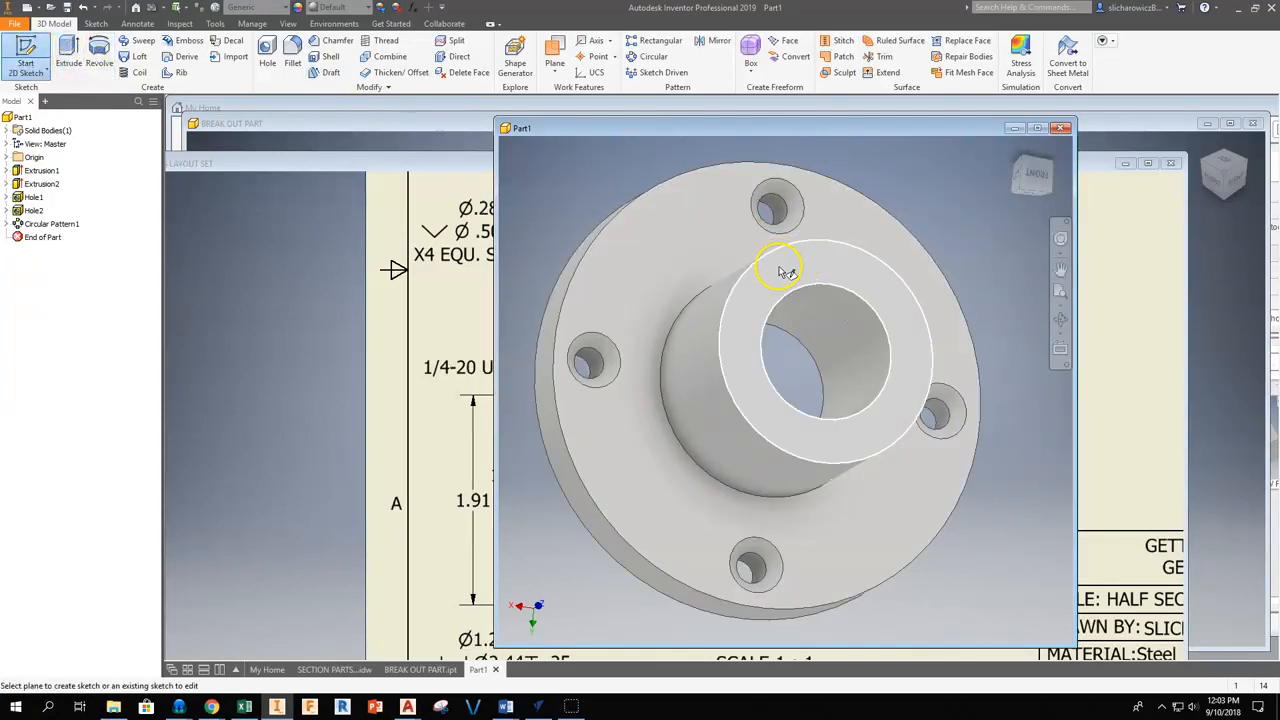
pyautogui.click(785, 271)
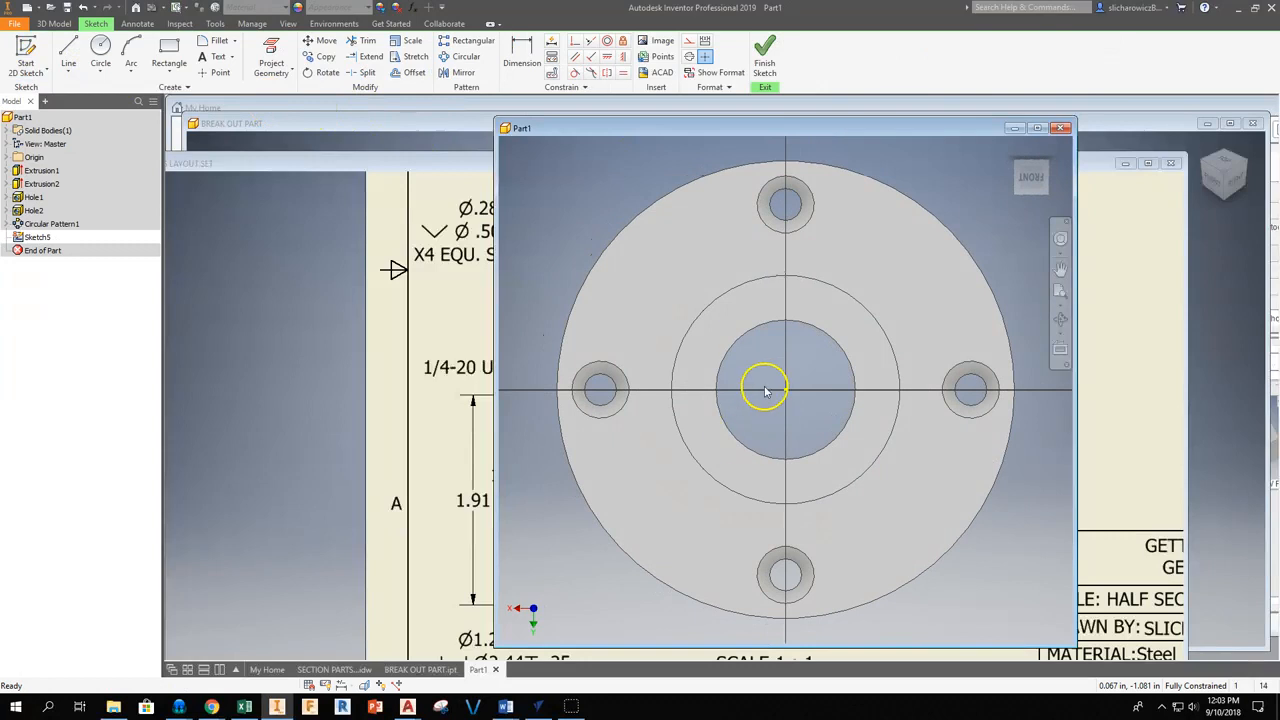
# Step: Draw a horizontal line from the part's centre to the boss's outer edge and finish the sketch
pyautogui.scroll(-5, 677, 374)
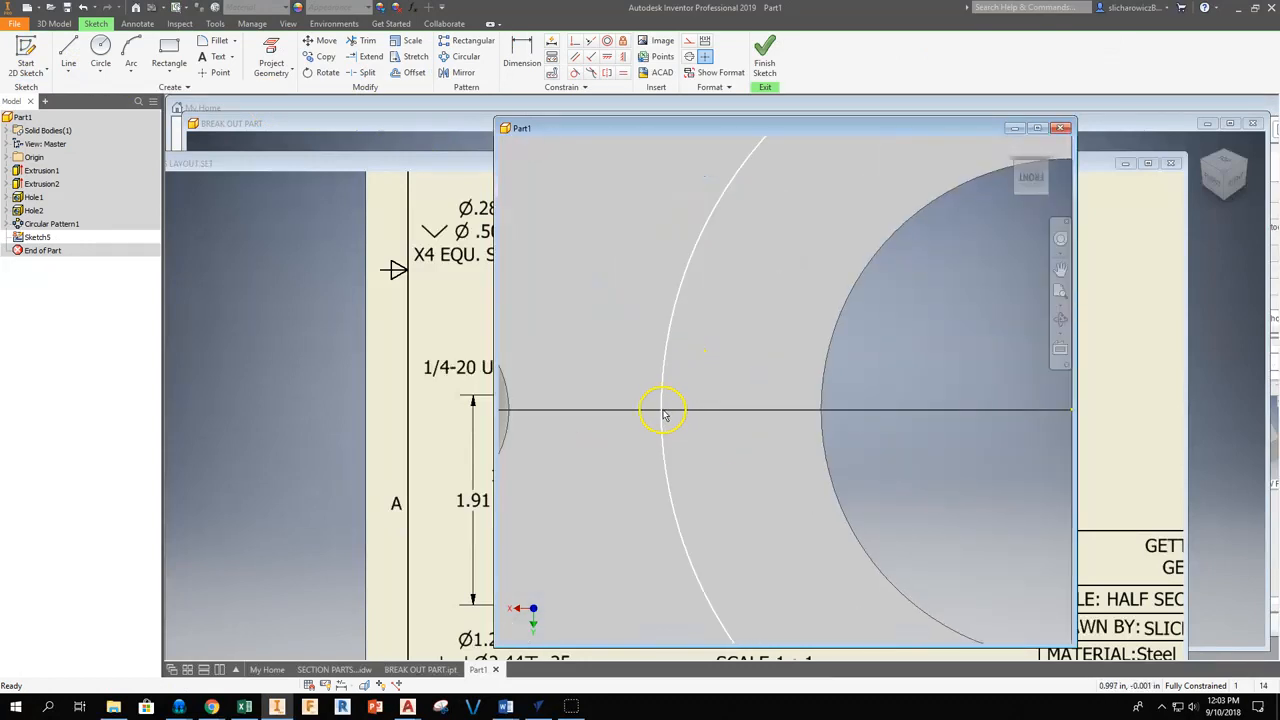
pyautogui.scroll(5, 668, 408)
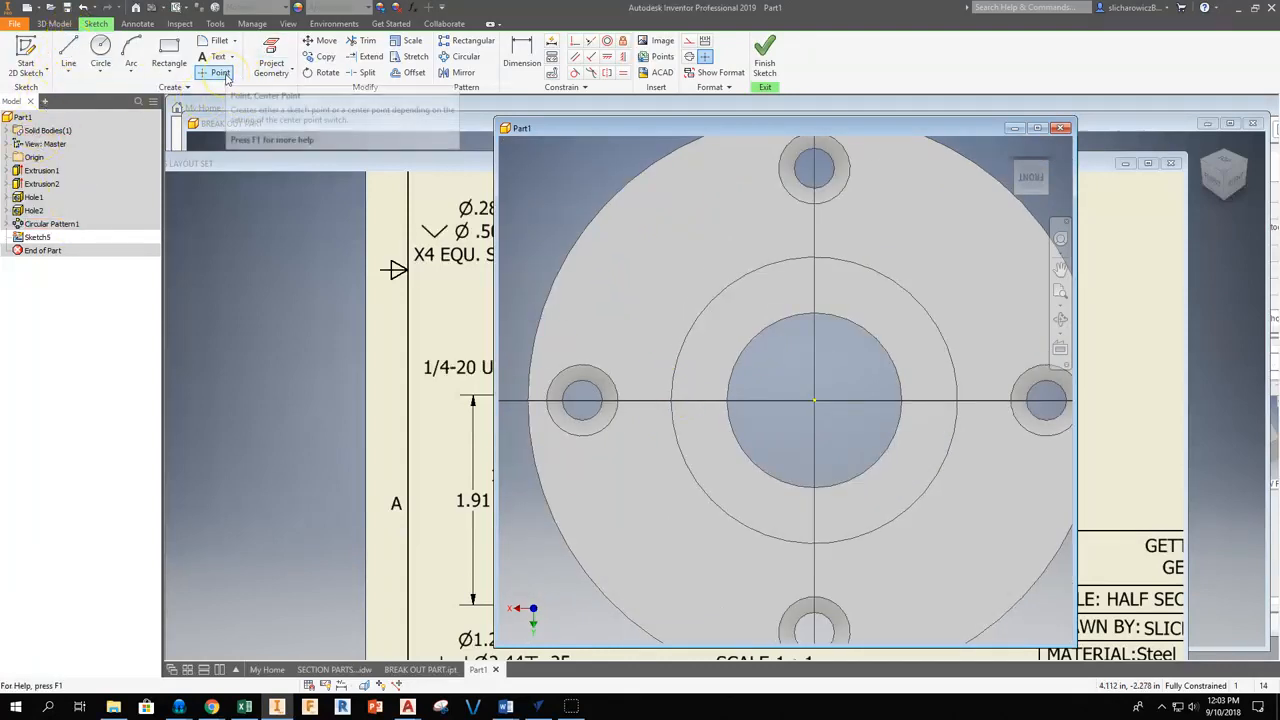
pyautogui.click(74, 49)
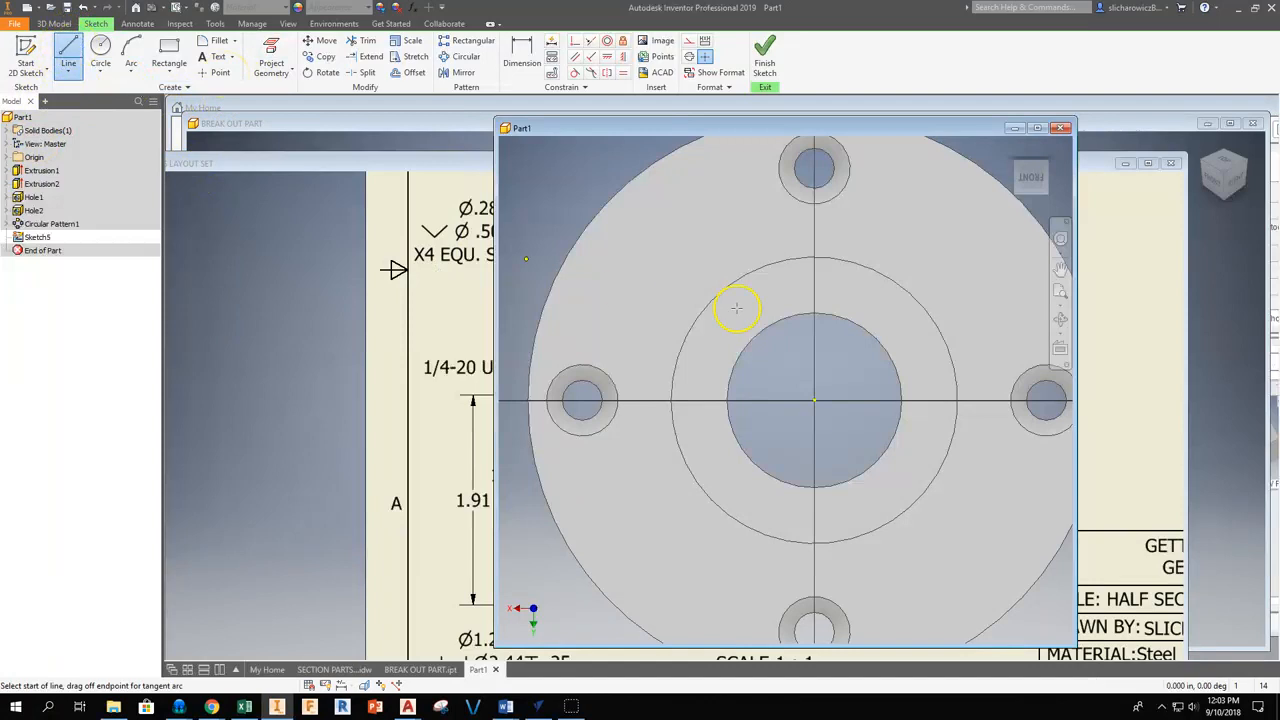
pyautogui.click(813, 400)
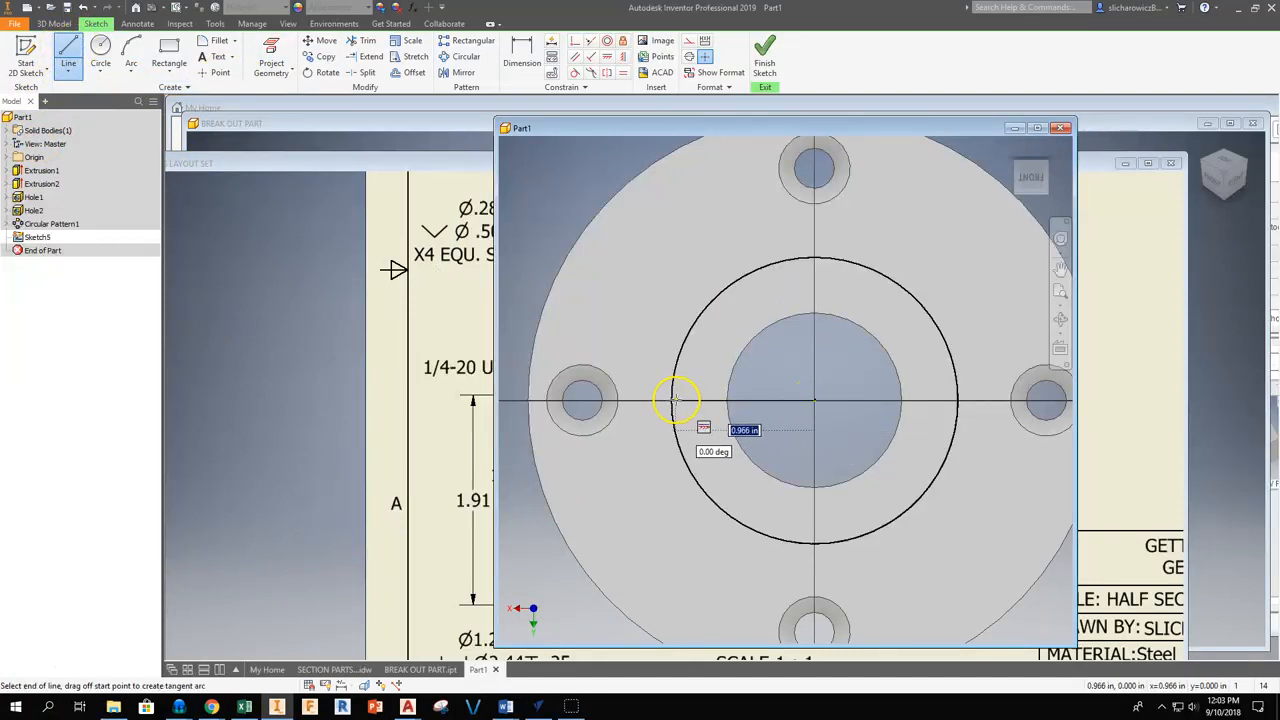
pyautogui.click(672, 401)
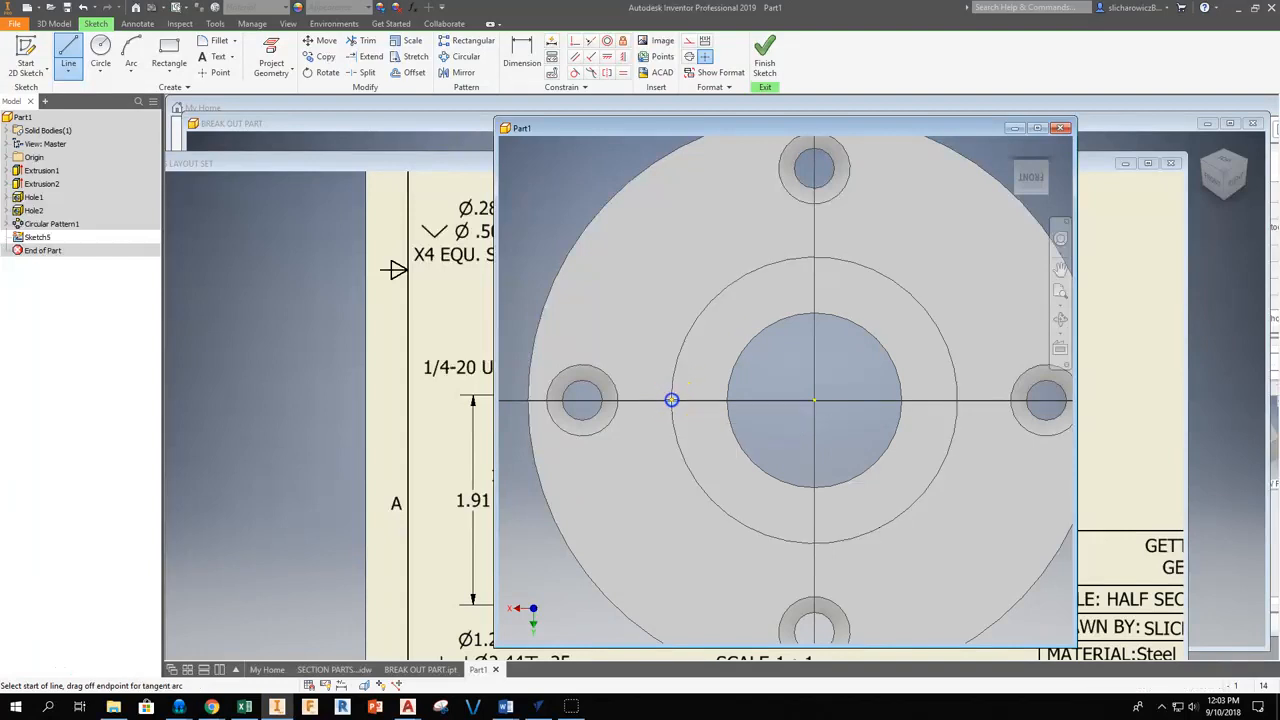
pyautogui.scroll(2, 636, 400)
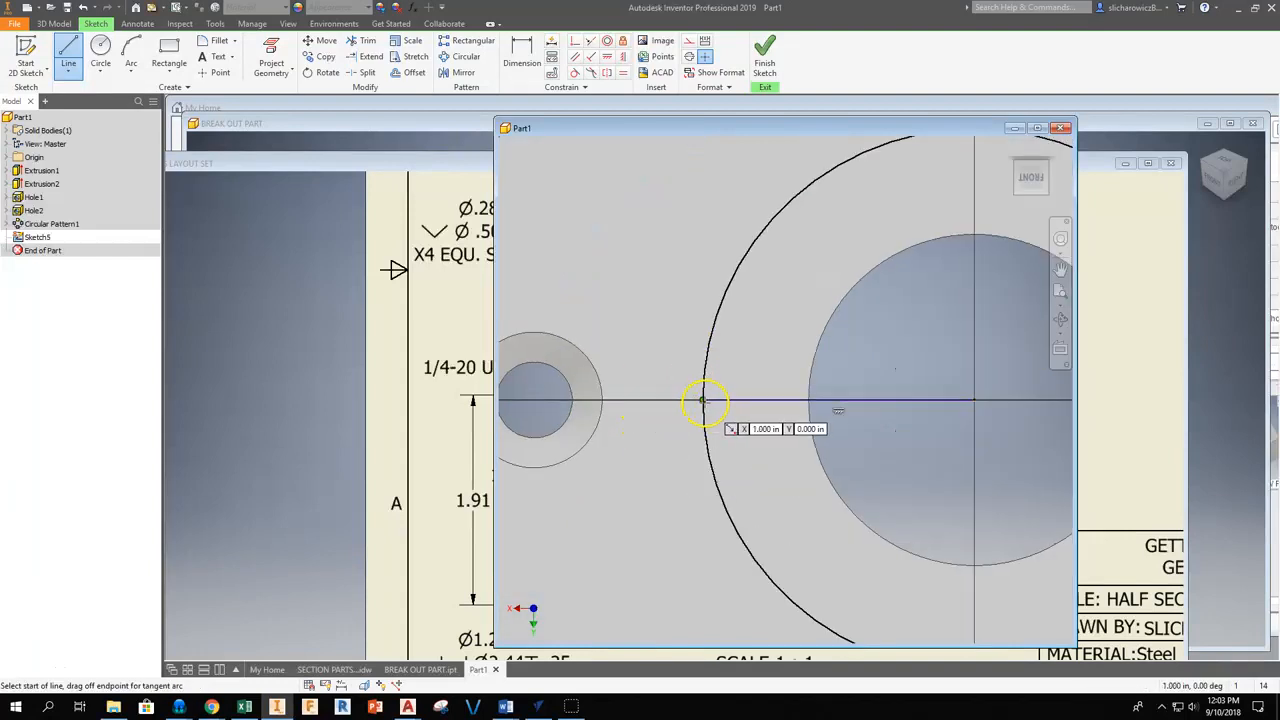
pyautogui.click(765, 65)
# Step: Create a work plane tangent to the boss's cylindrical surface through the sketched line's outer endpoint
pyautogui.scroll(3, 718, 325)
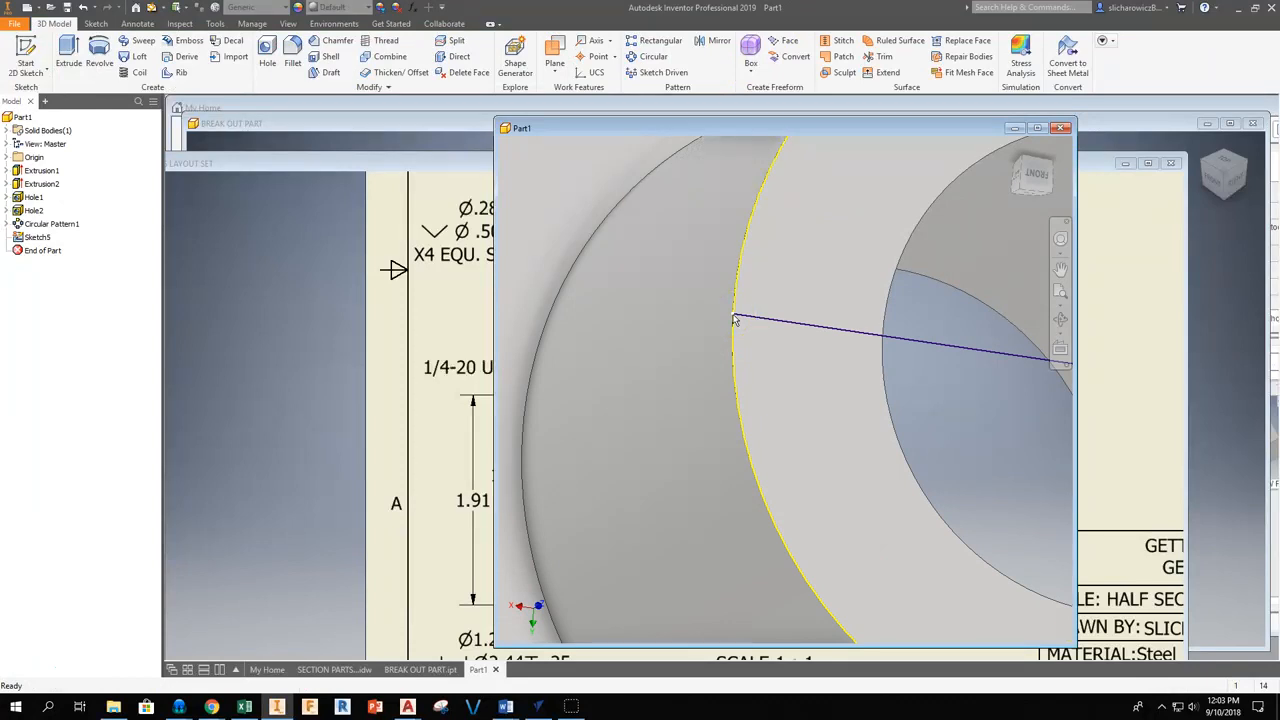
pyautogui.scroll(-3, 765, 290)
pyautogui.moveTo(771, 286); pyautogui.dragTo(813, 304, button='middle')
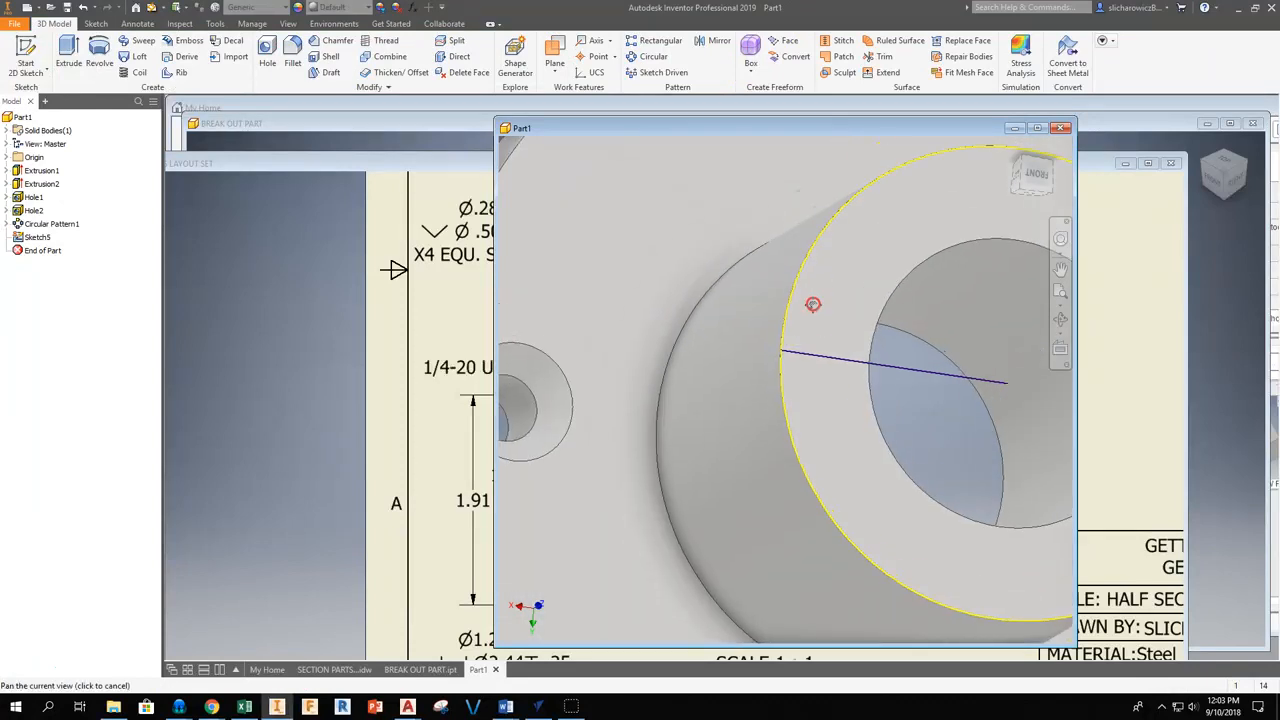
pyautogui.click(555, 64)
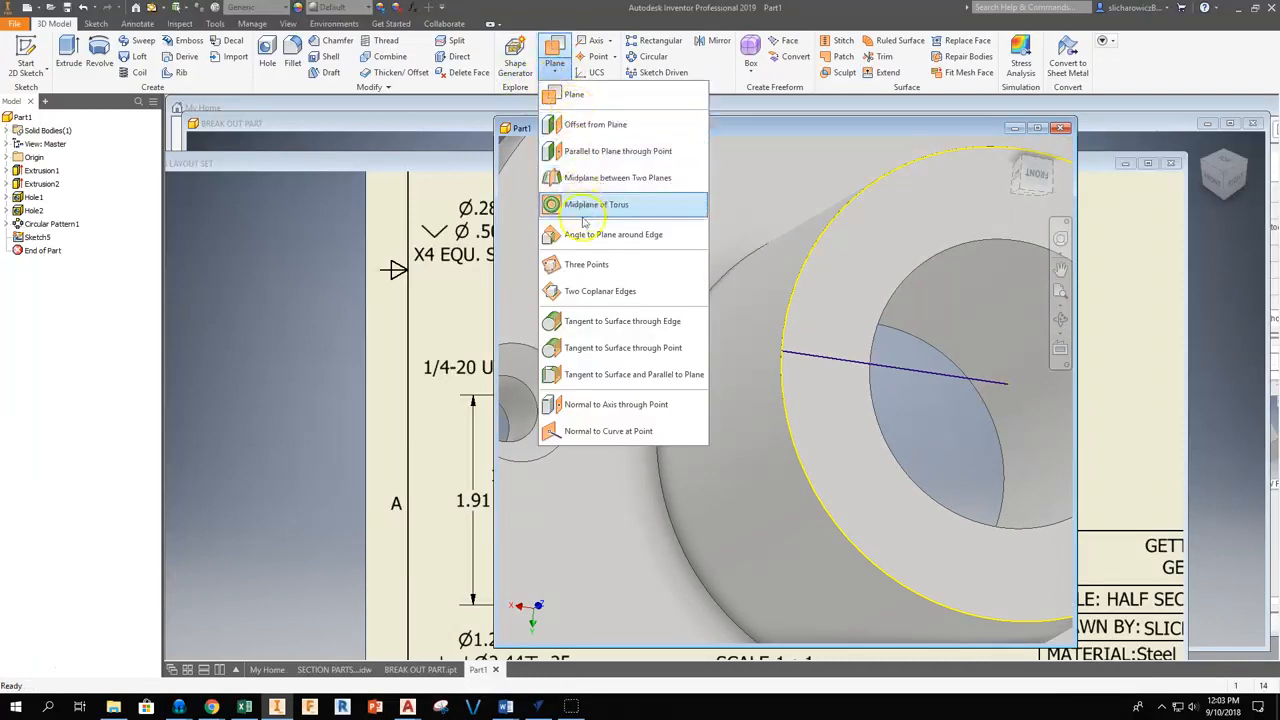
pyautogui.click(598, 352)
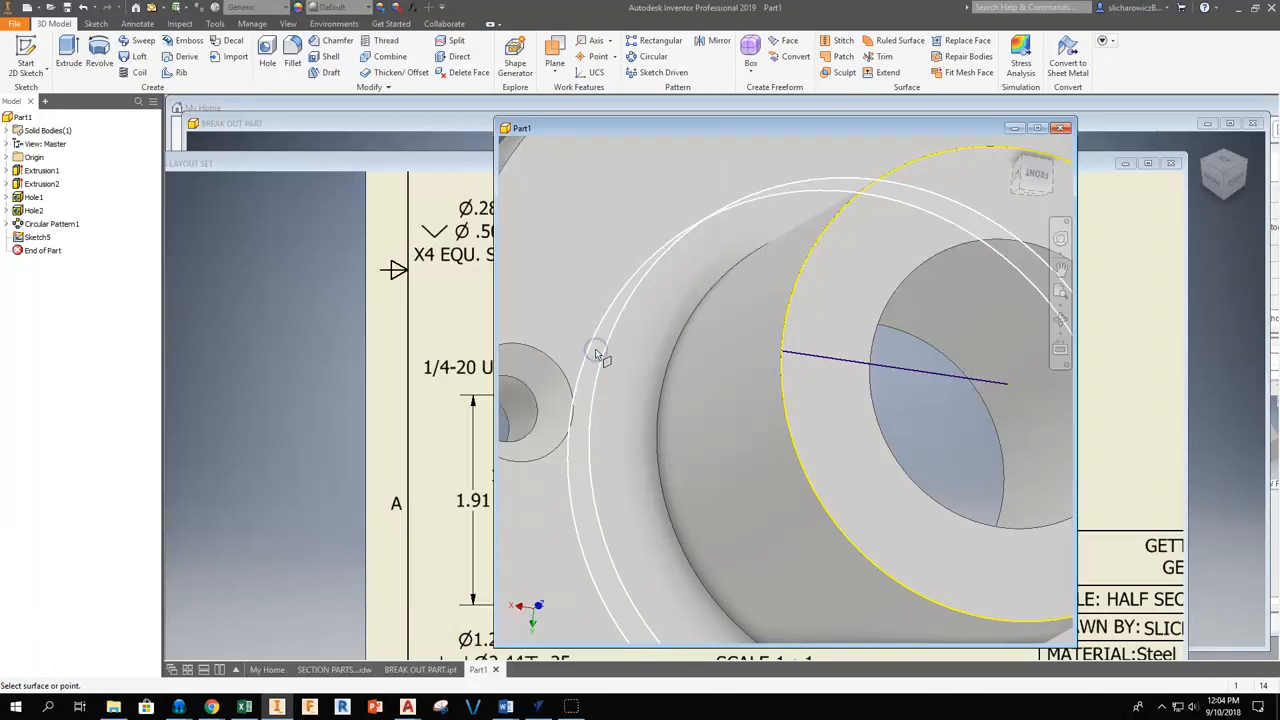
pyautogui.click(782, 352)
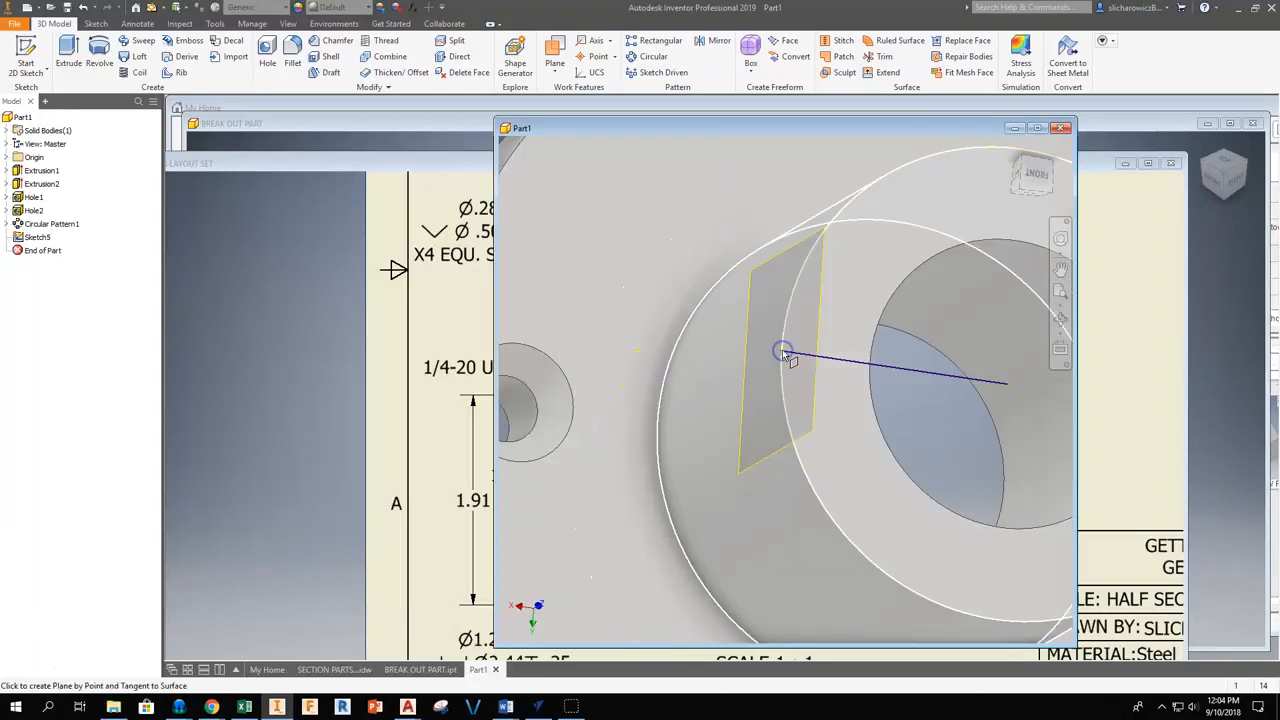
pyautogui.scroll(4, 703, 410)
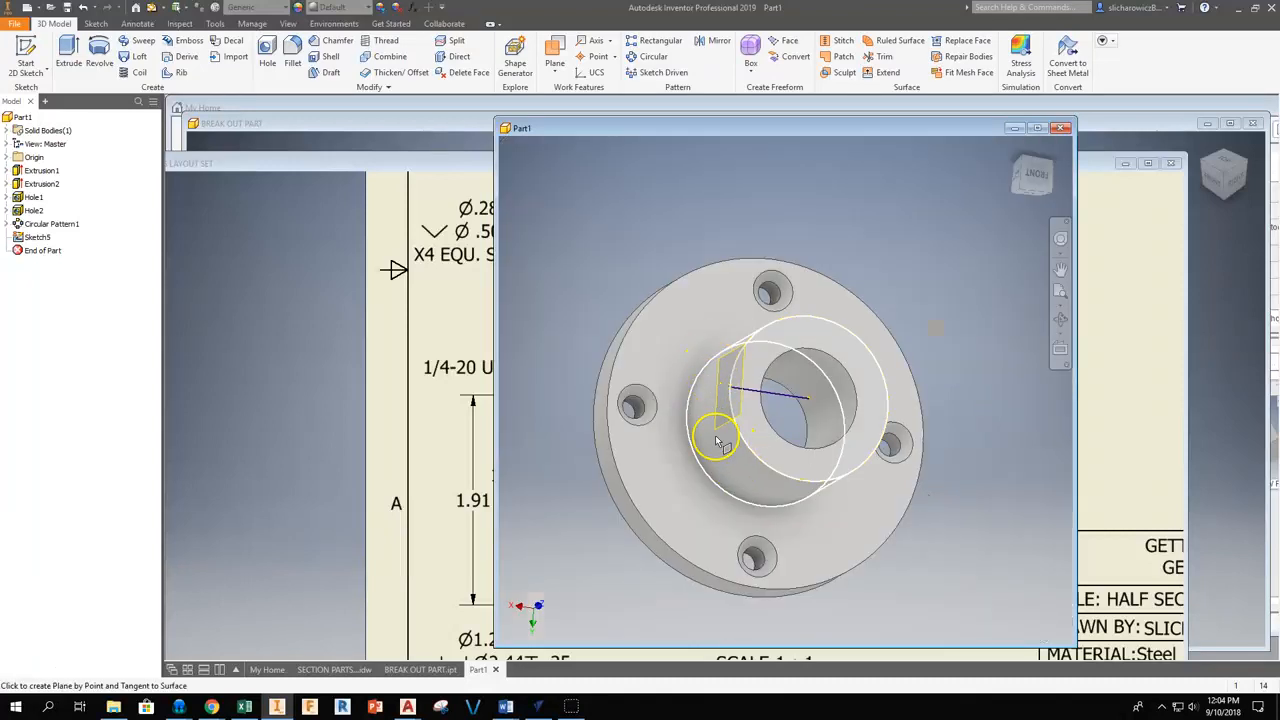
pyautogui.click(713, 430)
pyautogui.scroll(-3, 740, 386)
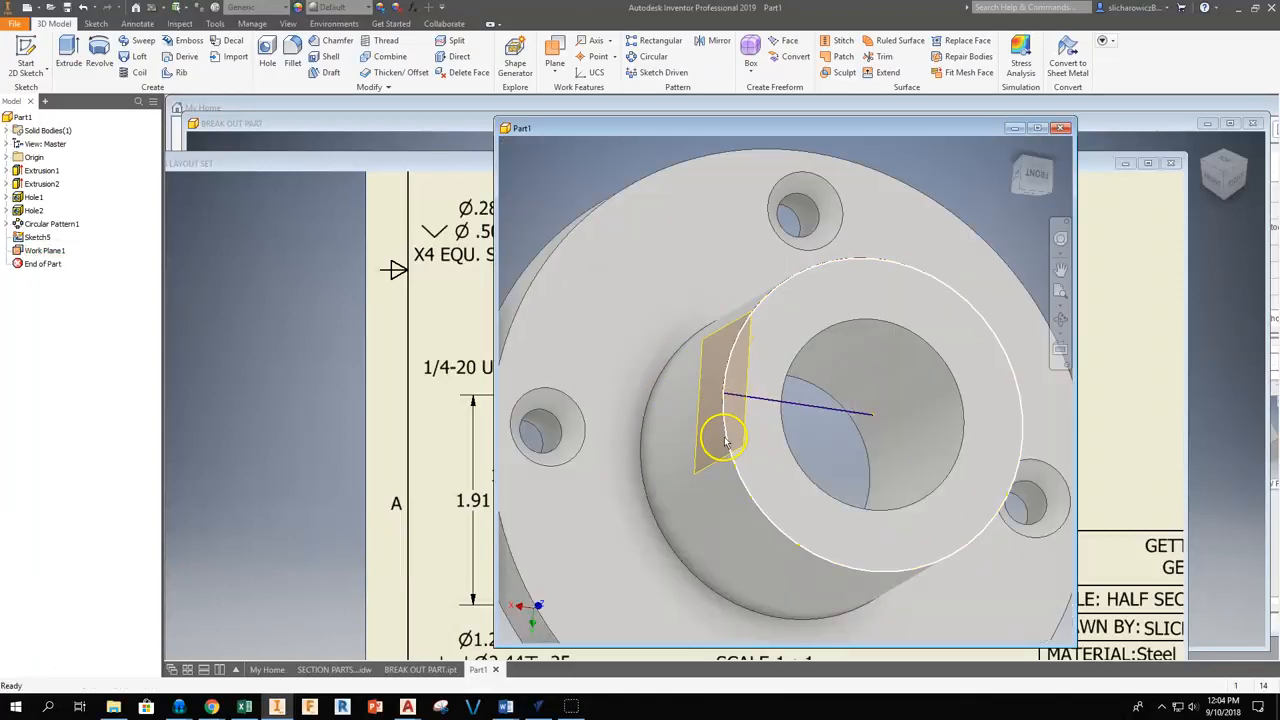
# Step: Start a 2D sketch on the work plane tangent to the boss
pyautogui.moveTo(727, 379); pyautogui.dragTo(811, 347)
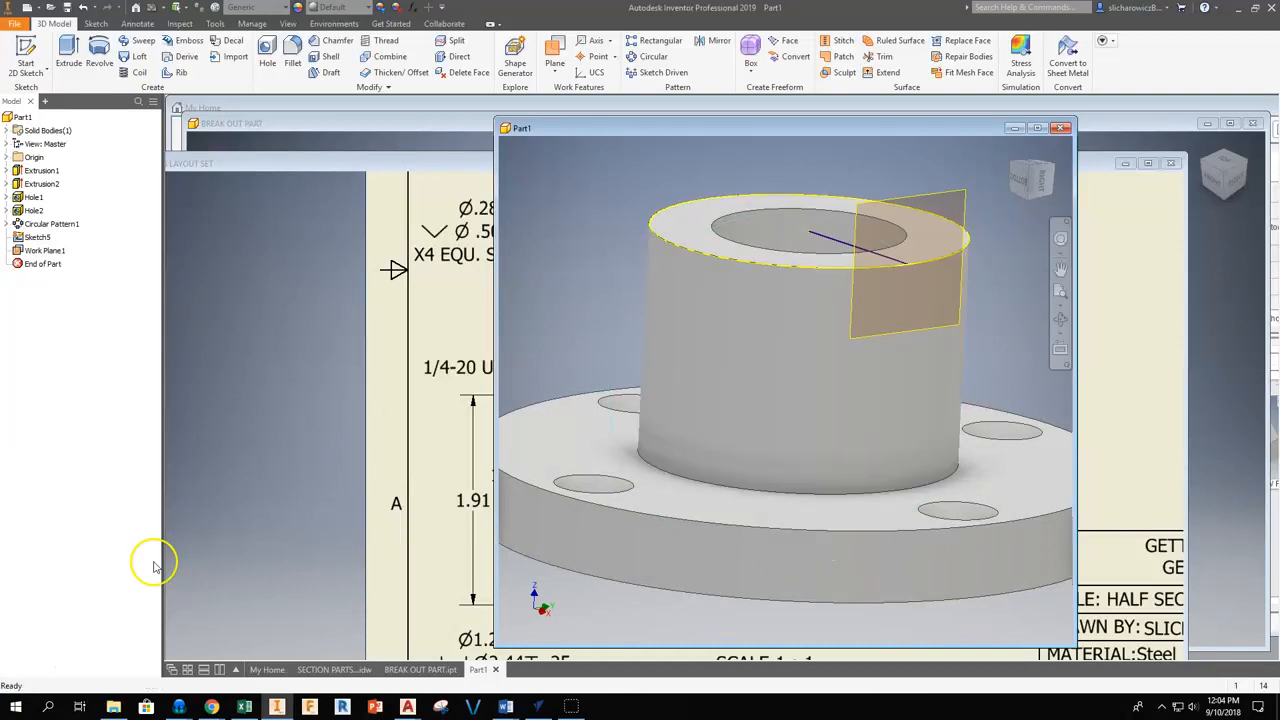
pyautogui.press('F5')
pyautogui.click(725, 290)
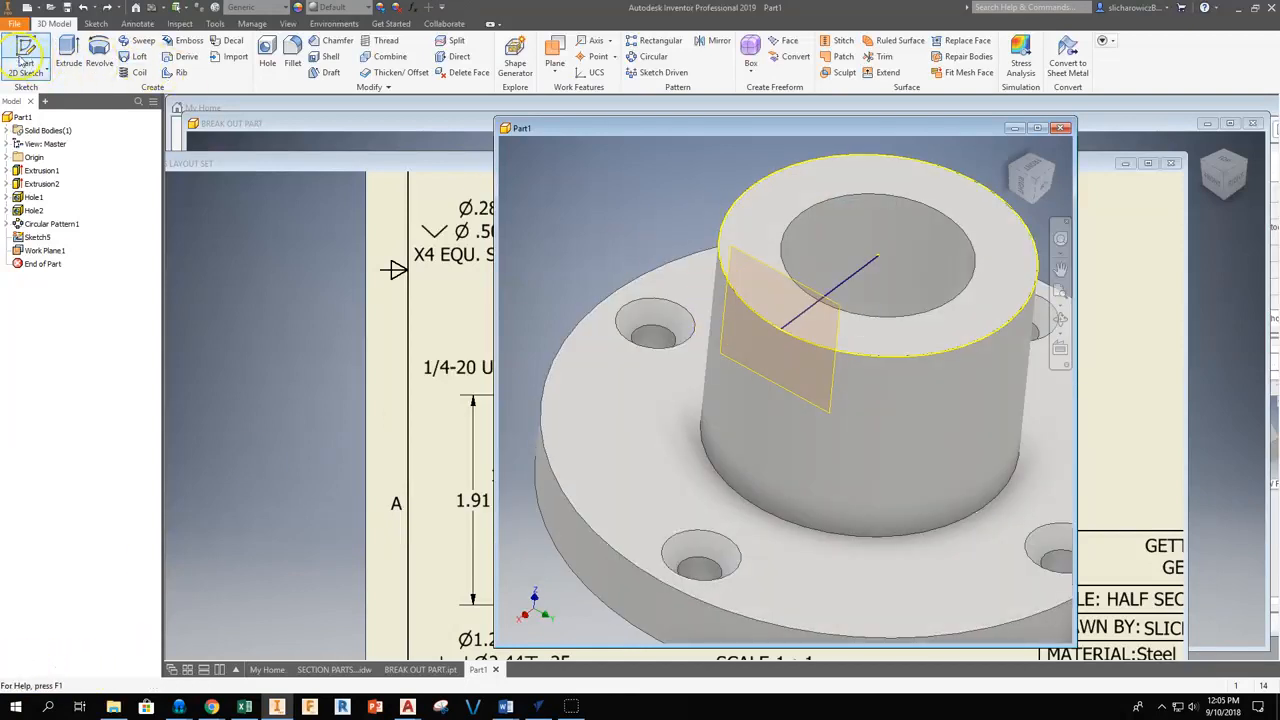
pyautogui.click(26, 50)
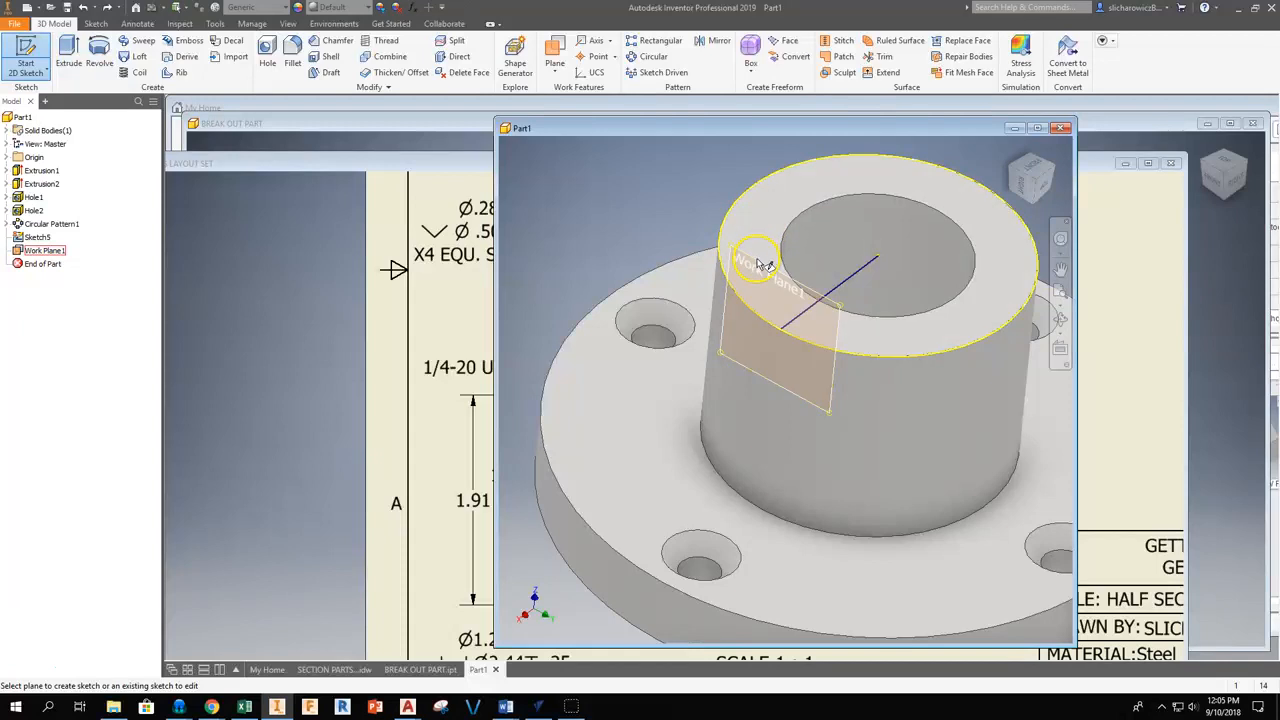
pyautogui.click(760, 265)
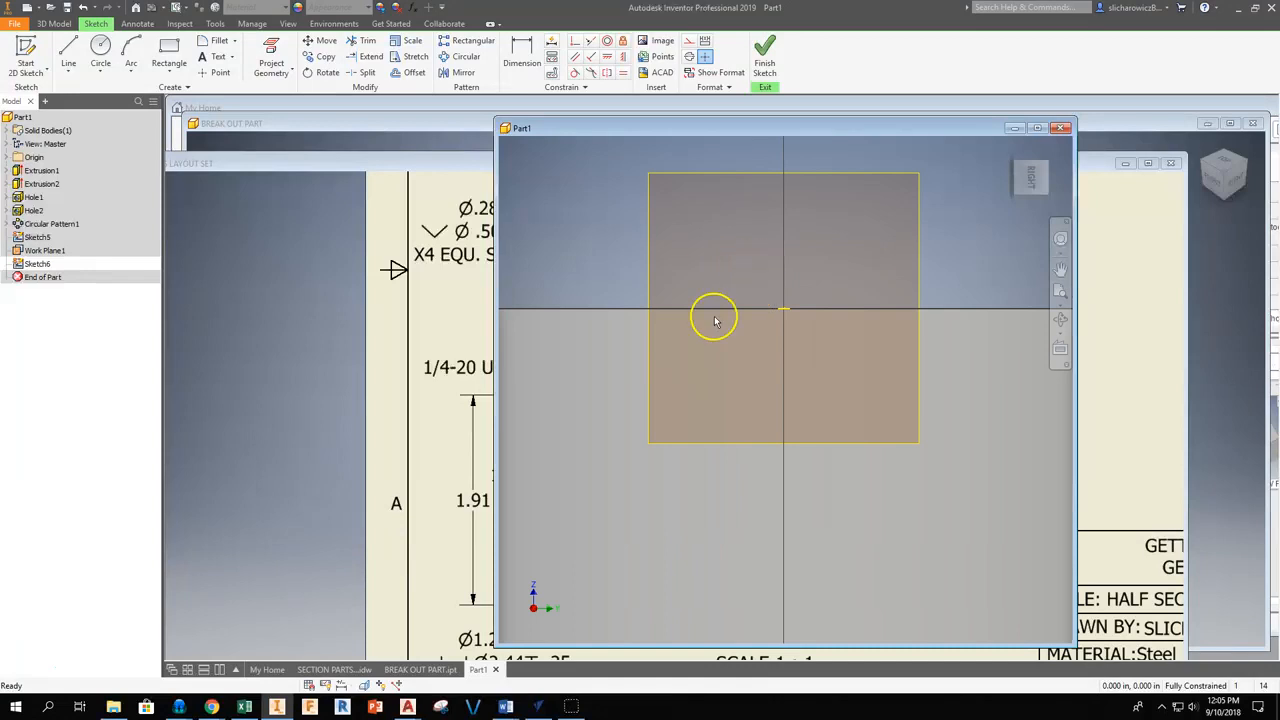
pyautogui.press('F4')
pyautogui.moveTo(720, 369)
pyautogui.mouseDown()
pyautogui.moveTo(903, 431)
pyautogui.moveTo(814, 398)
pyautogui.mouseUp()
# Step: Check the side hole's height in the drawing and sketch a 0.5 in vertical line down from the radial line's outer endpoint
pyautogui.click(383, 378)
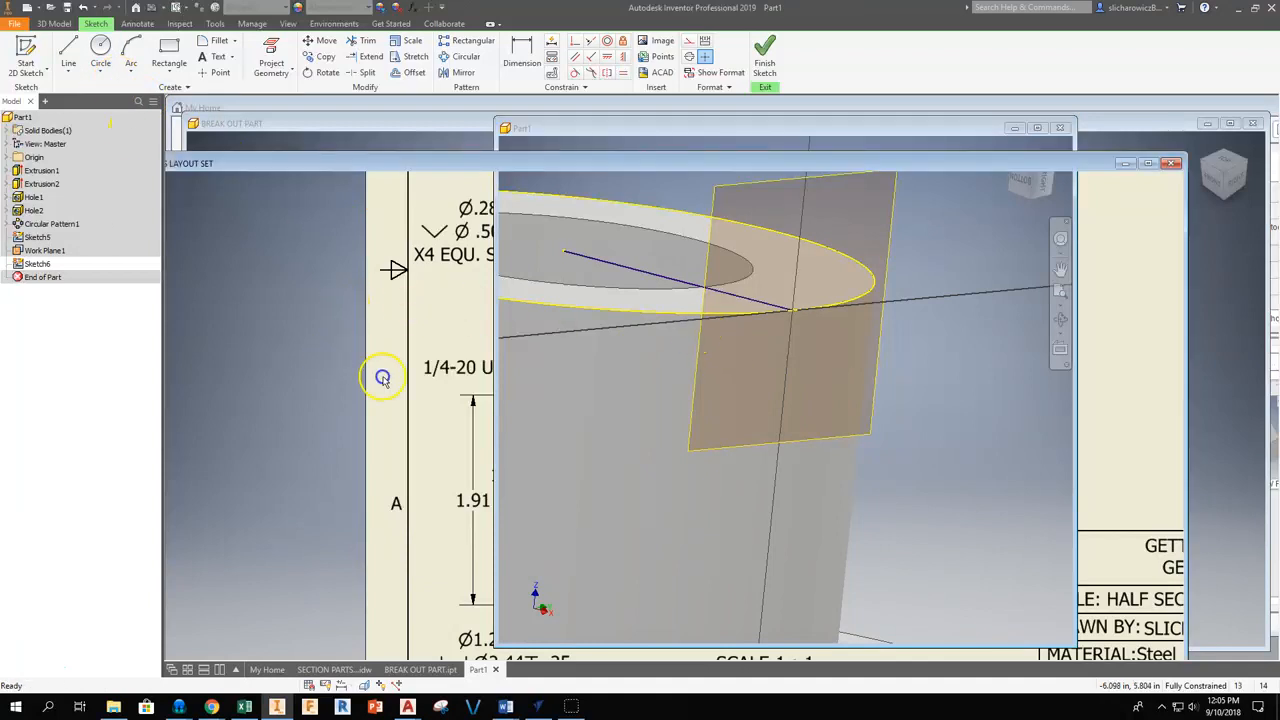
pyautogui.click(677, 450)
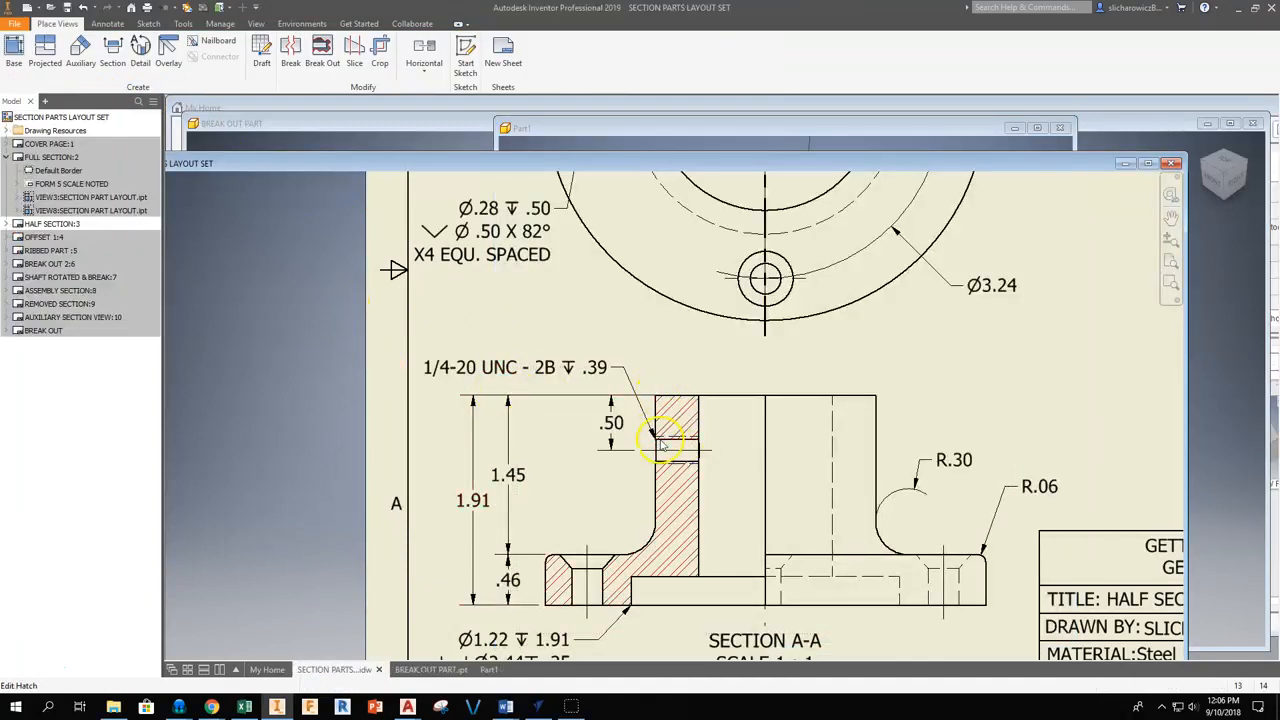
pyautogui.click(614, 420)
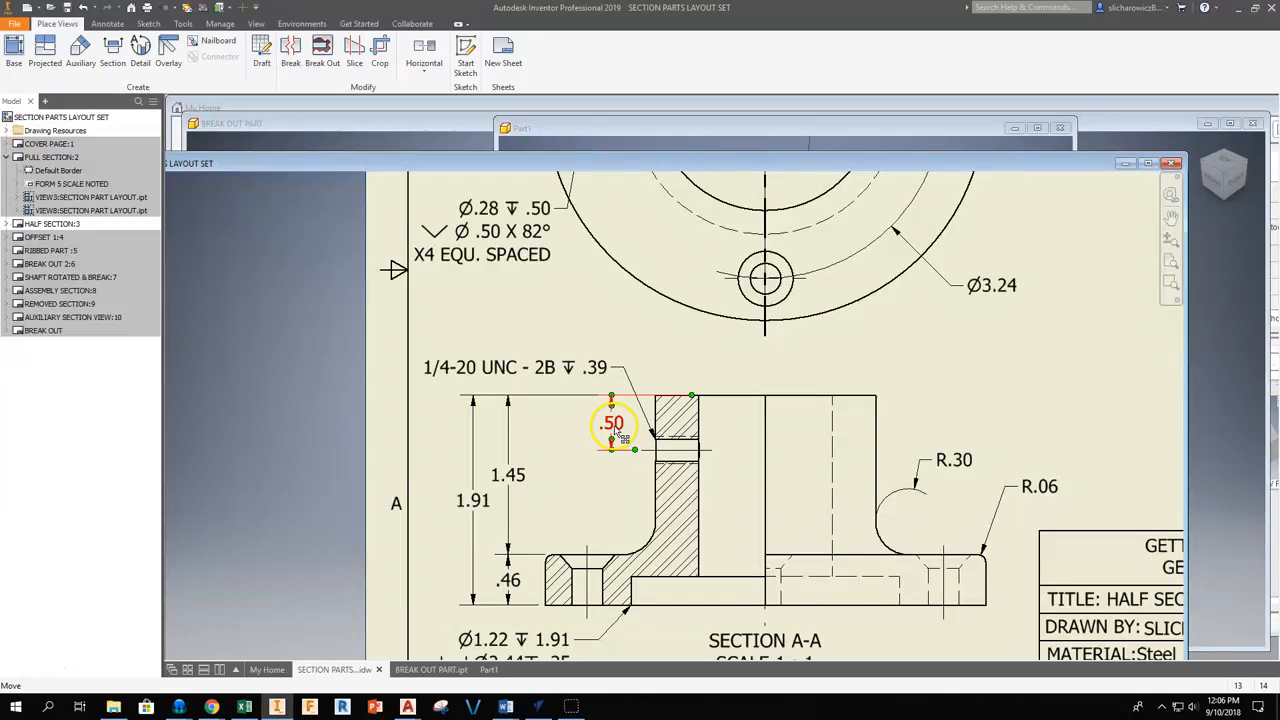
pyautogui.doubleClick(596, 131)
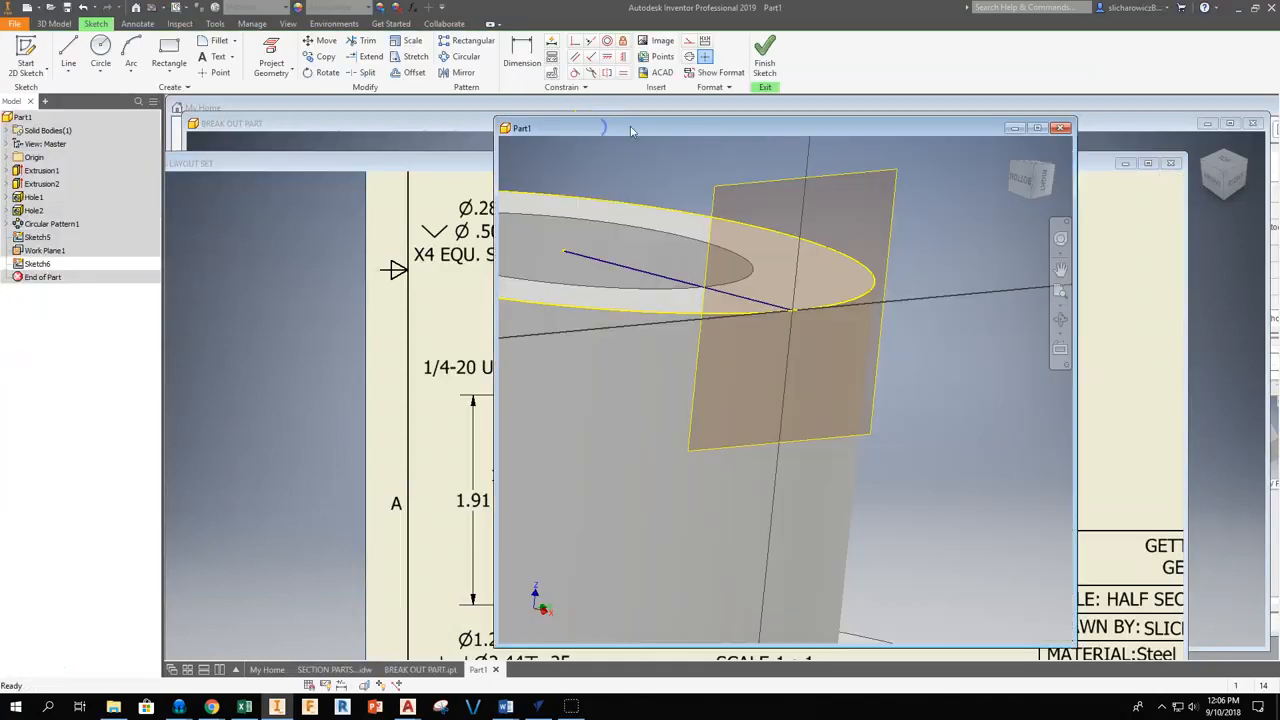
pyautogui.moveTo(614, 129); pyautogui.dragTo(646, 131)
pyautogui.press('l')
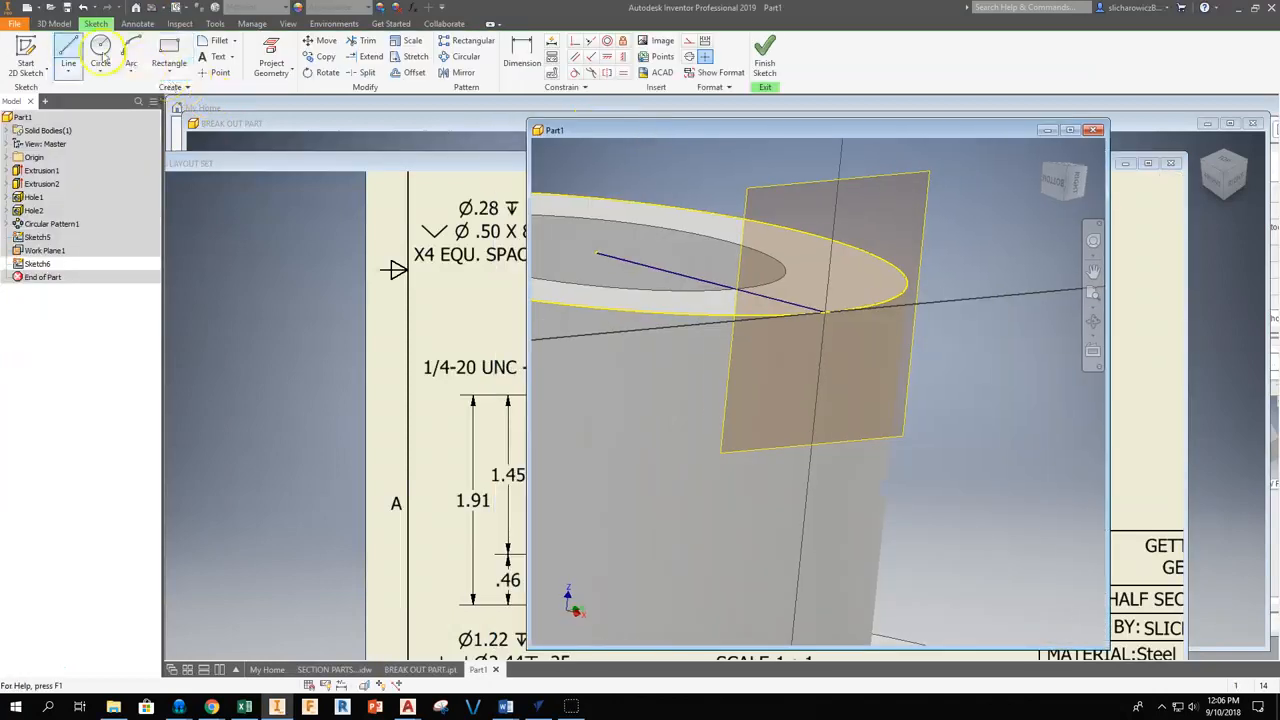
pyautogui.click(824, 313)
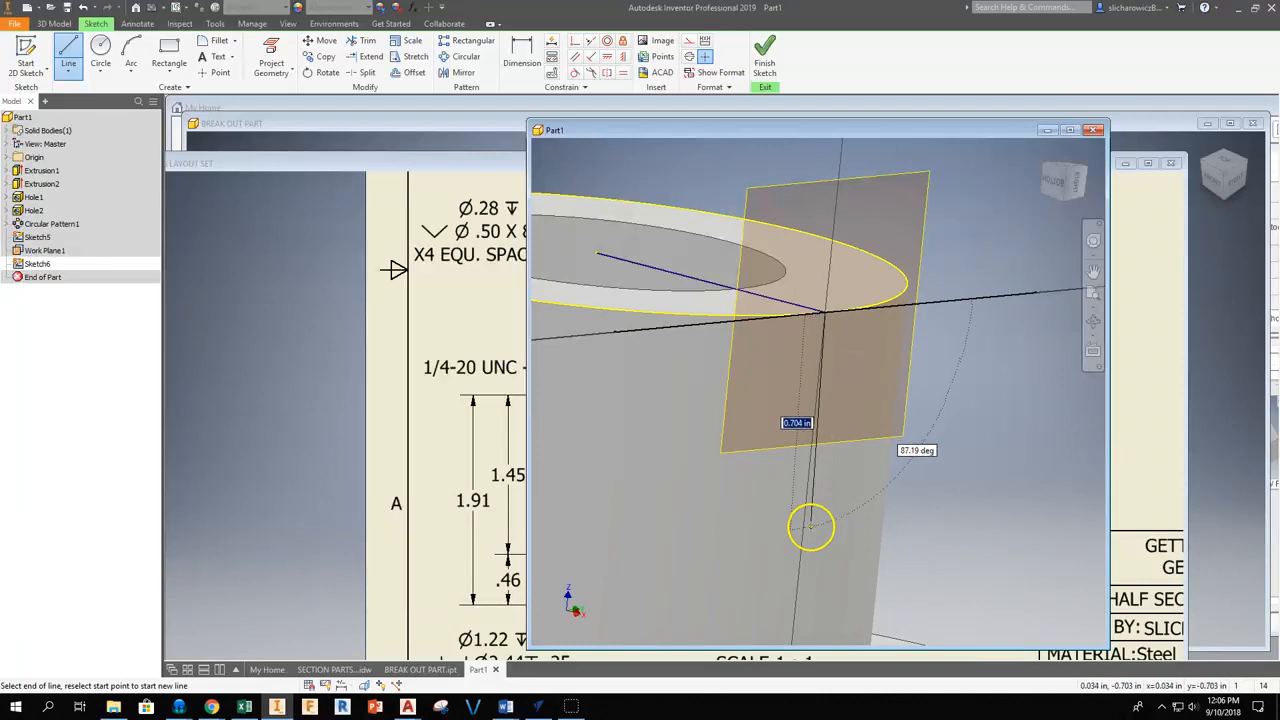
pyautogui.press('Return')
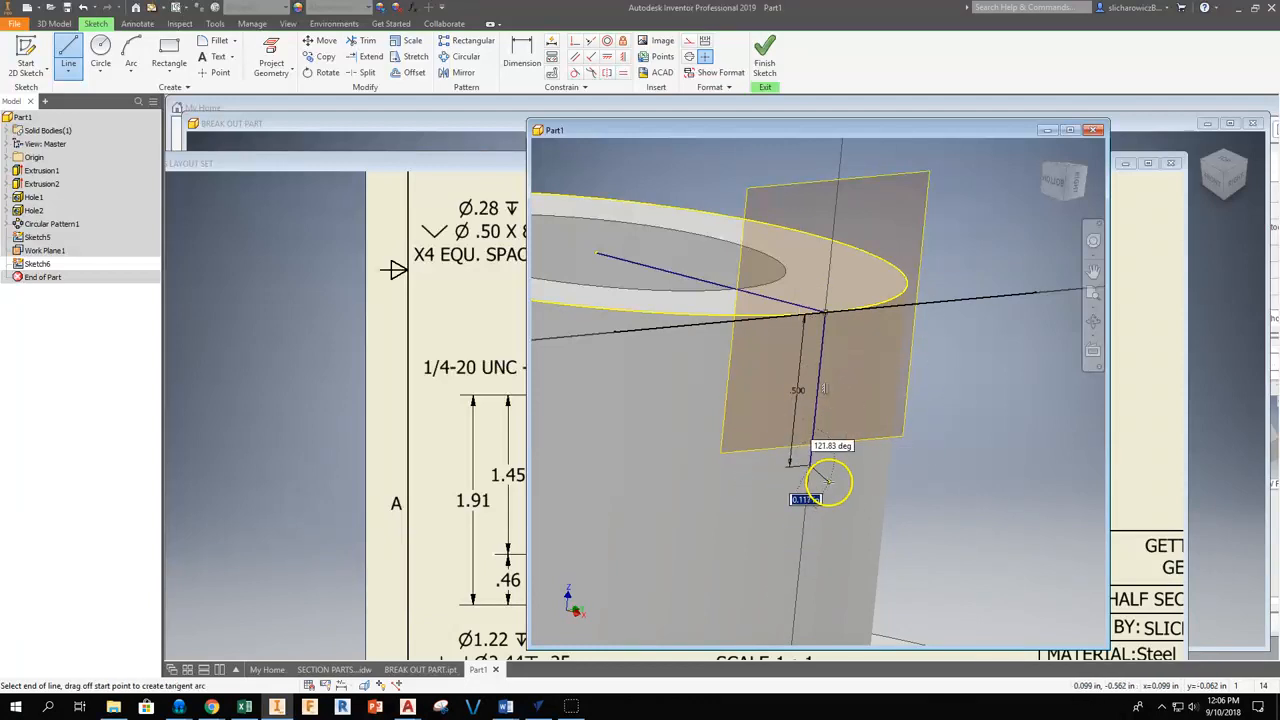
pyautogui.press('Escape')
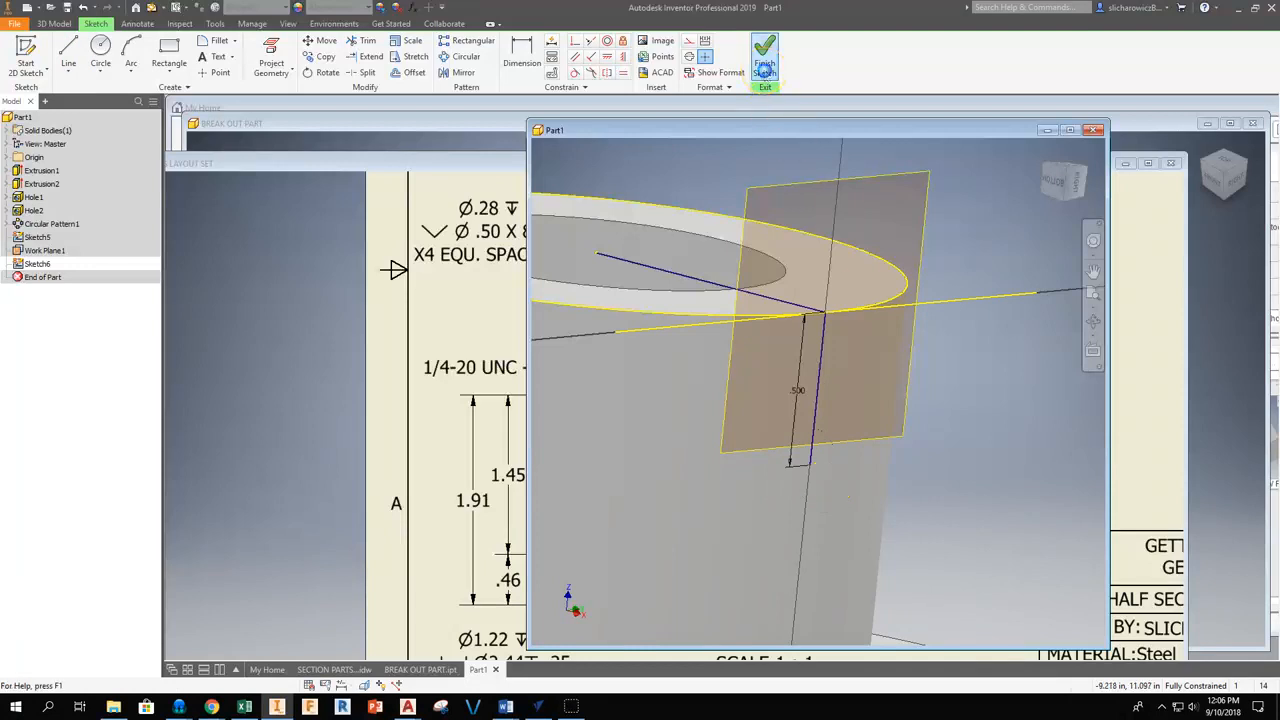
# Step: Finish the sketch and start a tapped hole without a seat at the vertical line's lower endpoint
pyautogui.click(764, 68)
pyautogui.click(805, 474)
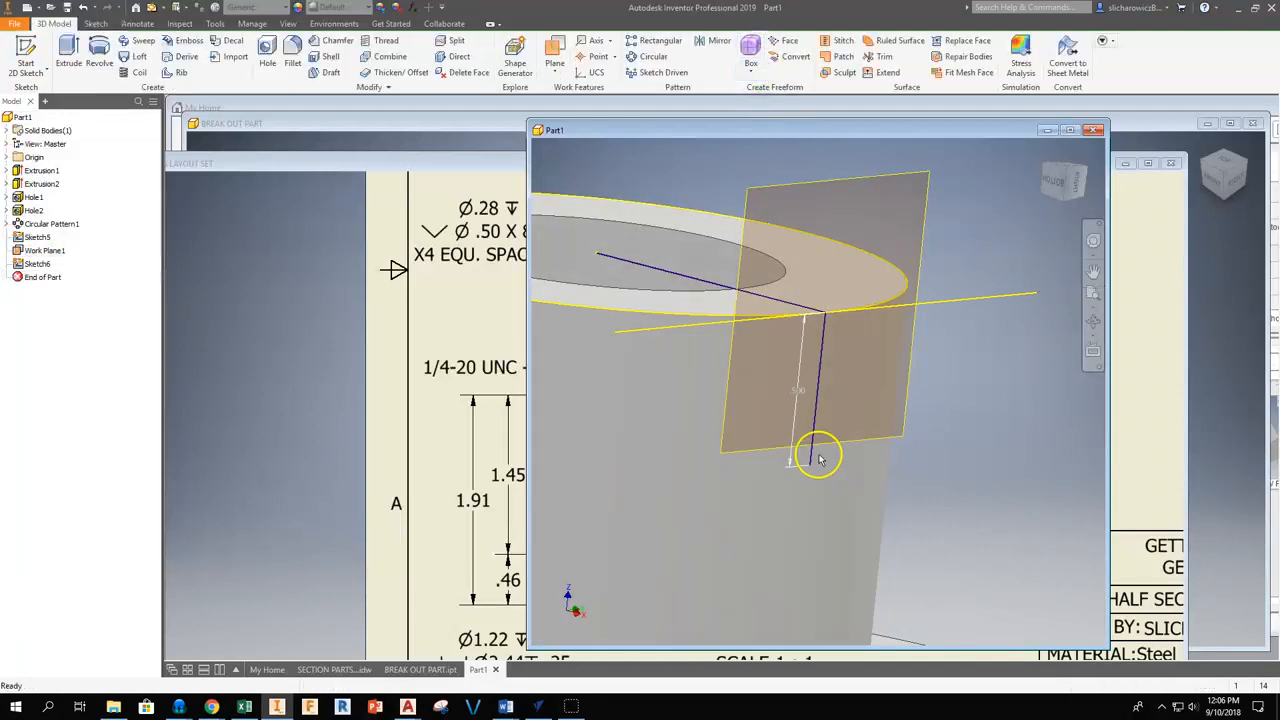
pyautogui.click(267, 52)
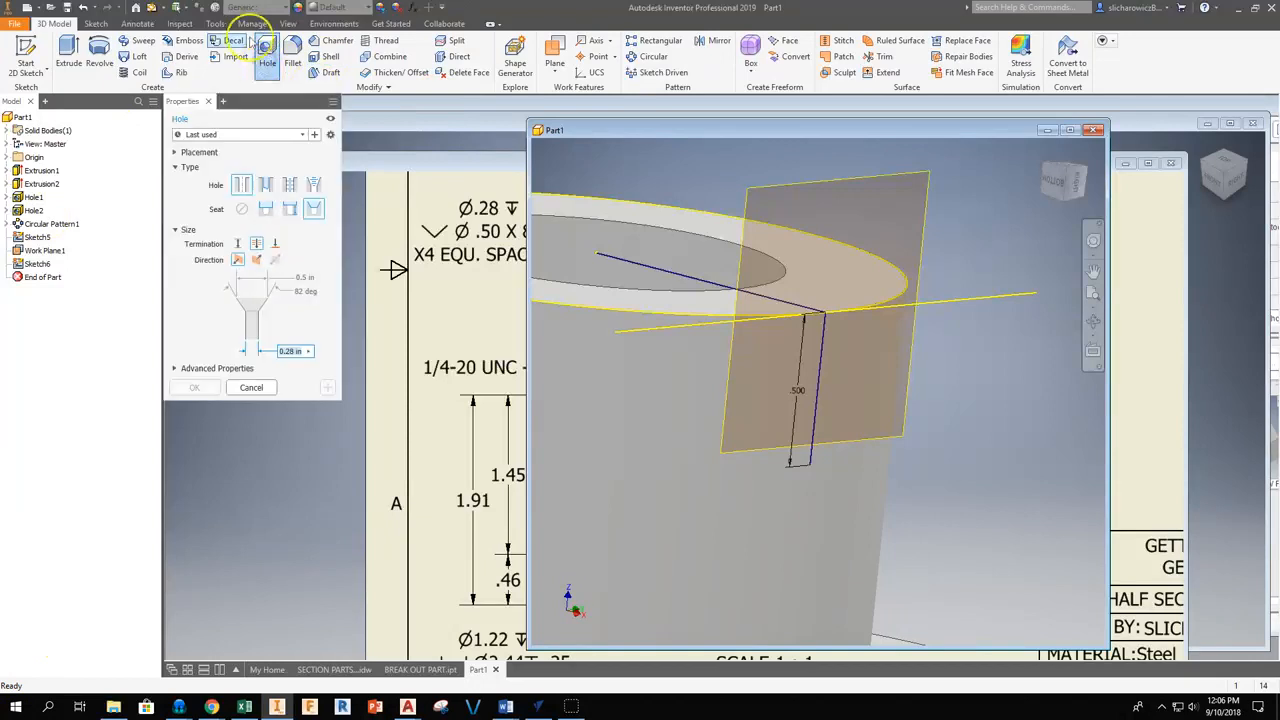
pyautogui.click(810, 467)
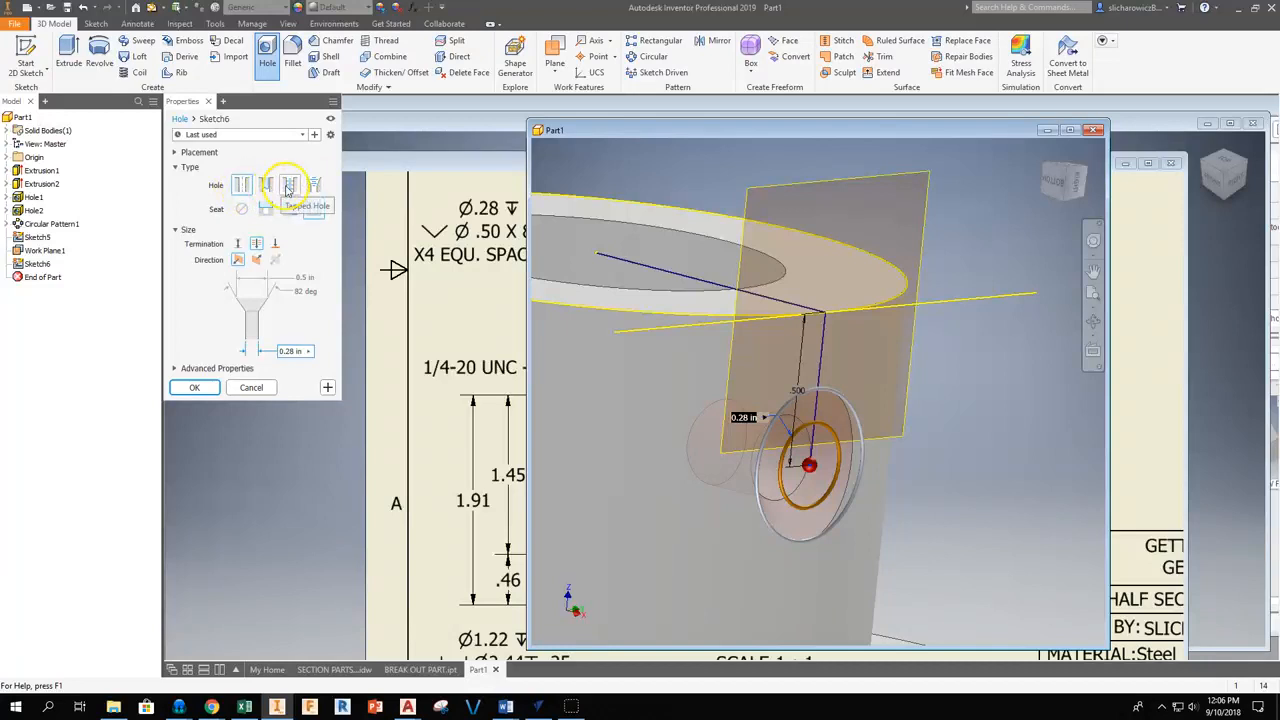
pyautogui.click(287, 186)
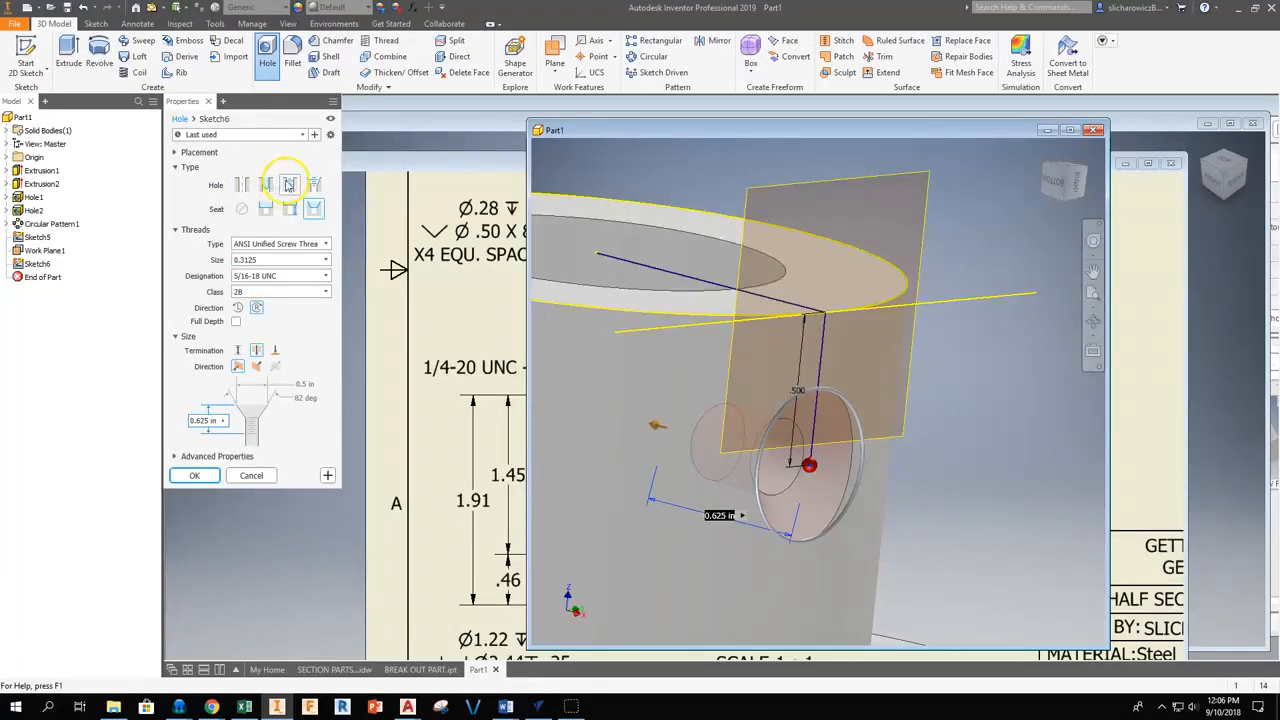
pyautogui.click(240, 210)
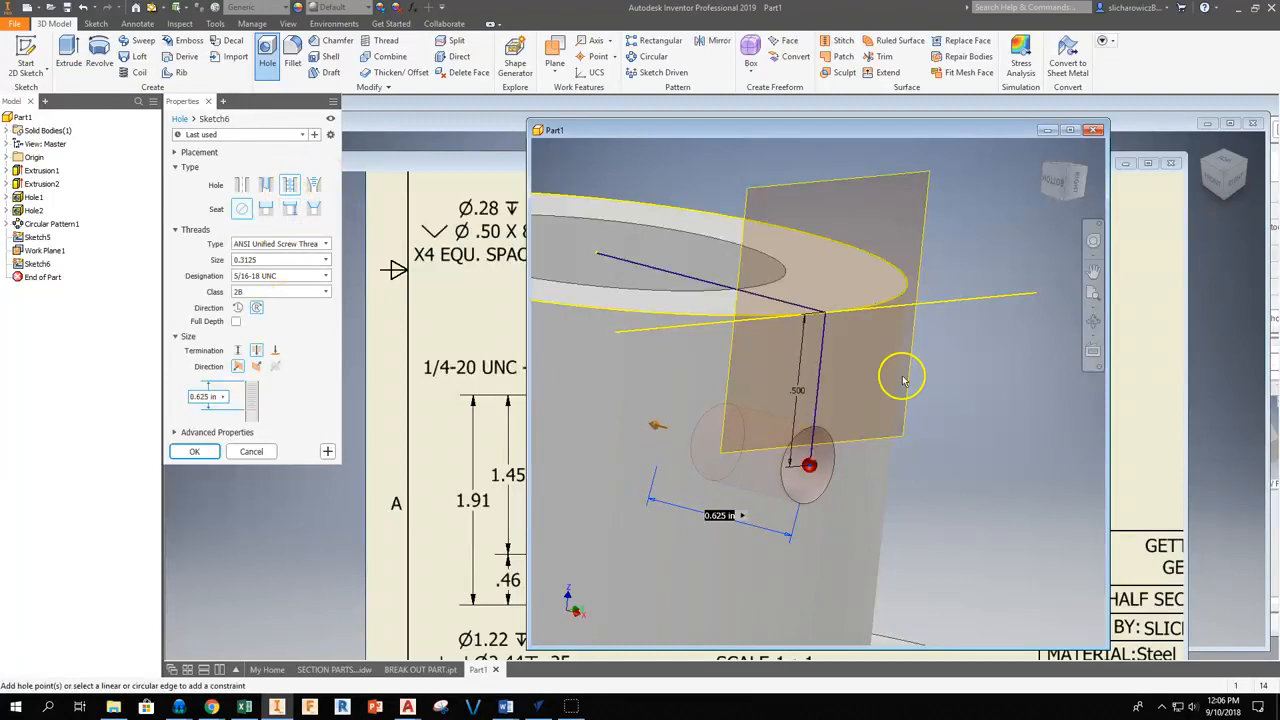
# Step: Set the tapped hole's thread to size 0.25, 1/4-20 UNC, with a depth of 0.39 in and create it
pyautogui.moveTo(638, 133); pyautogui.dragTo(786, 132)
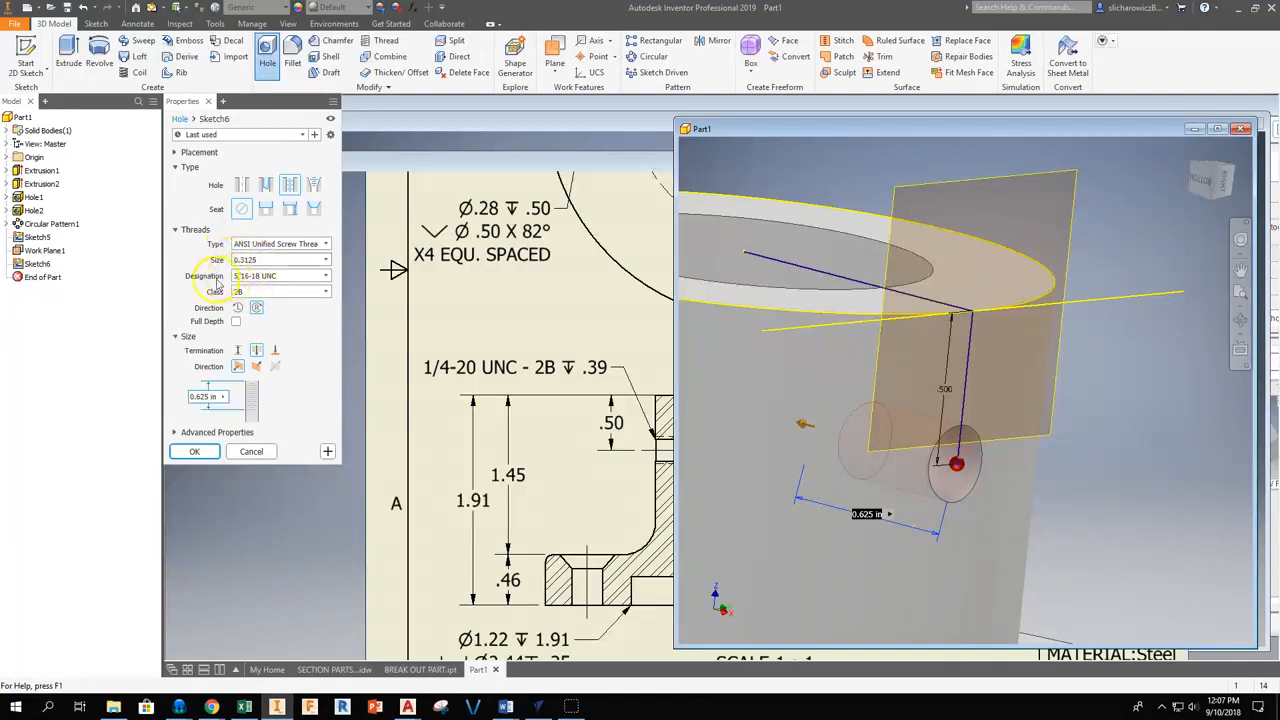
pyautogui.click(275, 260)
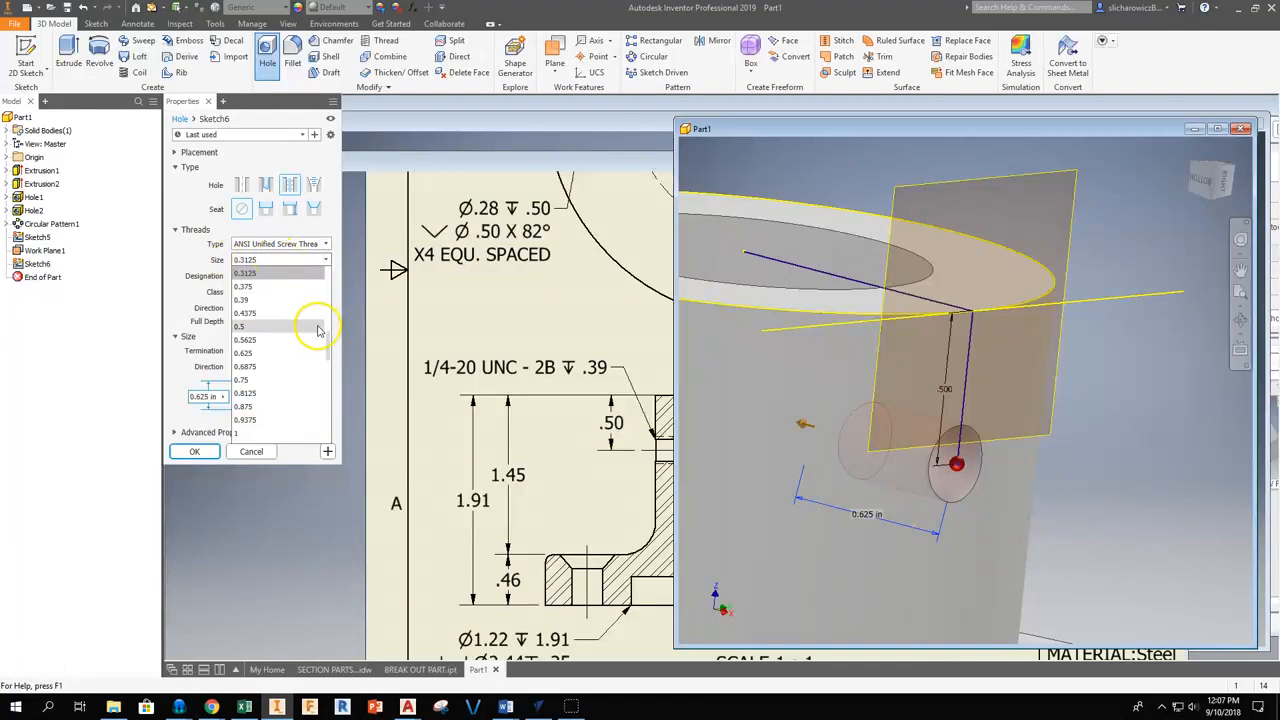
pyautogui.moveTo(328, 340); pyautogui.dragTo(327, 323)
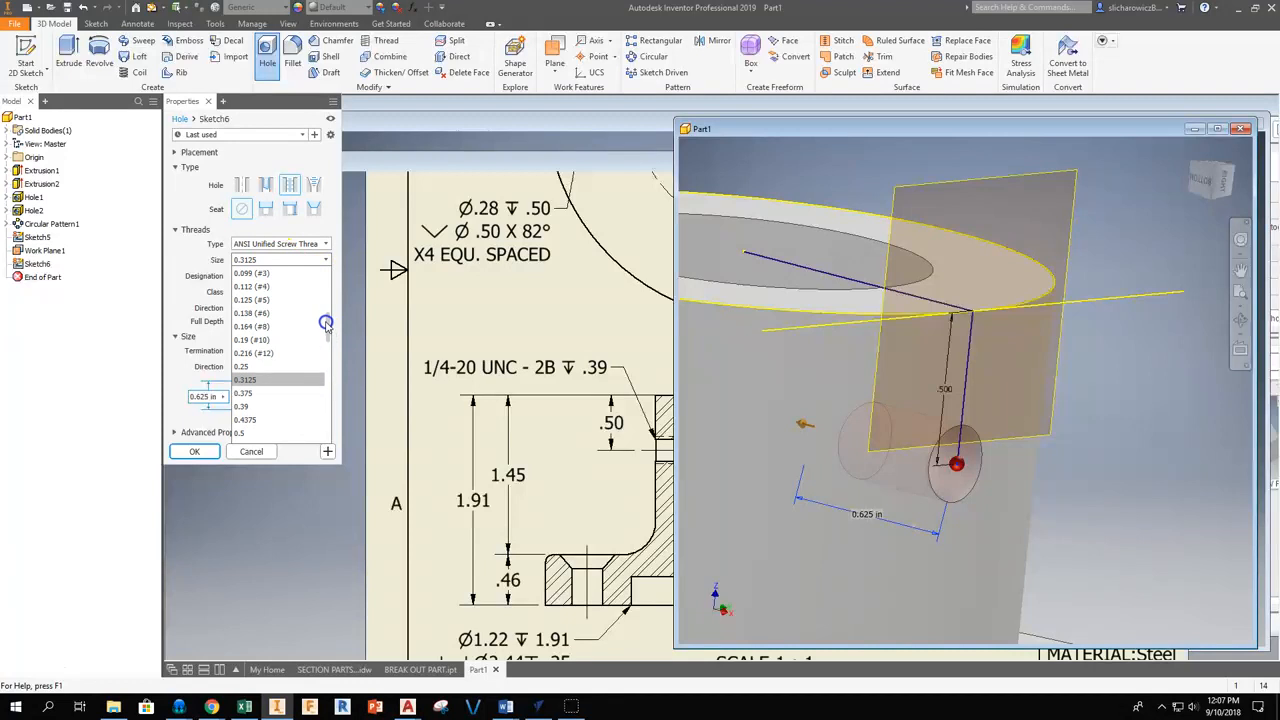
pyautogui.click(247, 368)
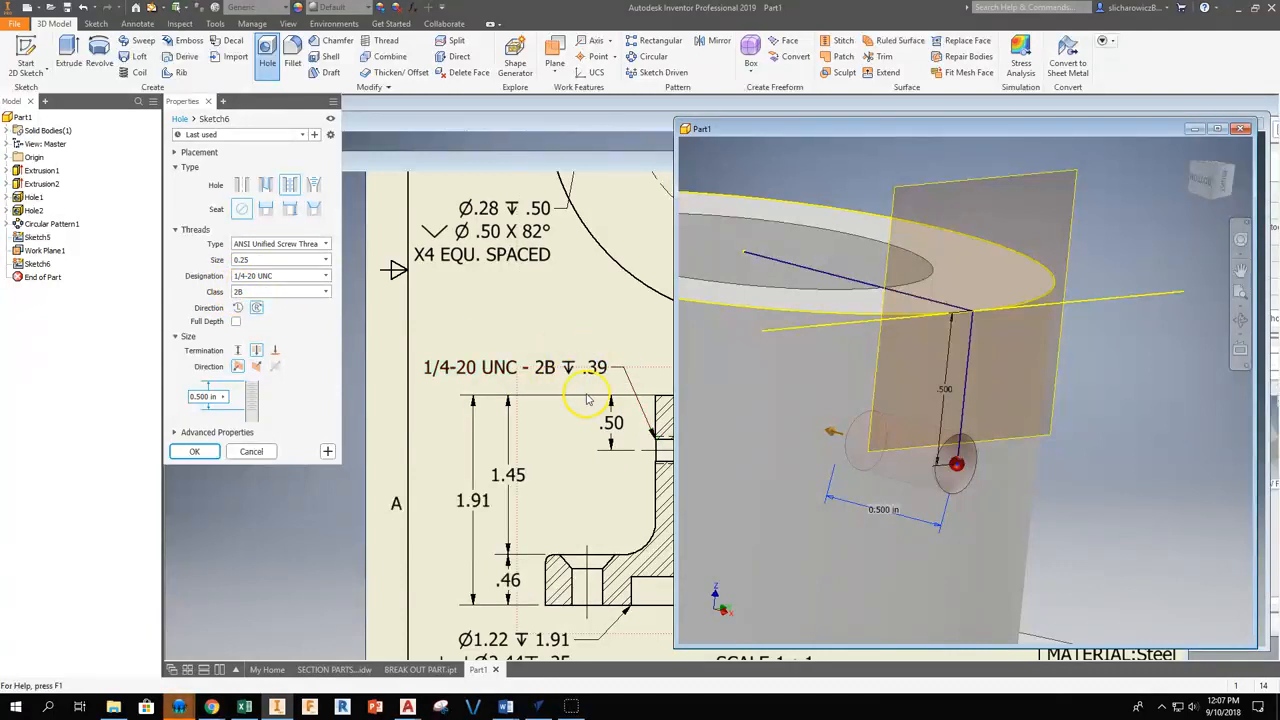
pyautogui.click(205, 398)
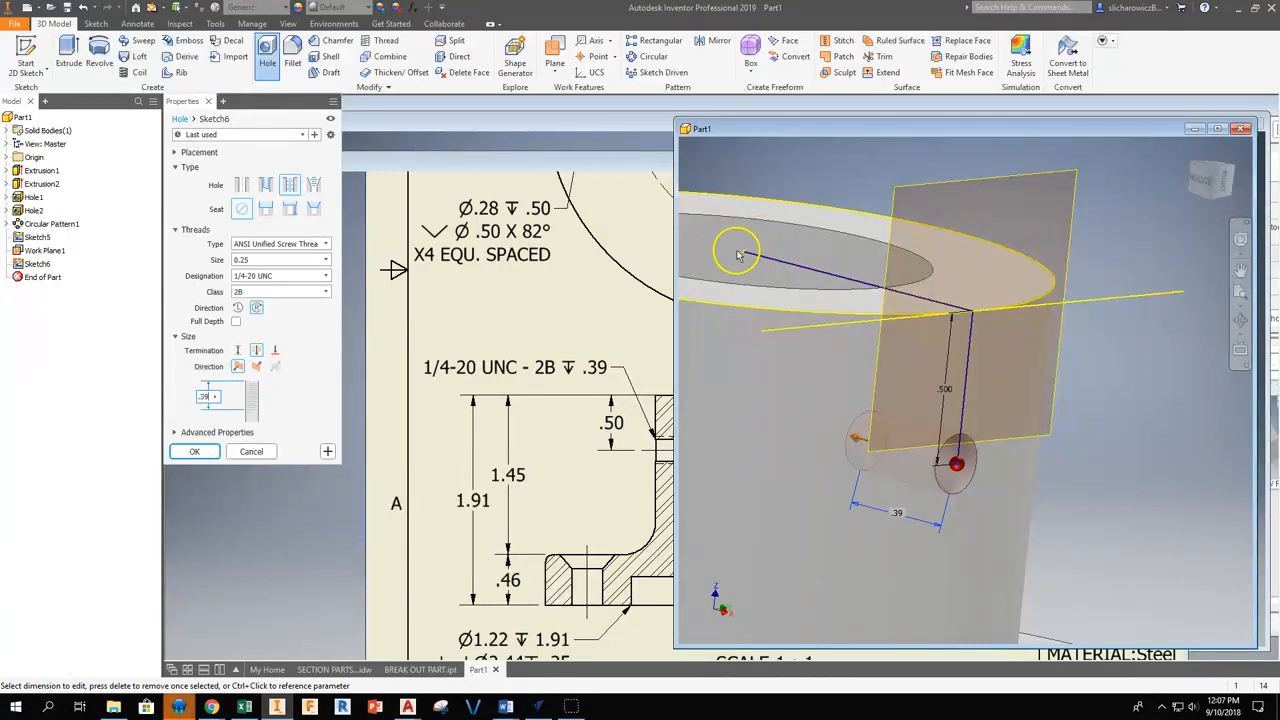
pyautogui.click(194, 451)
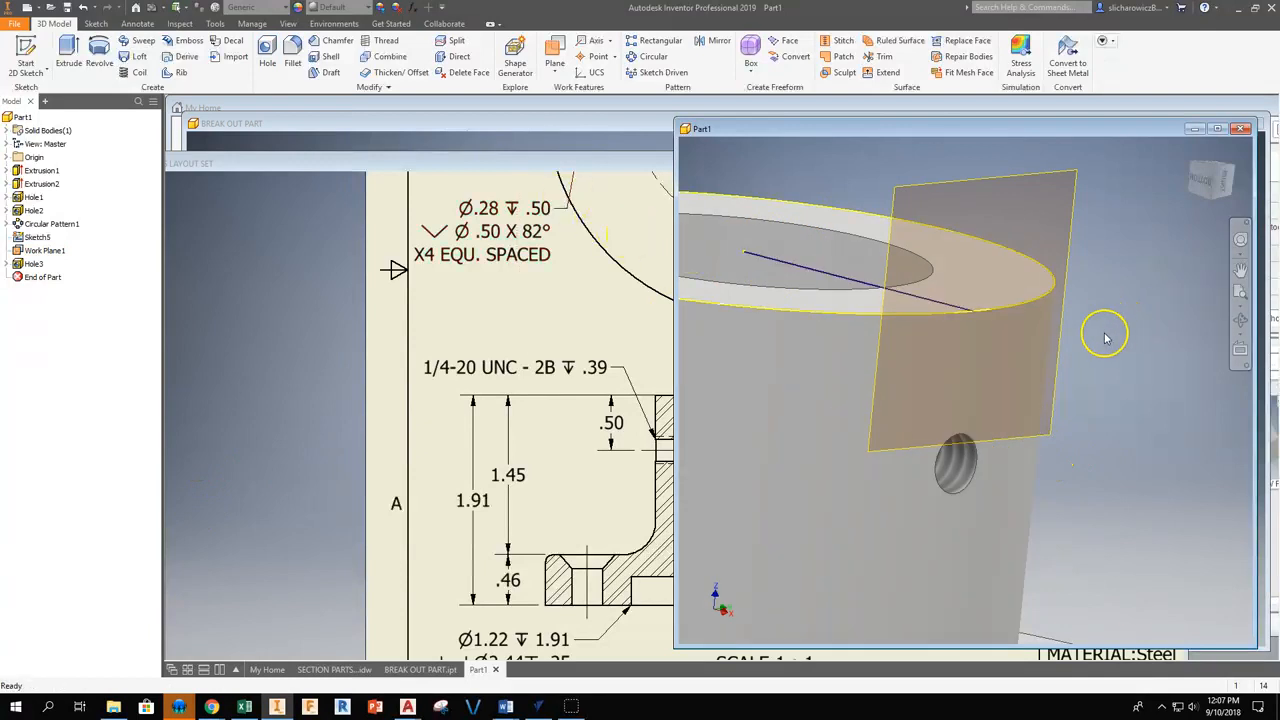
# Step: Examine the threaded side hole in the boss and the fillet radii in the half section drawing
pyautogui.keyDown('shift'); pyautogui.moveTo(959, 460); pyautogui.dragTo(817, 484, button='middle'); pyautogui.keyUp('shift')
pyautogui.scroll(-5, 969, 464)
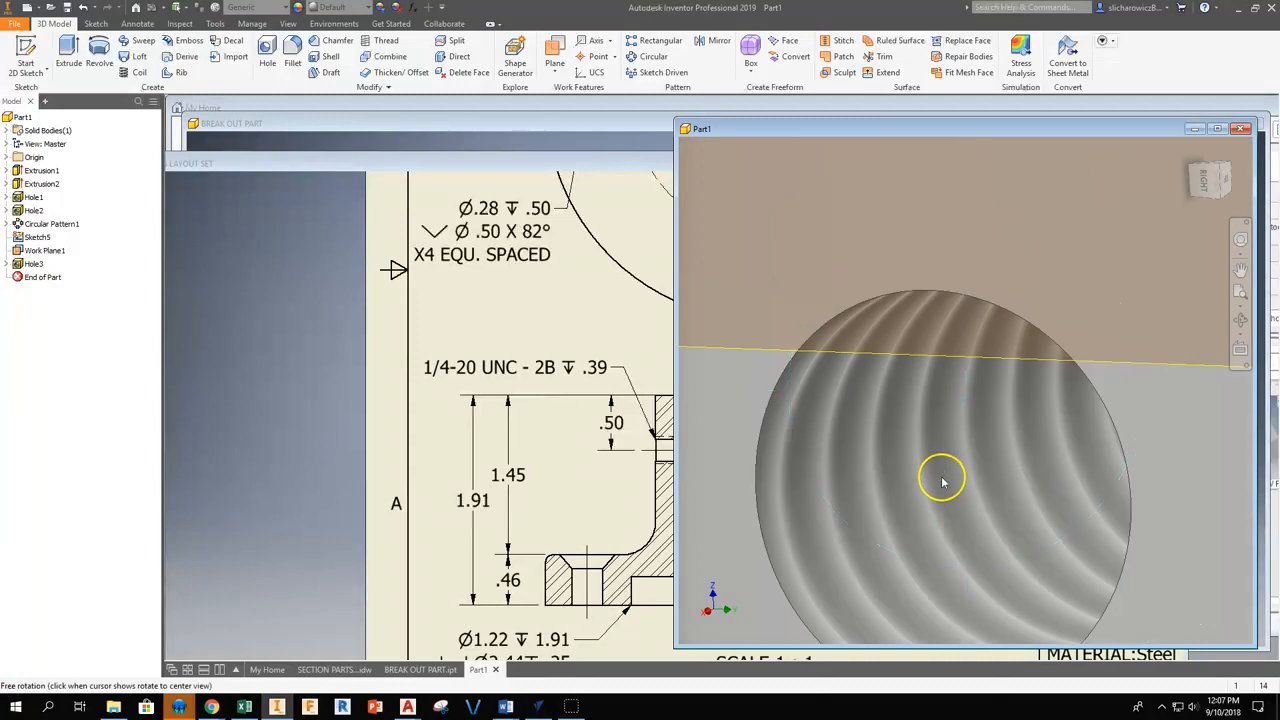
pyautogui.scroll(6, 949, 463)
pyautogui.keyDown('shift'); pyautogui.moveTo(936, 418); pyautogui.dragTo(900, 478, button='middle'); pyautogui.keyUp('shift')
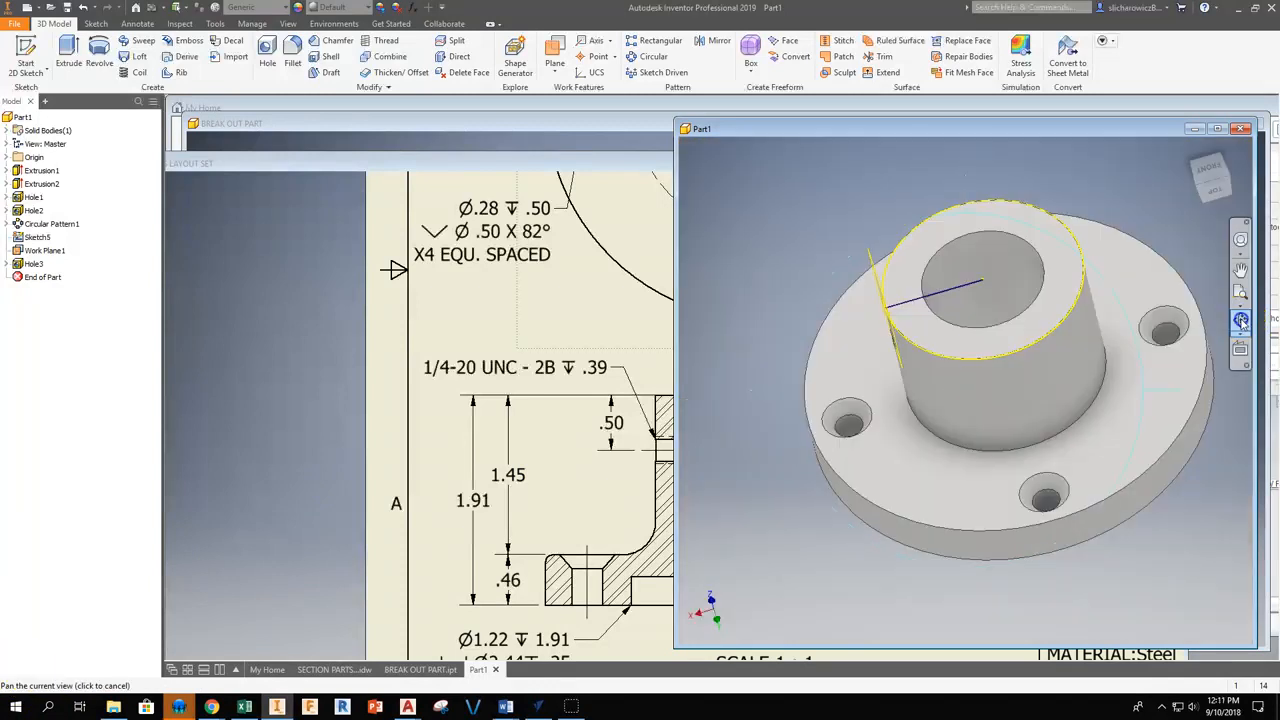
pyautogui.click(1239, 318)
pyautogui.moveTo(940, 400); pyautogui.dragTo(969, 376)
pyautogui.click(452, 309)
pyautogui.moveTo(578, 314); pyautogui.dragTo(342, 271, button='middle')
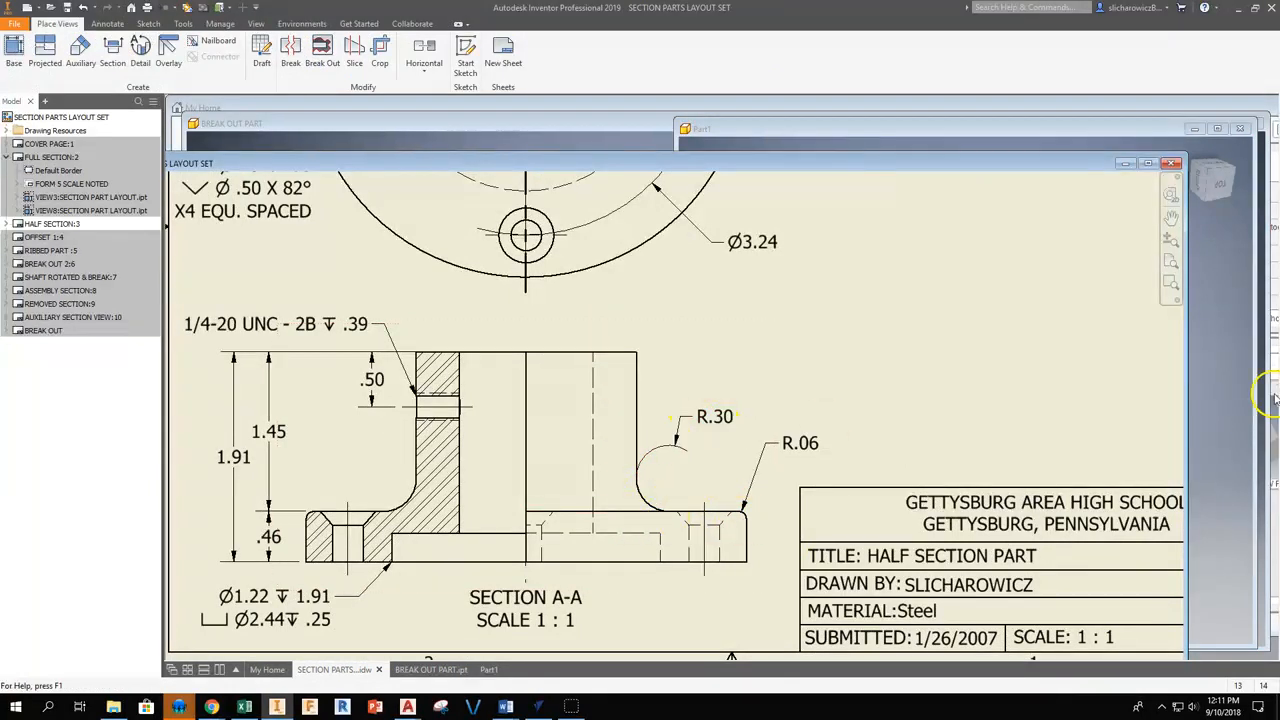
pyautogui.click(1229, 380)
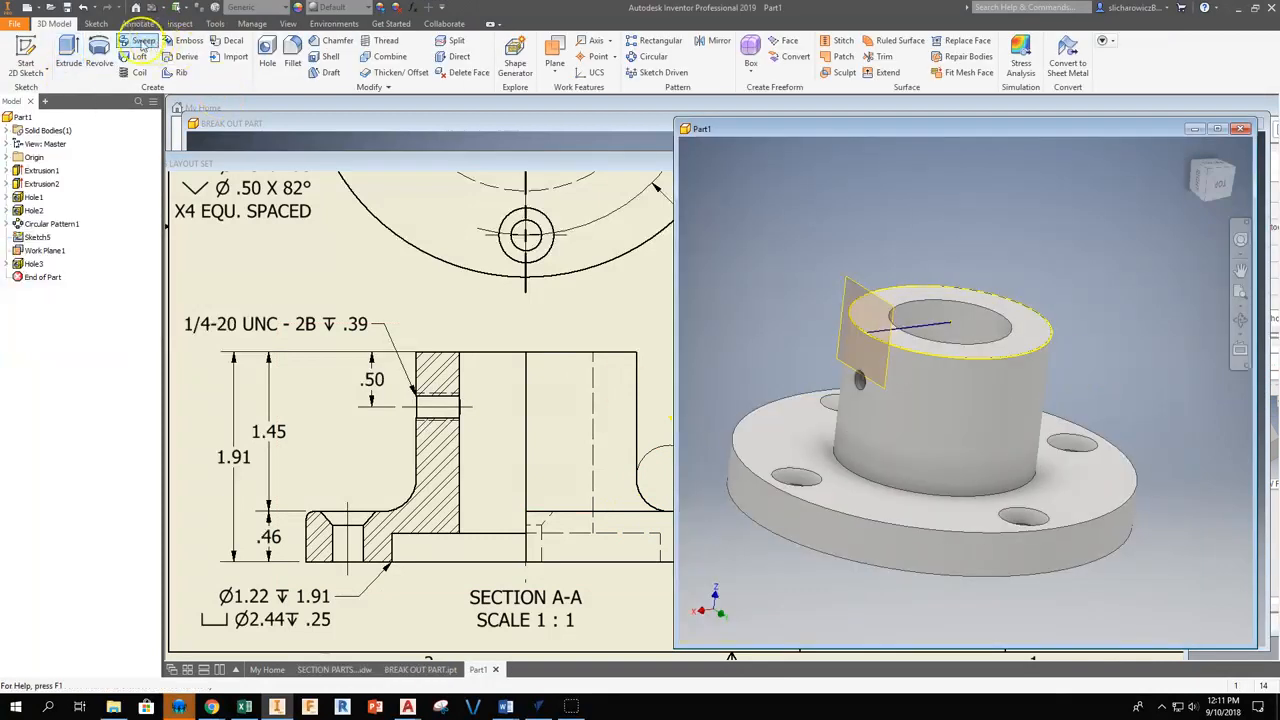
# Step: Fillet the edge where the boss meets the flange with a 0.3 in radius
pyautogui.click(292, 55)
pyautogui.press('BackSpace')
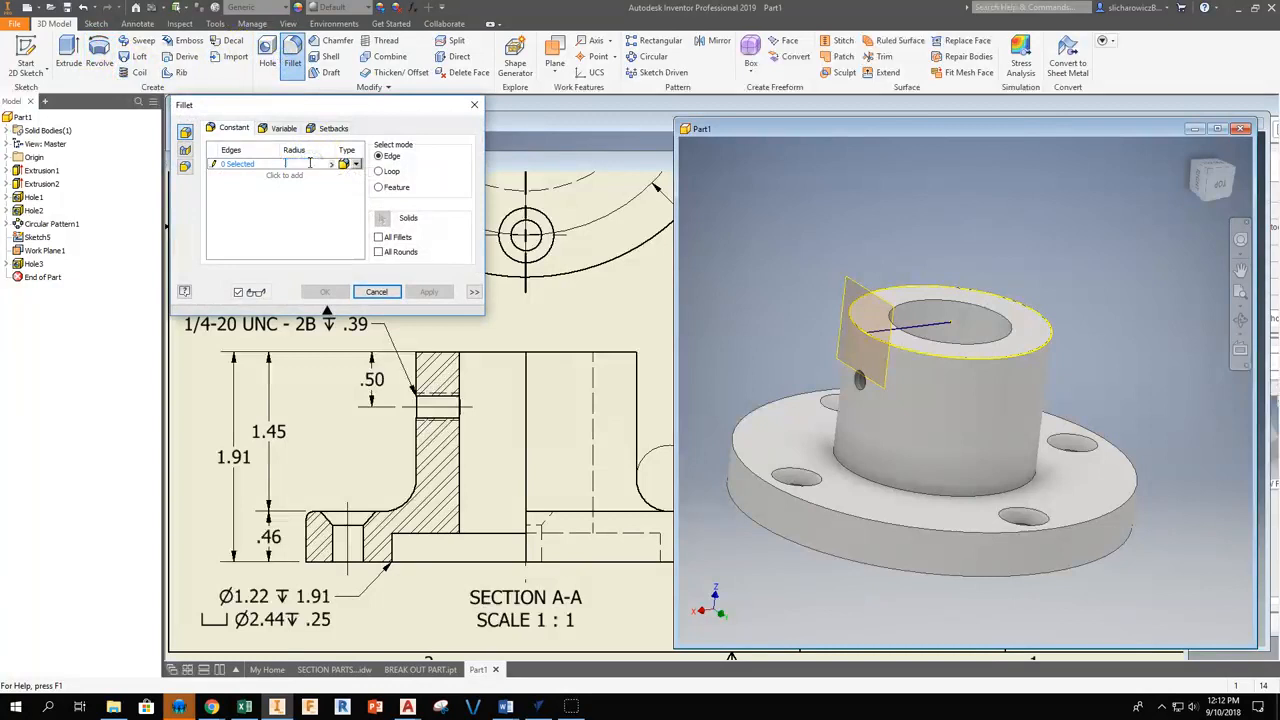
pyautogui.write('.3')
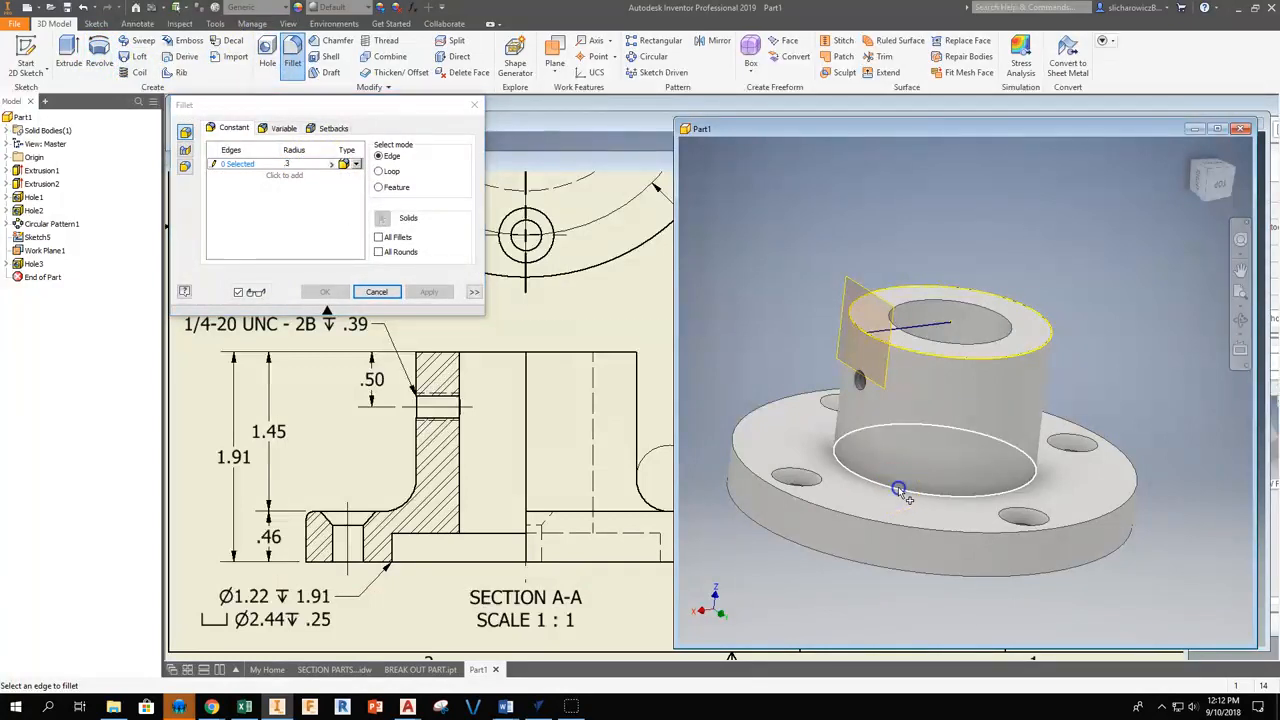
pyautogui.click(898, 484)
pyautogui.click(427, 291)
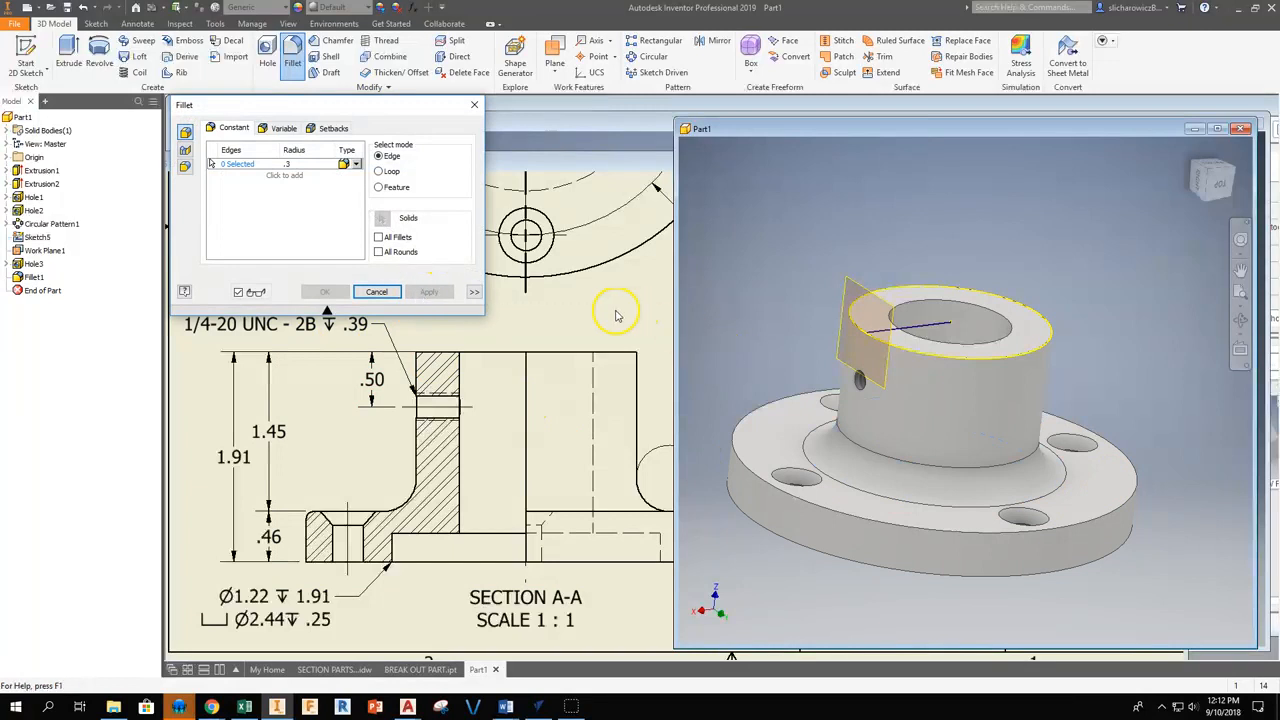
# Step: Check the flange's outer edge radius in the drawing and set the next fillet's radius to 0.06 in
pyautogui.scroll(1, 602, 338)
pyautogui.scroll(-3, 603, 340)
pyautogui.moveTo(603, 342); pyautogui.dragTo(430, 400, button='middle')
pyautogui.scroll(3, 558, 400)
pyautogui.scroll(-5, 513, 383)
pyautogui.scroll(6, 586, 380)
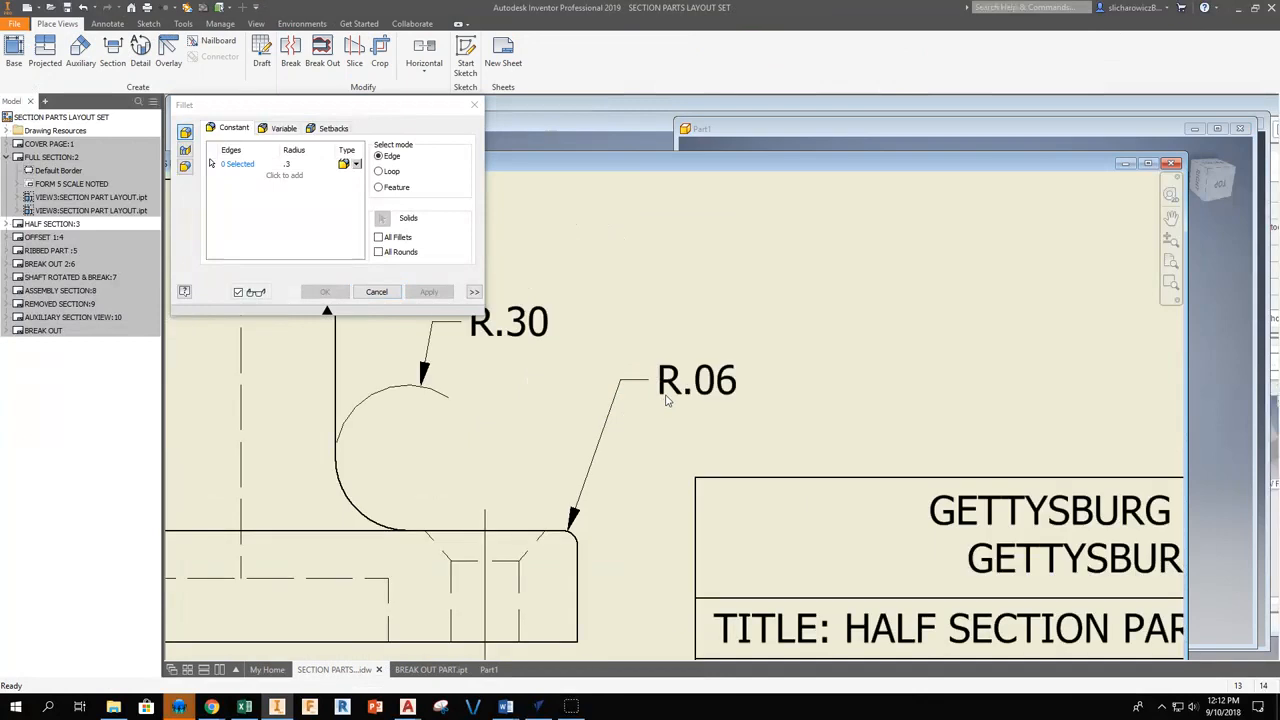
pyautogui.scroll(-3, 680, 398)
pyautogui.click(900, 130)
pyautogui.click(337, 172)
pyautogui.click(291, 166)
pyautogui.press('BackSpace')
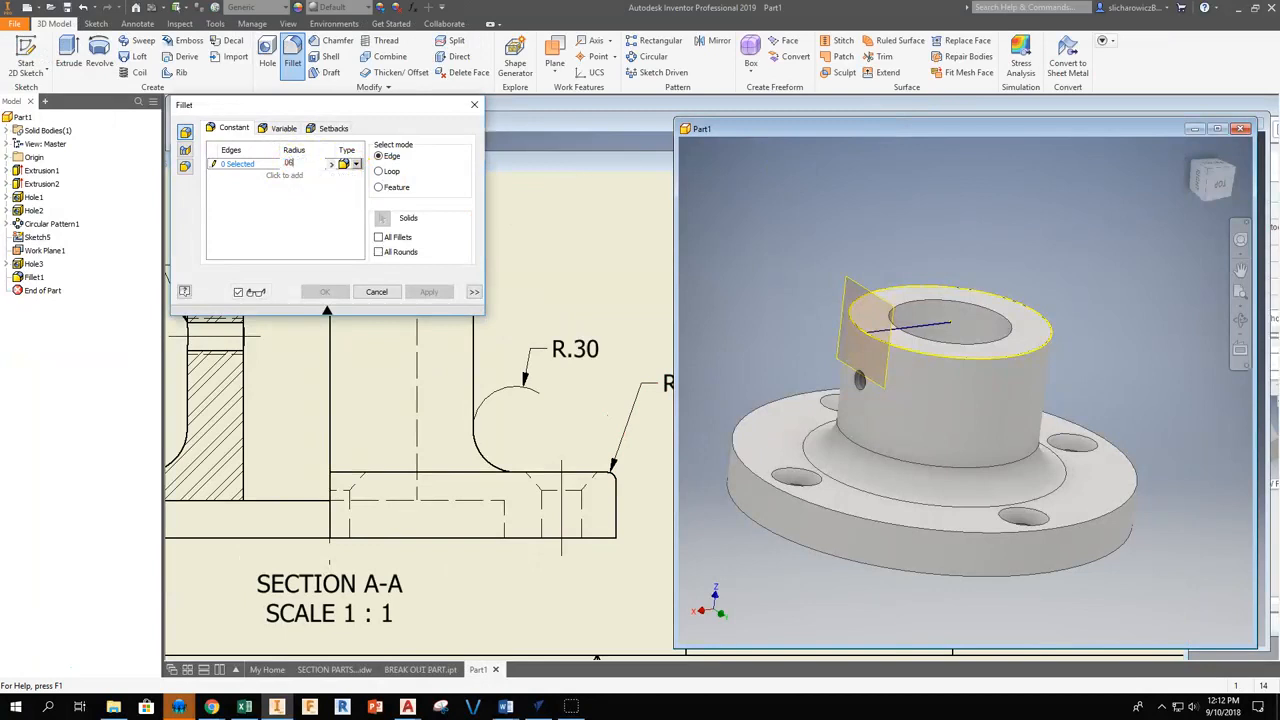
pyautogui.click(312, 206)
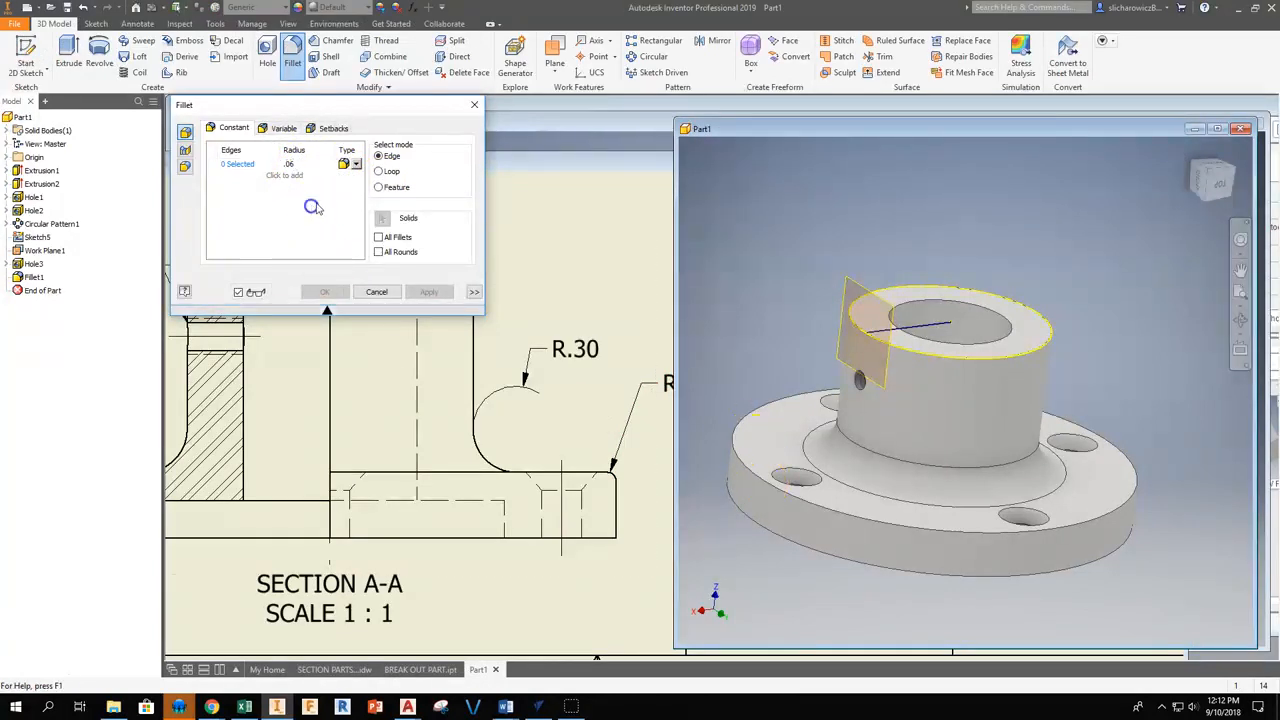
pyautogui.click(240, 163)
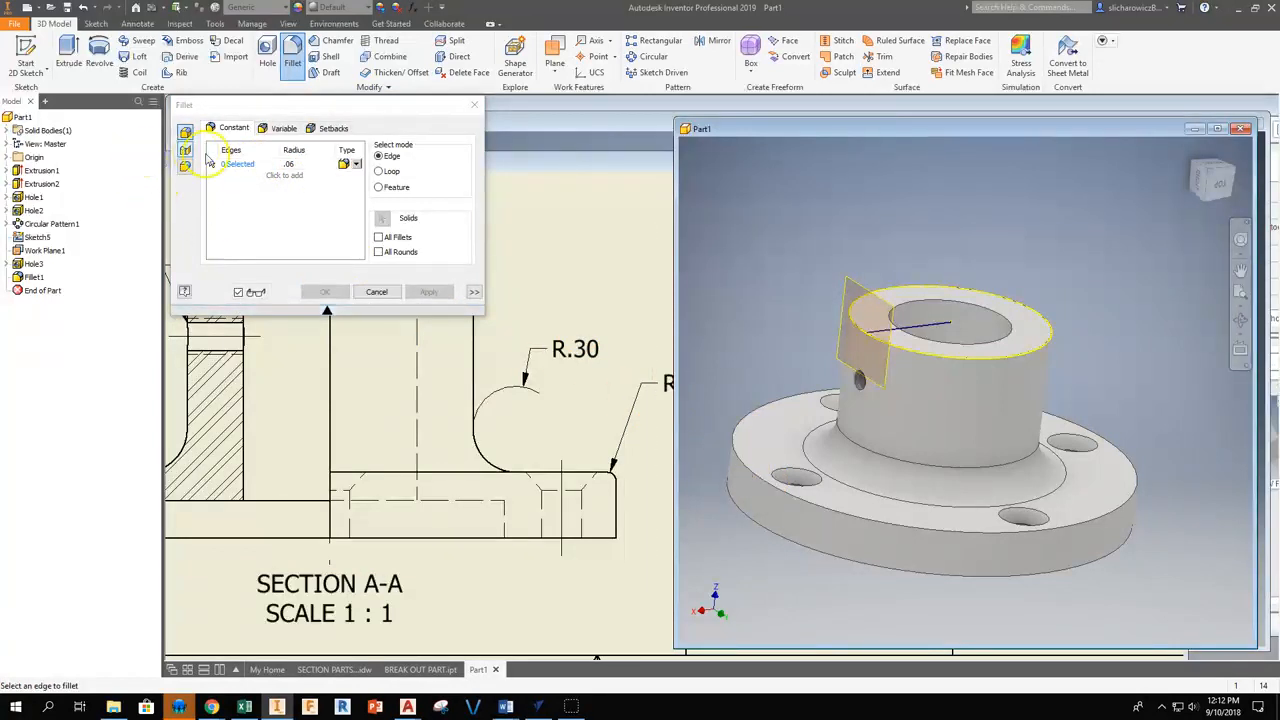
pyautogui.click(743, 462)
pyautogui.click(300, 163)
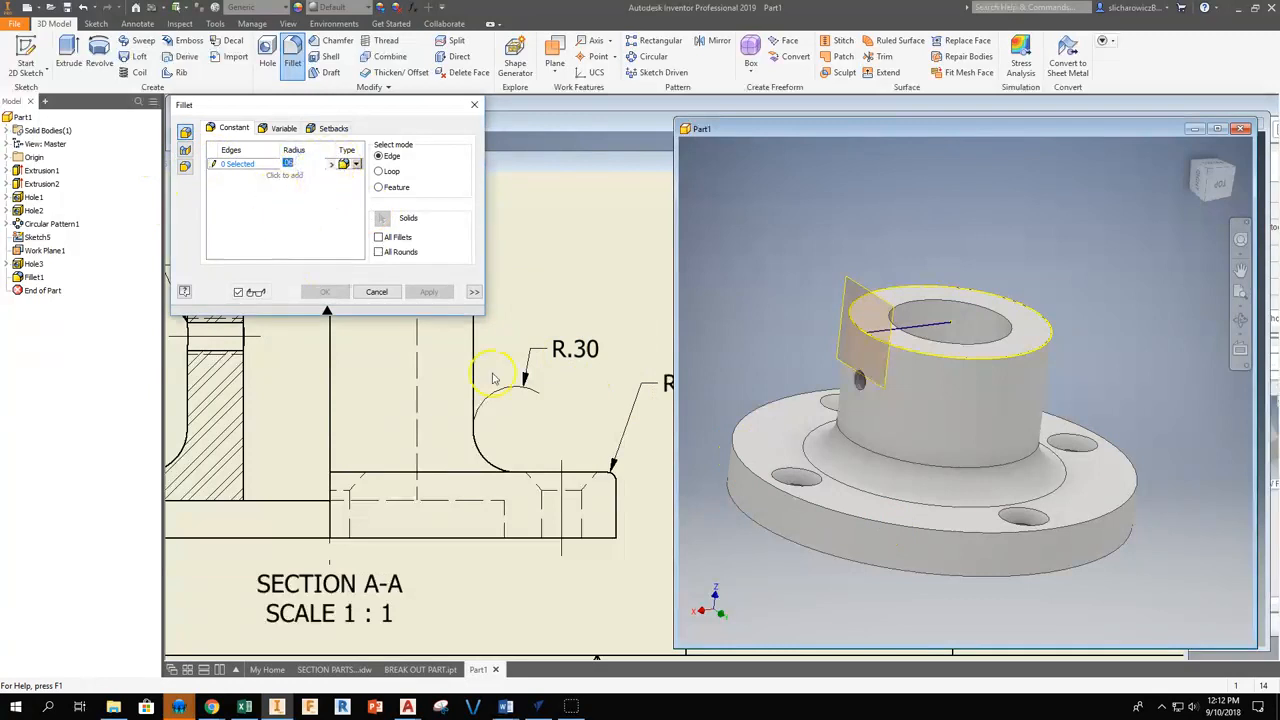
pyautogui.click(754, 474)
pyautogui.click(727, 453)
pyautogui.click(378, 292)
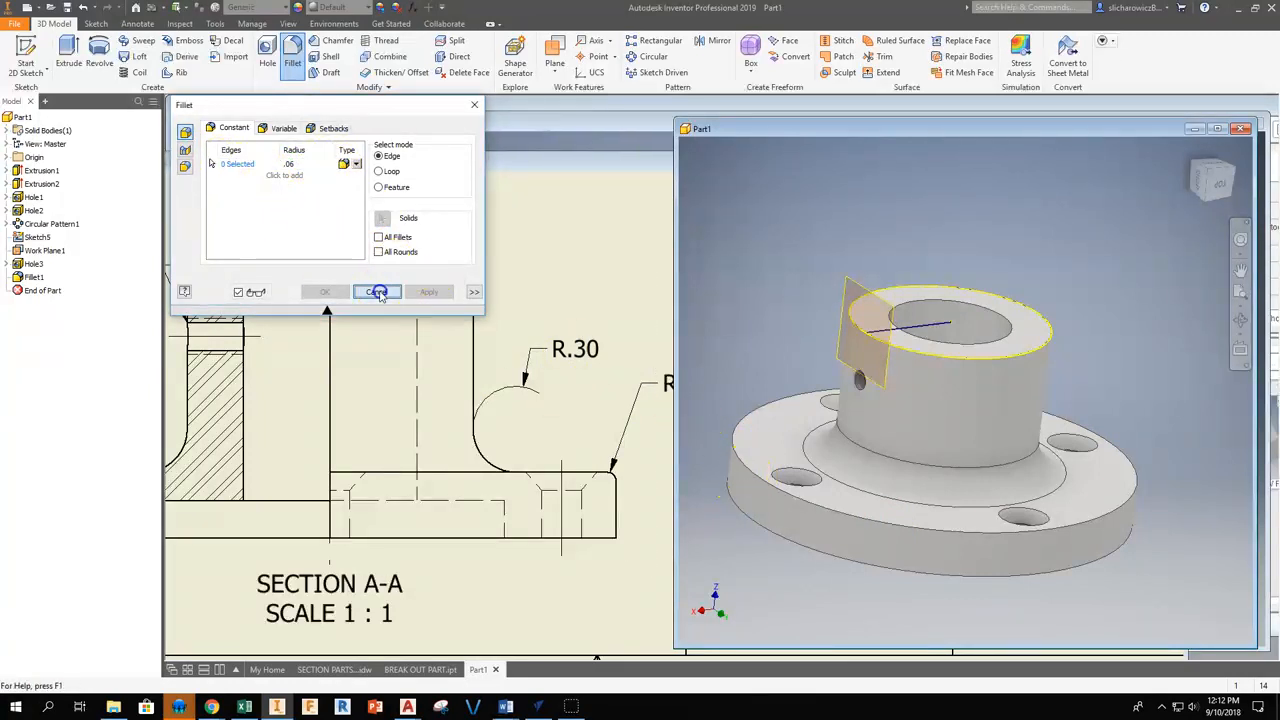
pyautogui.click(294, 52)
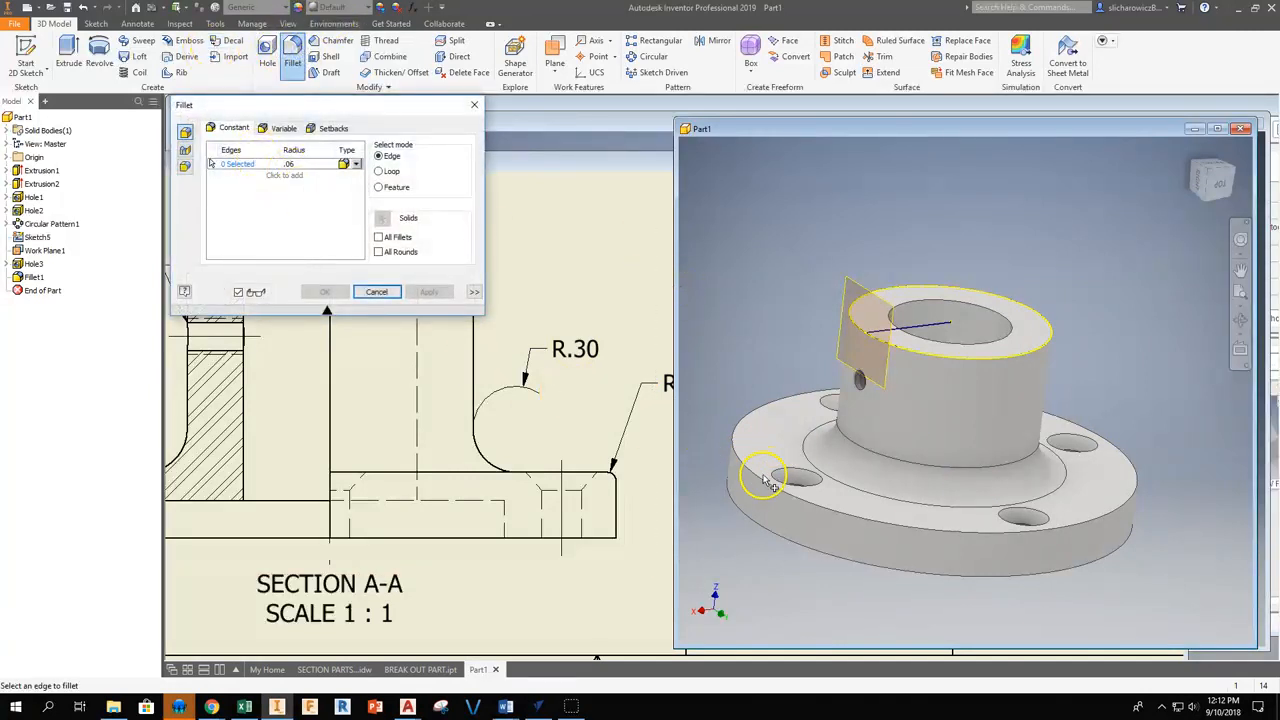
pyautogui.scroll(5, 767, 478)
pyautogui.scroll(-3, 795, 438)
pyautogui.moveTo(795, 440); pyautogui.dragTo(837, 372, button='middle')
pyautogui.click(377, 291)
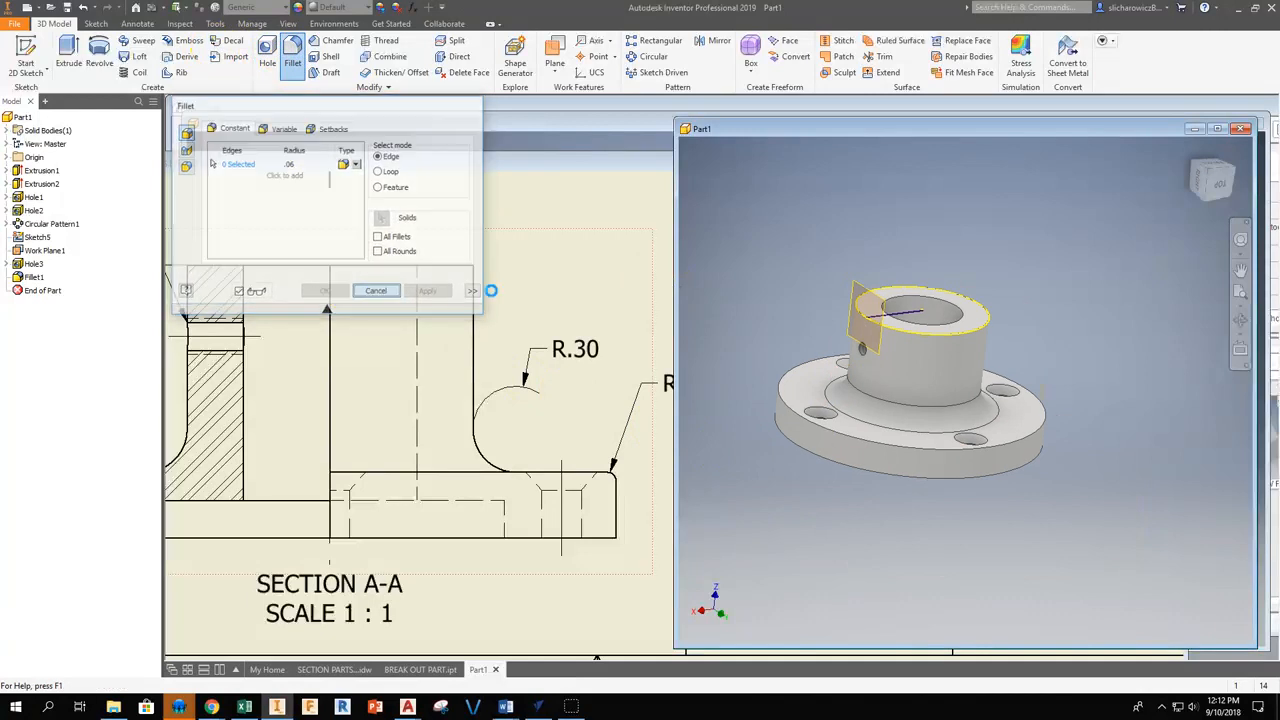
# Step: Fillet the flange's upper outer edge with a 0.06 in radius and close the Fillet command
pyautogui.click(290, 52)
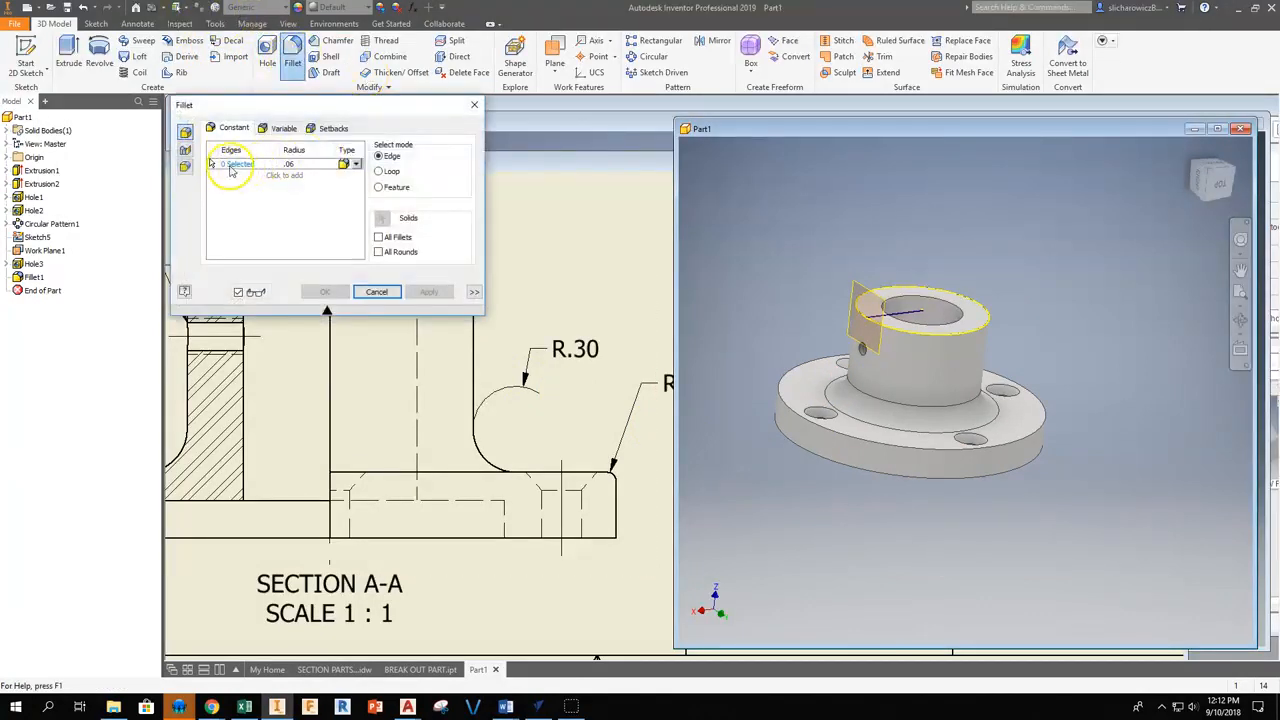
pyautogui.click(795, 417)
pyautogui.scroll(-3, 845, 425)
pyautogui.scroll(3, 1040, 425)
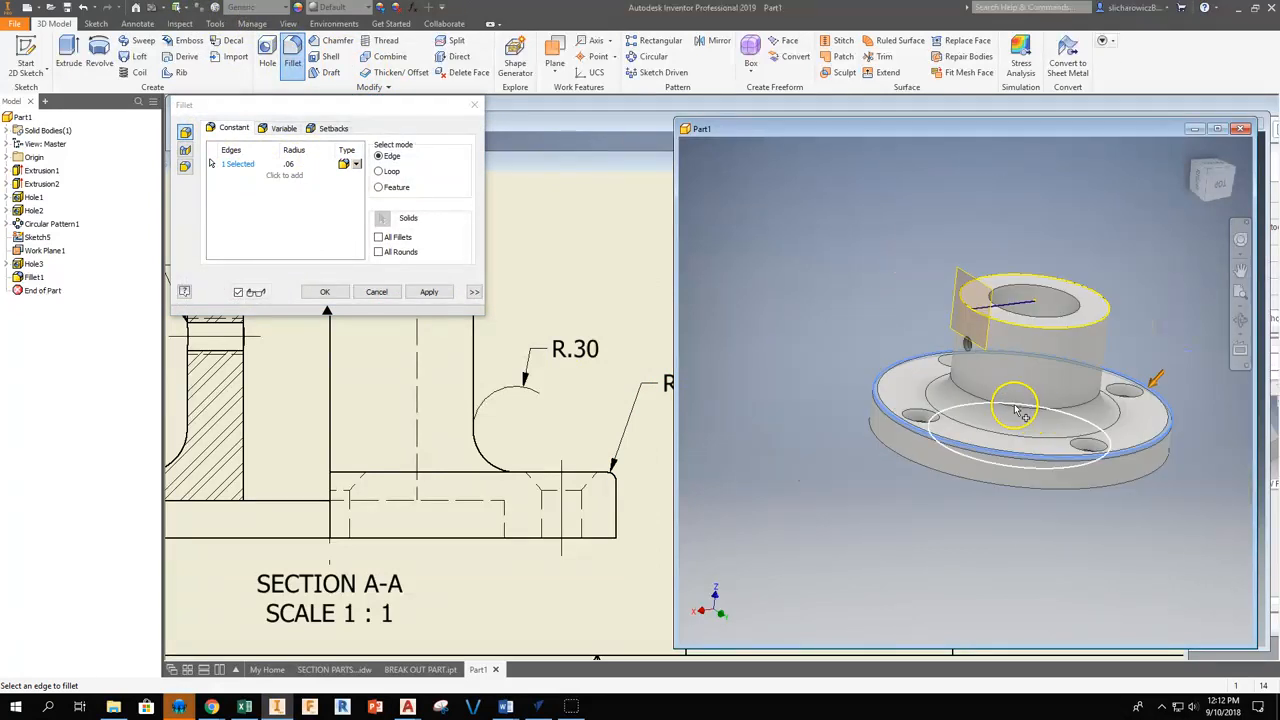
pyautogui.click(428, 291)
pyautogui.click(393, 292)
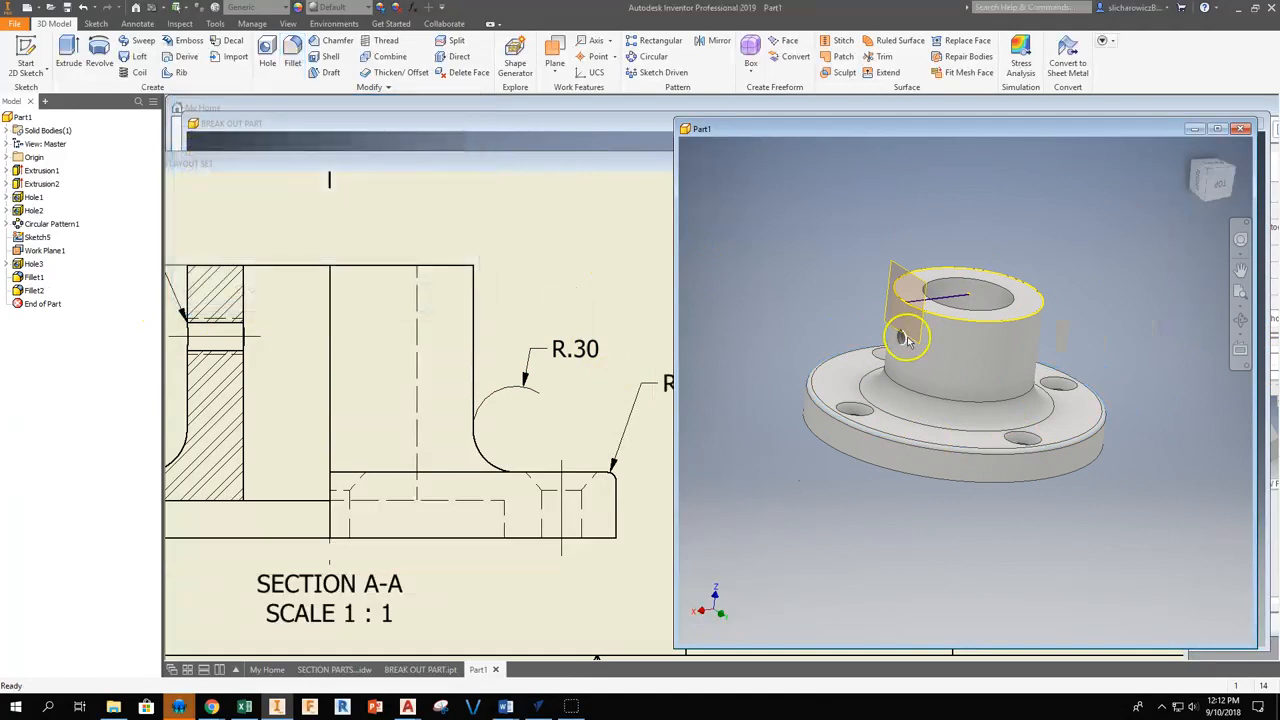
pyautogui.press('F4')
pyautogui.moveTo(937, 381)
pyautogui.mouseDown()
pyautogui.moveTo(903, 449)
pyautogui.moveTo(1154, 360)
pyautogui.moveTo(1010, 342)
pyautogui.moveTo(933, 366)
pyautogui.mouseUp()
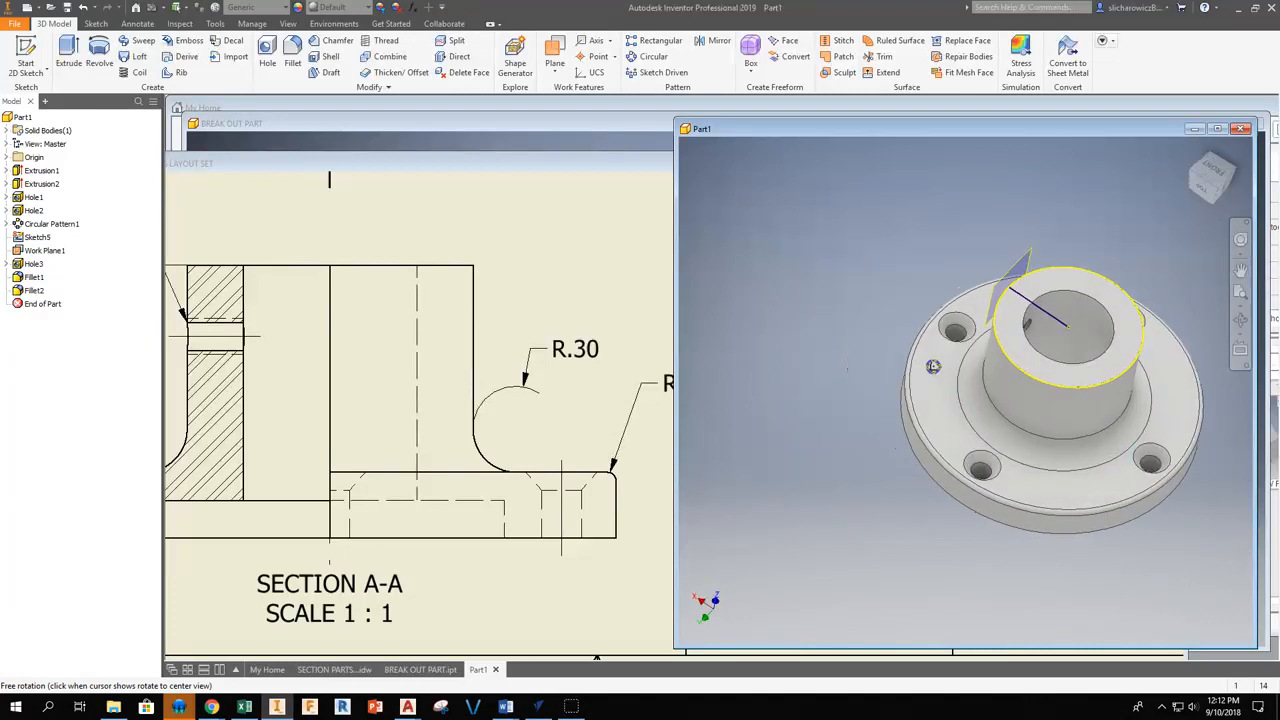